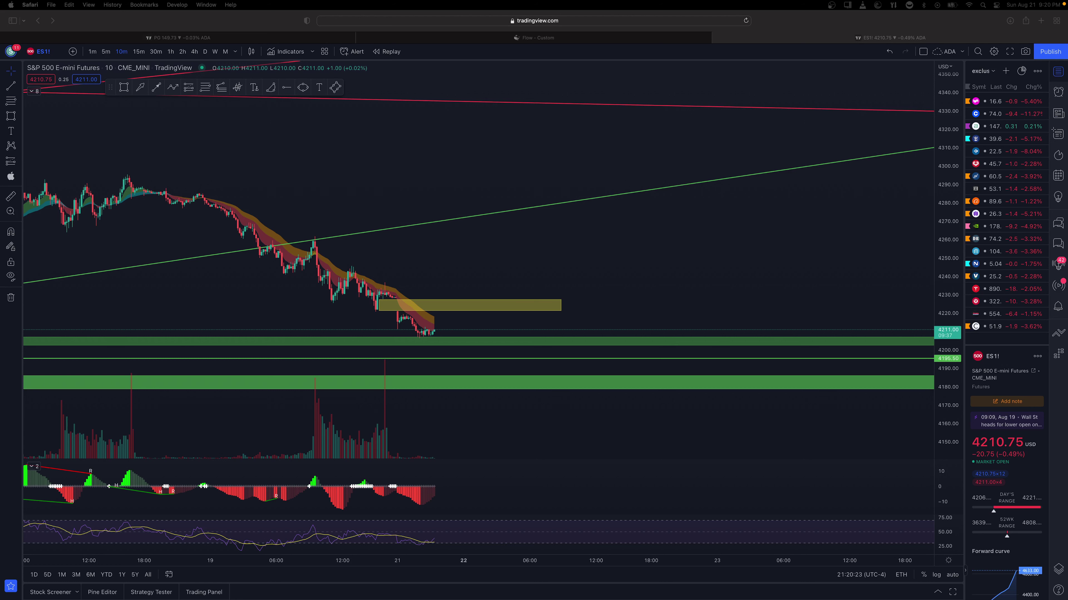
# Step: Pan the ES1! 10-minute chart back to earlier candles and zoom the view
pyautogui.click(438, 237)
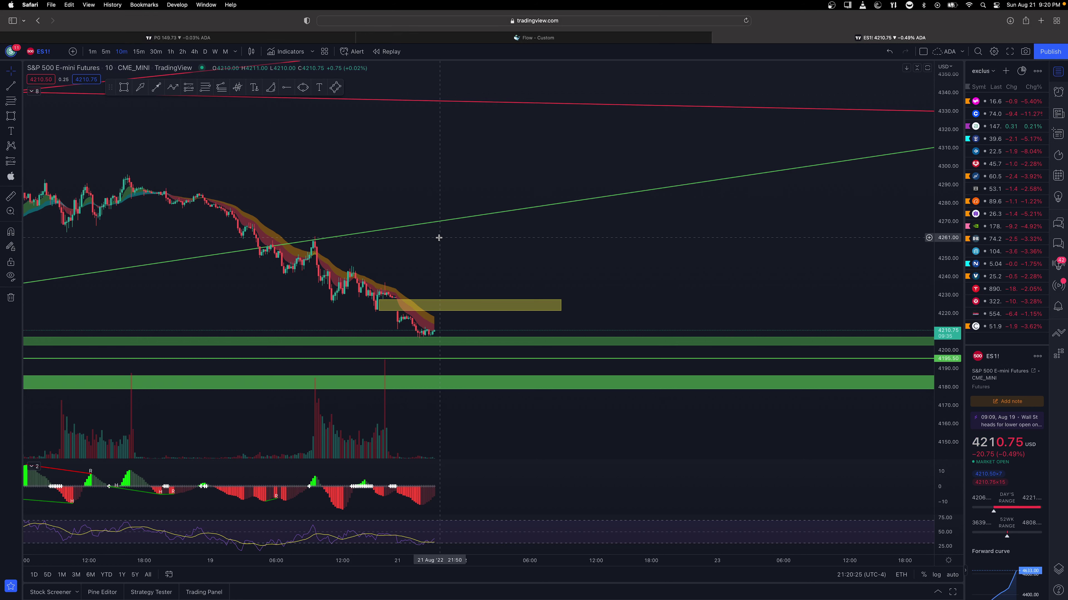
pyautogui.moveTo(451, 238); pyautogui.dragTo(543, 233)
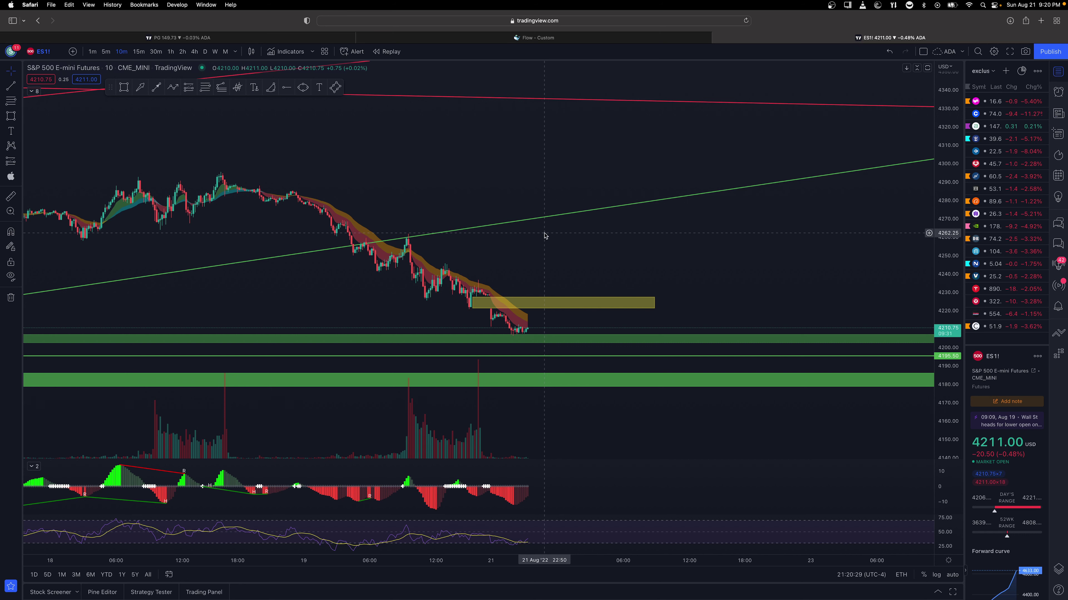
pyautogui.hscroll(-3, 544, 236)
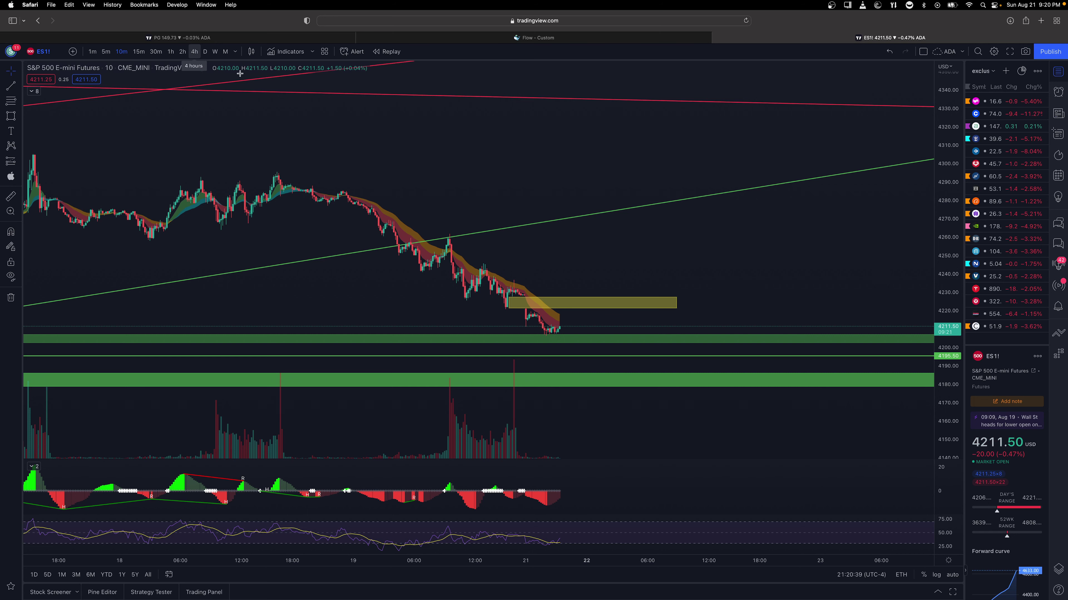
pyautogui.scroll(-5, 410, 143)
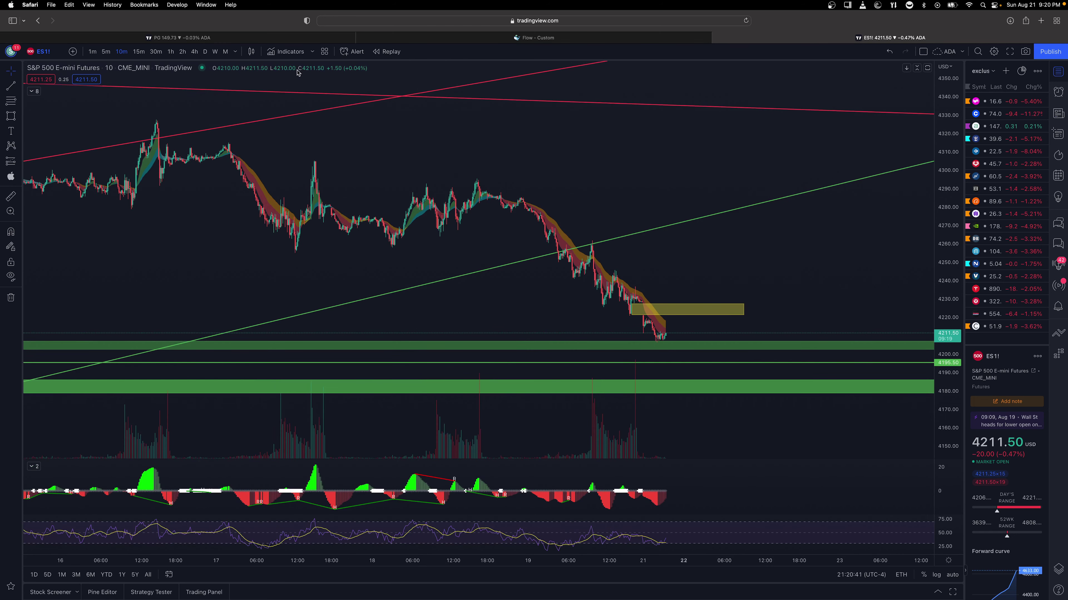
# Step: View ES1! on daily candles, then 10-minute, finishing on 4-hour candles
pyautogui.click(205, 52)
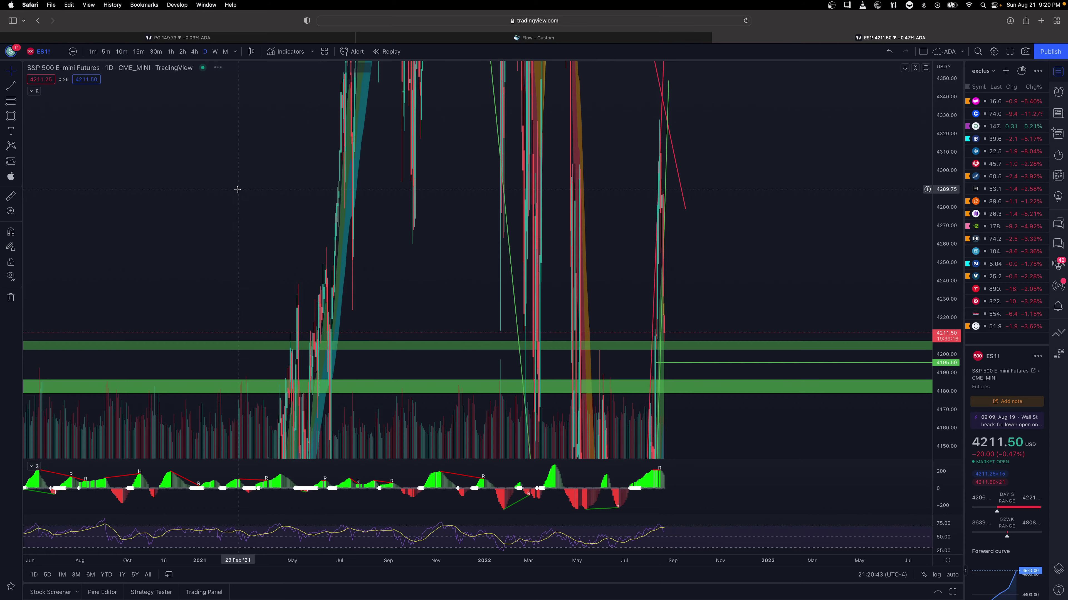
pyautogui.scroll(6, 254, 194)
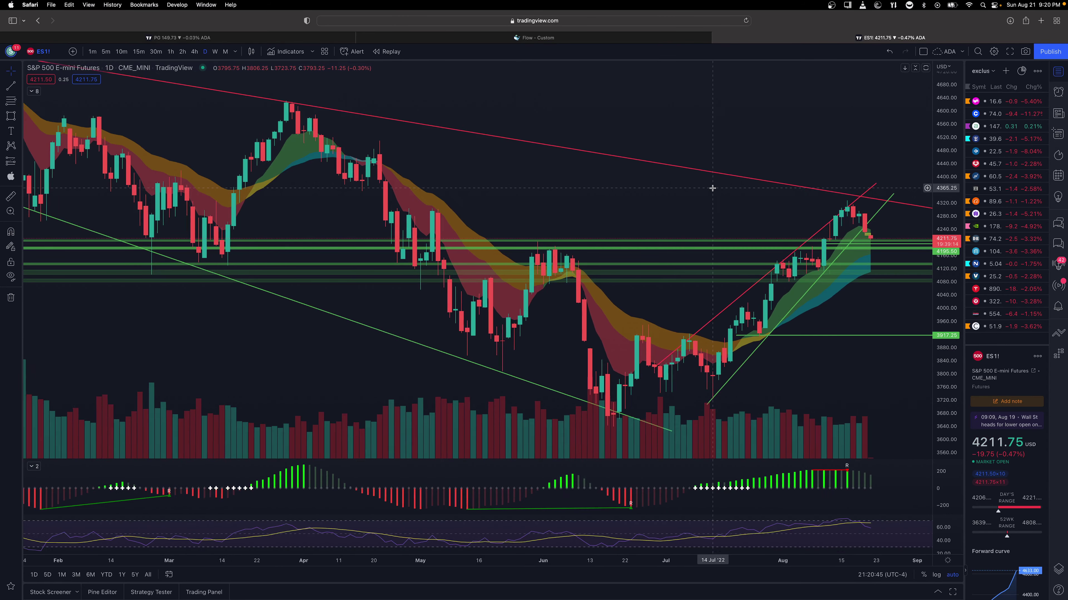
pyautogui.scroll(3, 713, 189)
pyautogui.scroll(1, 713, 189)
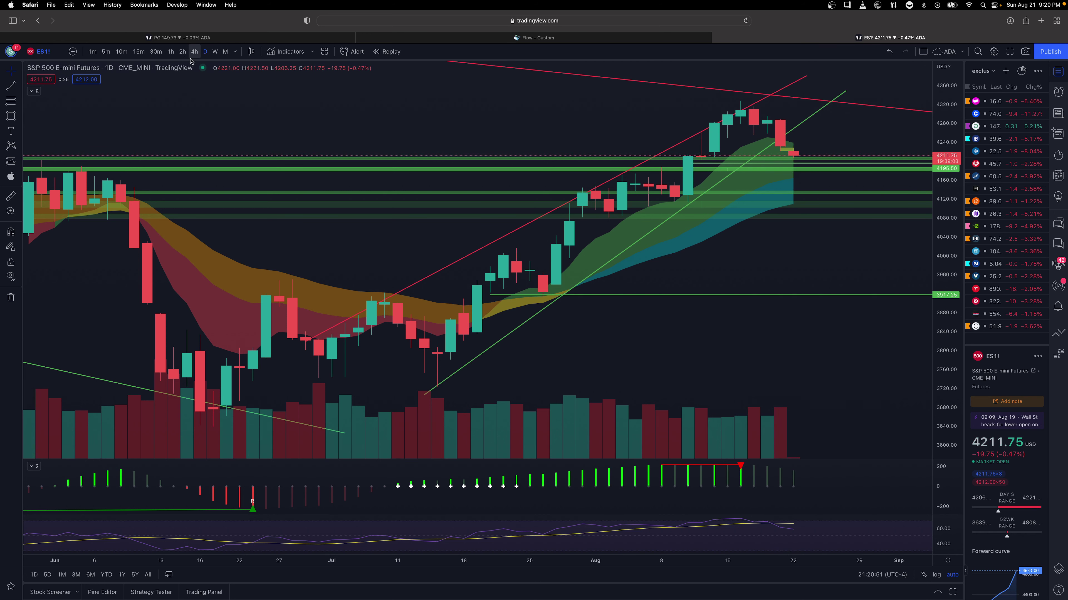
pyautogui.click(122, 52)
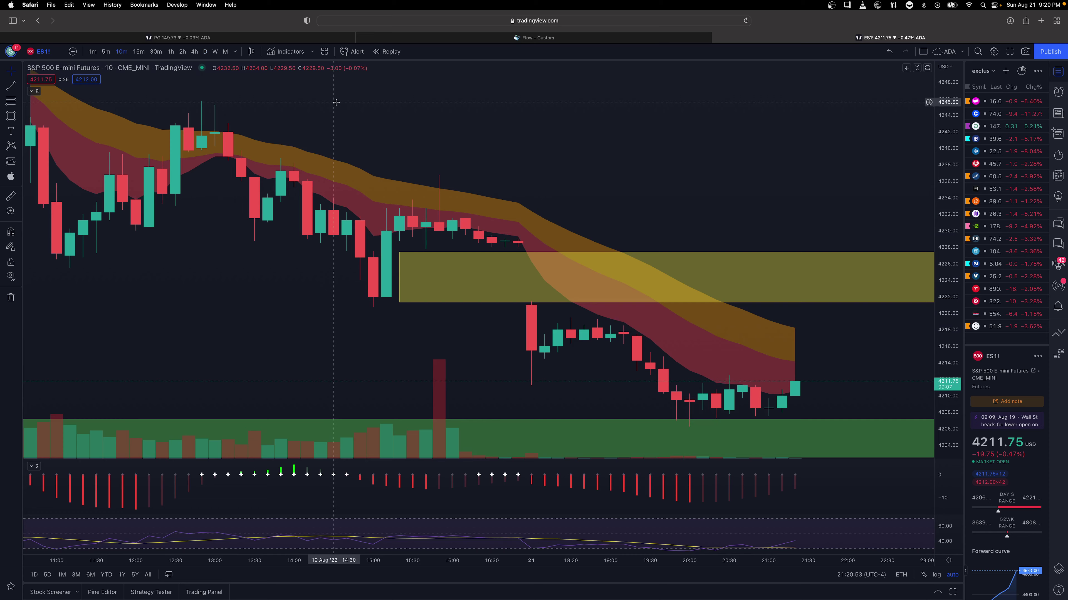
pyautogui.click(194, 52)
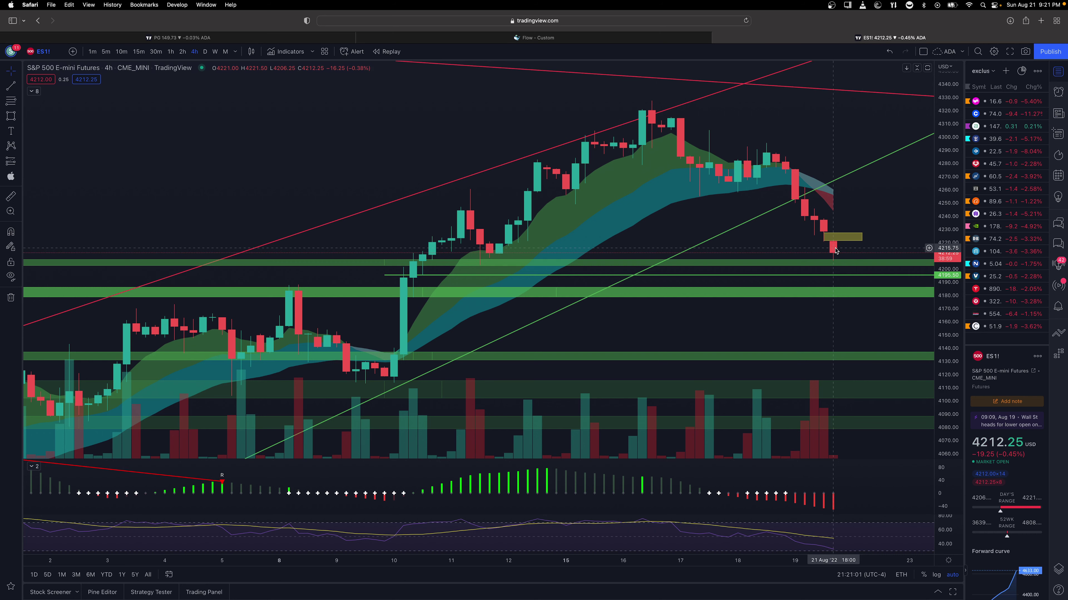
# Step: Lower the horizontal line from 4195.50 to 4193.75
pyautogui.scroll(3, 835, 251)
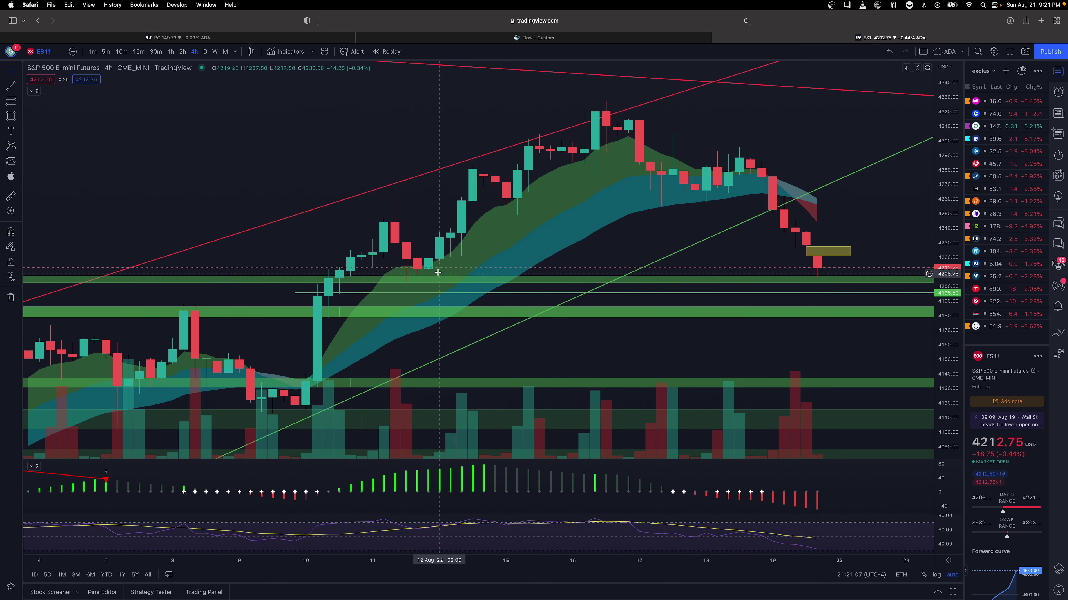
pyautogui.moveTo(300, 296); pyautogui.dragTo(295, 296)
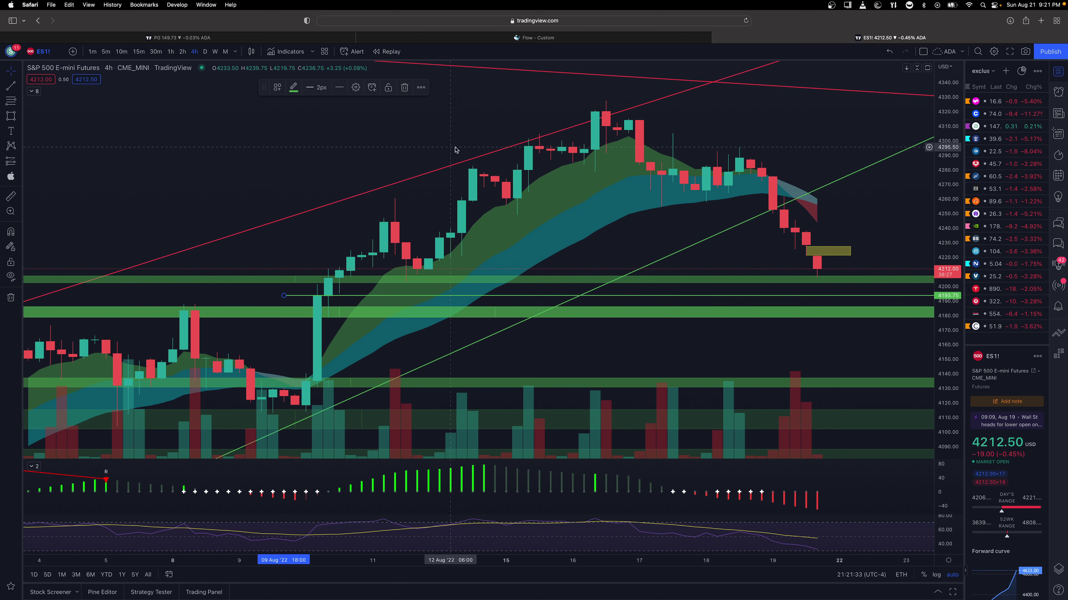
pyautogui.rightClick(266, 87)
pyautogui.click(263, 93)
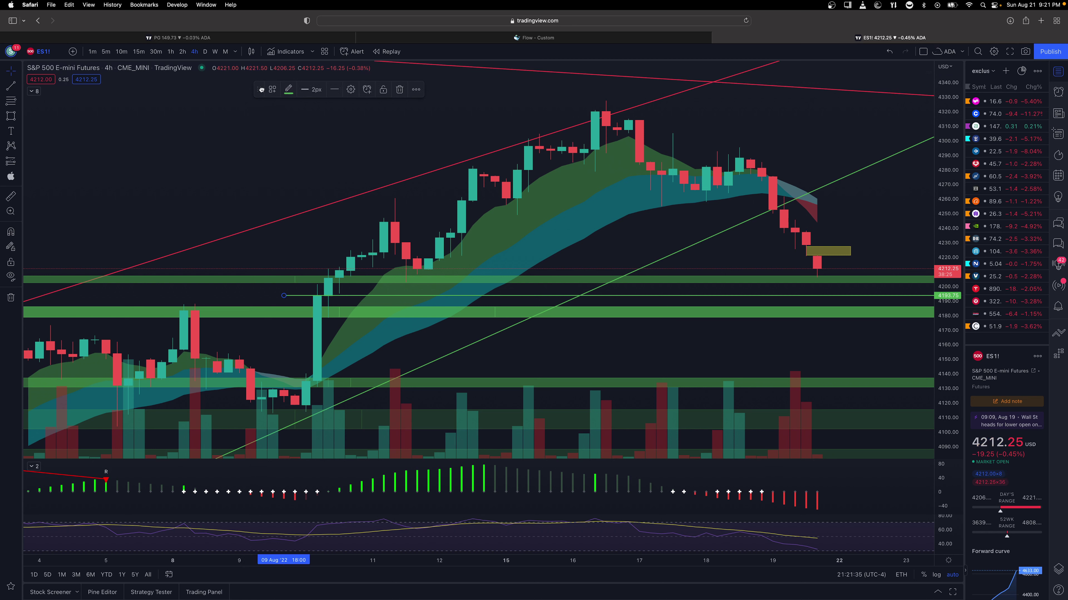
pyautogui.rightClick(263, 94)
pyautogui.click(263, 93)
# Step: Move the floating drawing toolbar aside and show ES1! on 15-minute candles
pyautogui.moveTo(263, 93)
pyautogui.mouseDown()
pyautogui.moveTo(143, 94)
pyautogui.moveTo(201, 93)
pyautogui.mouseUp()
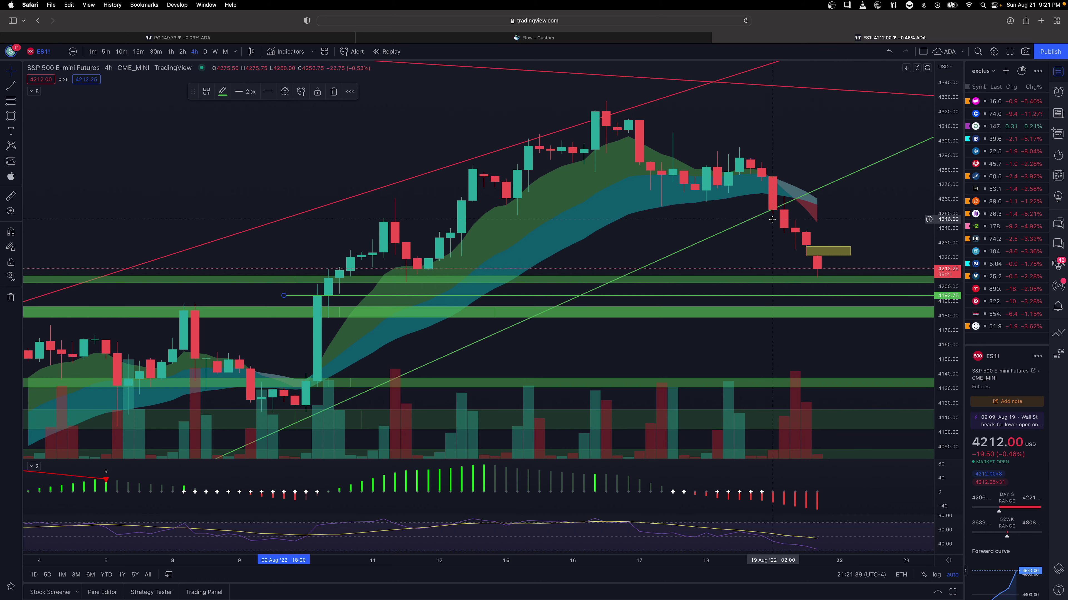
pyautogui.scroll(2, 778, 227)
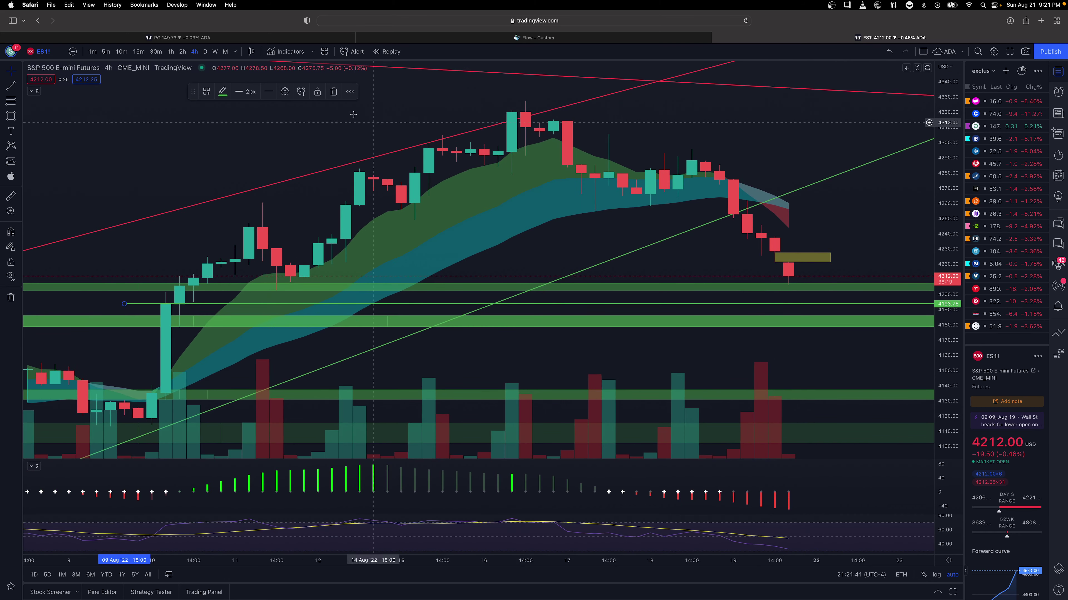
pyautogui.click(138, 58)
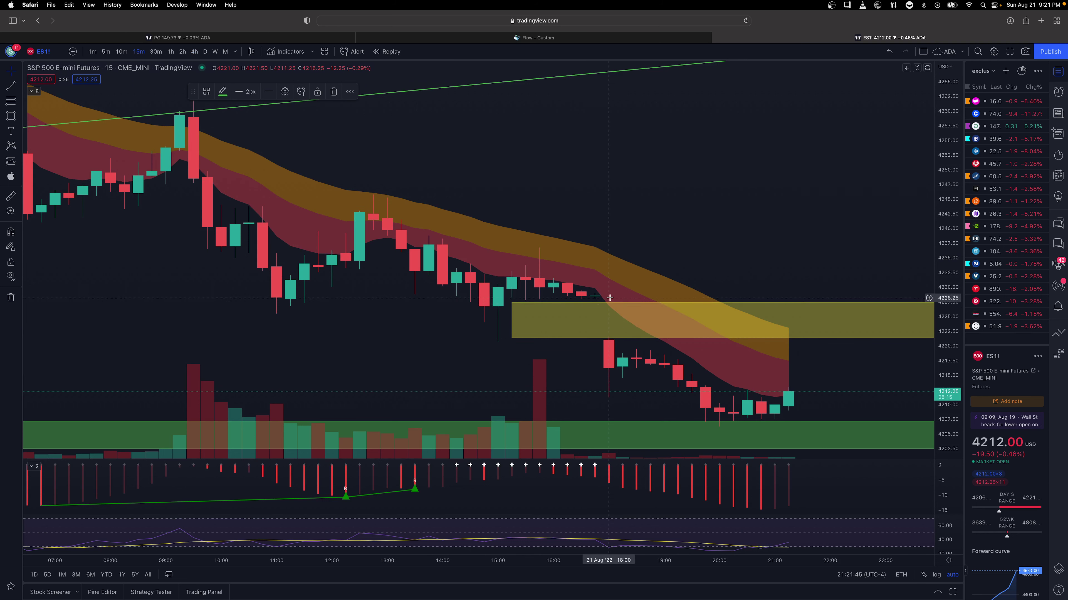
# Step: Raise the yellow zone's top edge to about 4228
pyautogui.moveTo(511, 303); pyautogui.dragTo(510, 298)
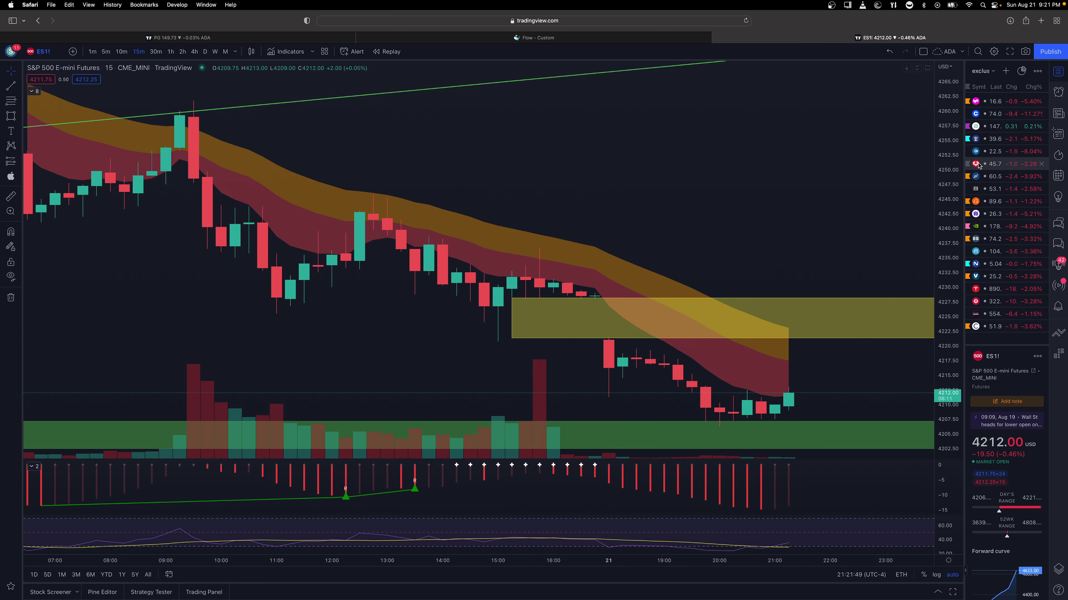
pyautogui.scroll(-10, 805, 215)
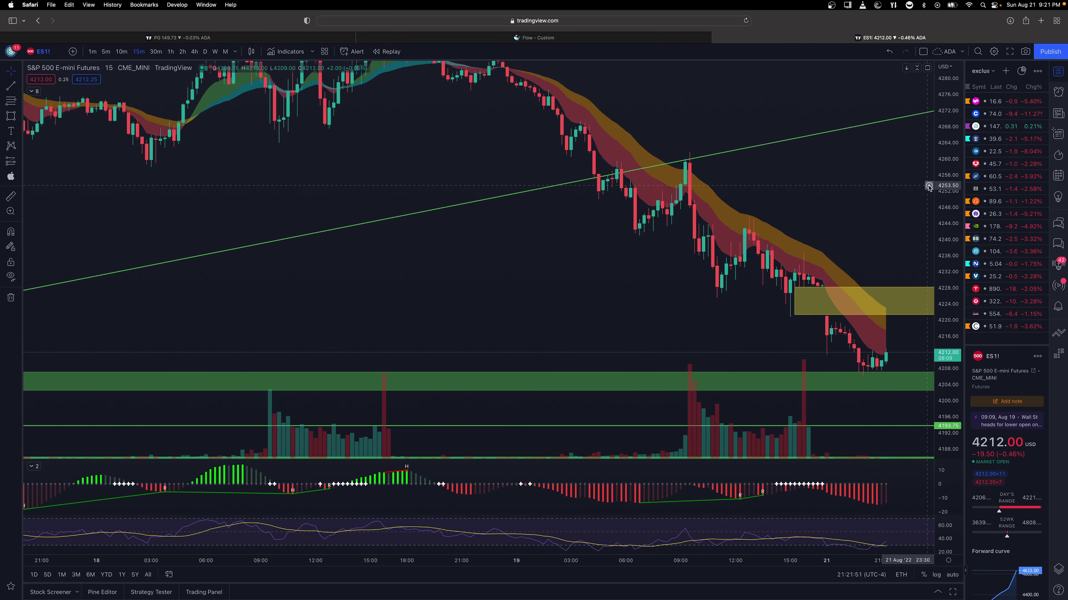
pyautogui.click(928, 185)
pyautogui.click(839, 162)
# Step: Pan and zoom through recent 15-minute price action, then show daily candles
pyautogui.moveTo(839, 162); pyautogui.dragTo(608, 168)
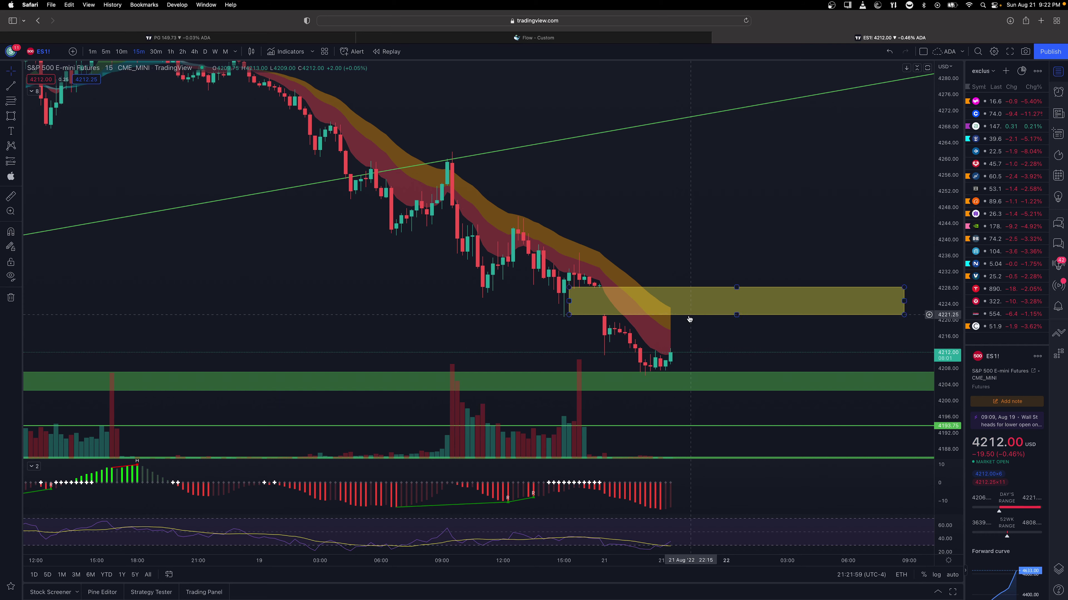
pyautogui.moveTo(726, 256); pyautogui.dragTo(550, 257)
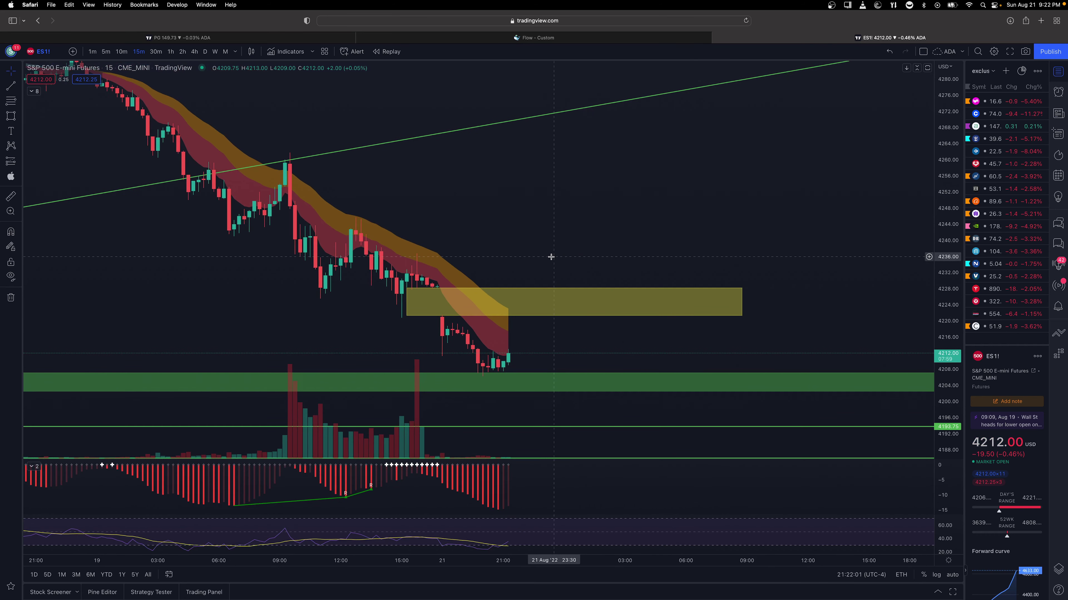
pyautogui.scroll(-5, 735, 210)
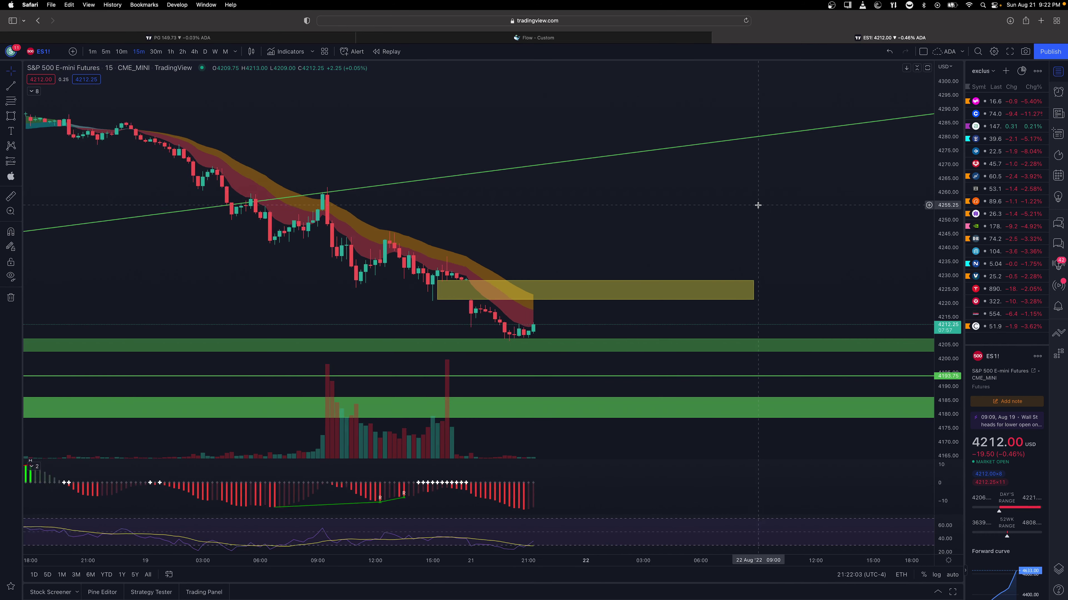
pyautogui.moveTo(835, 207); pyautogui.dragTo(693, 221)
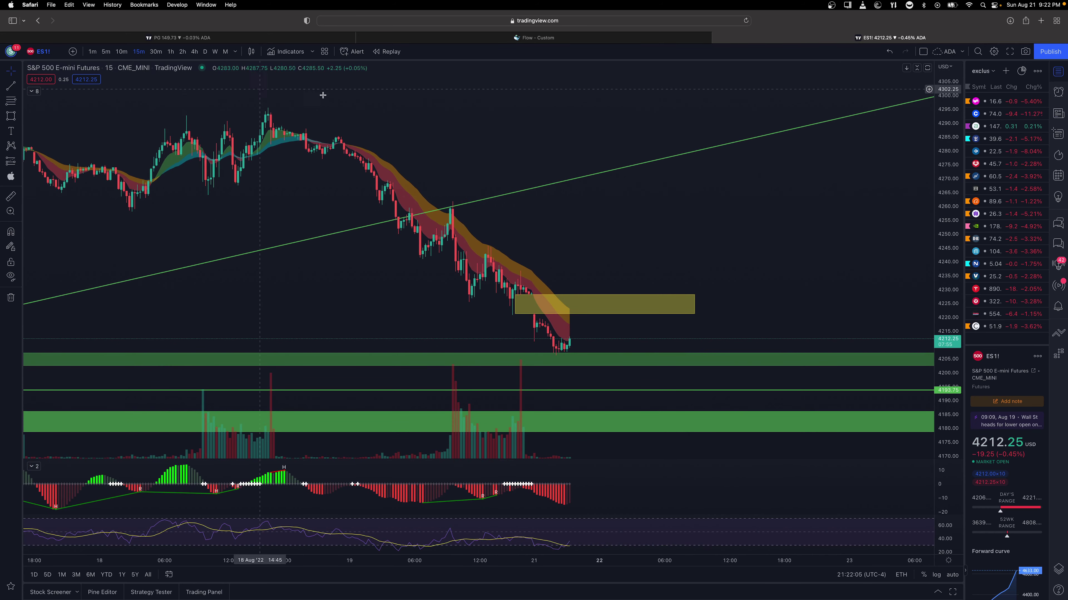
pyautogui.click(205, 52)
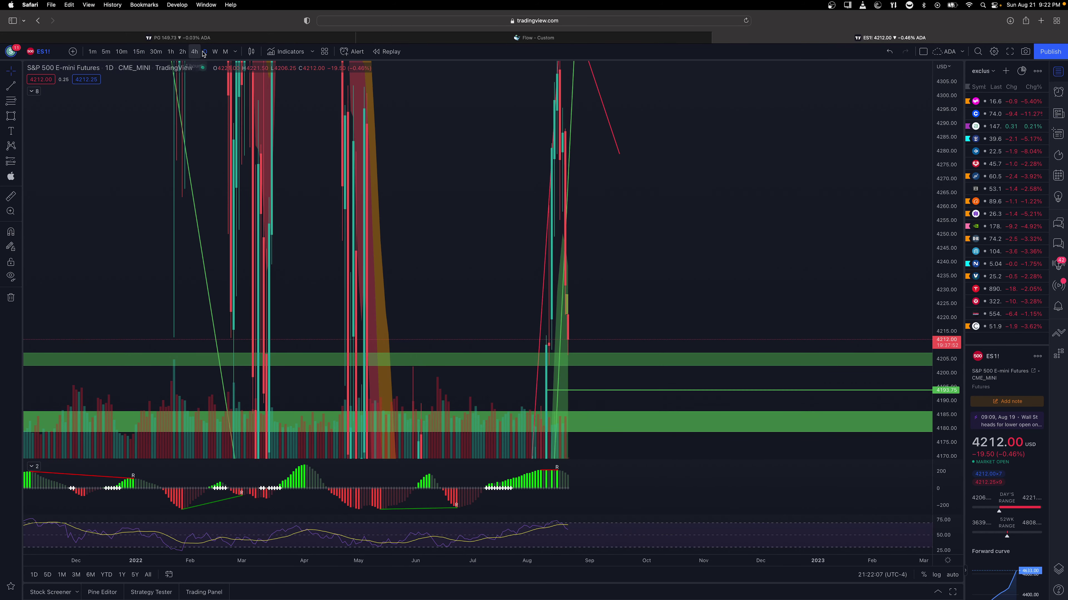
# Step: Reset the daily chart to its default view
pyautogui.rightClick(463, 215)
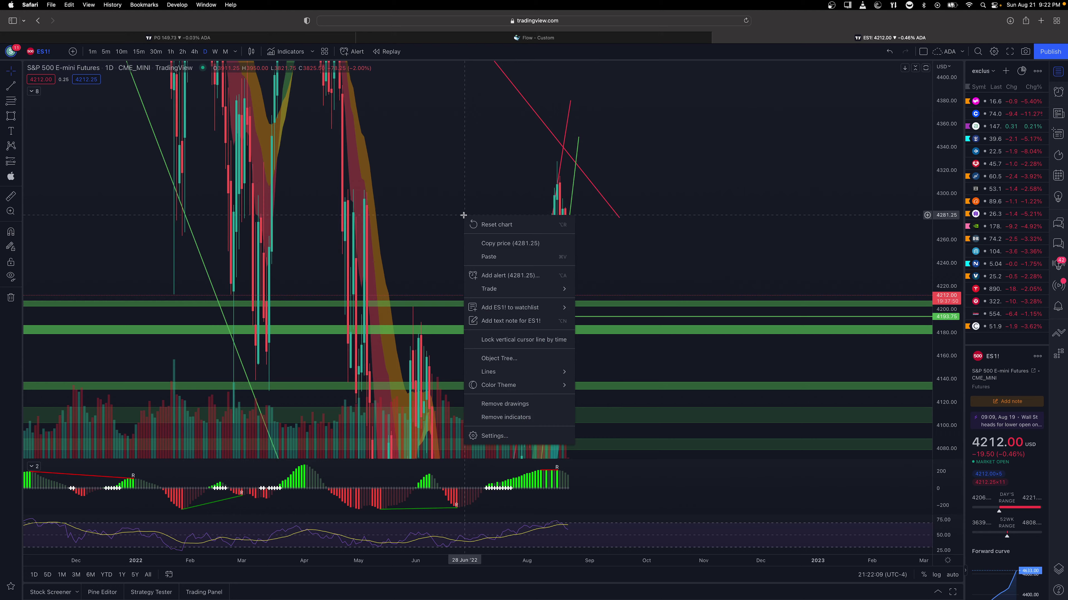
pyautogui.click(488, 224)
pyautogui.scroll(5, 603, 165)
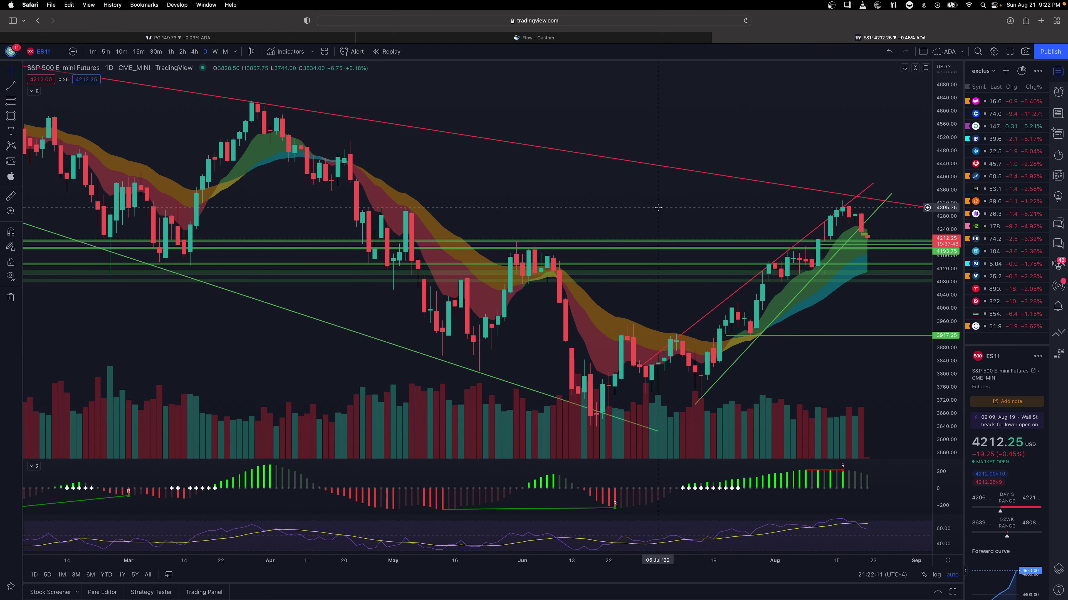
pyautogui.hscroll(5, 658, 207)
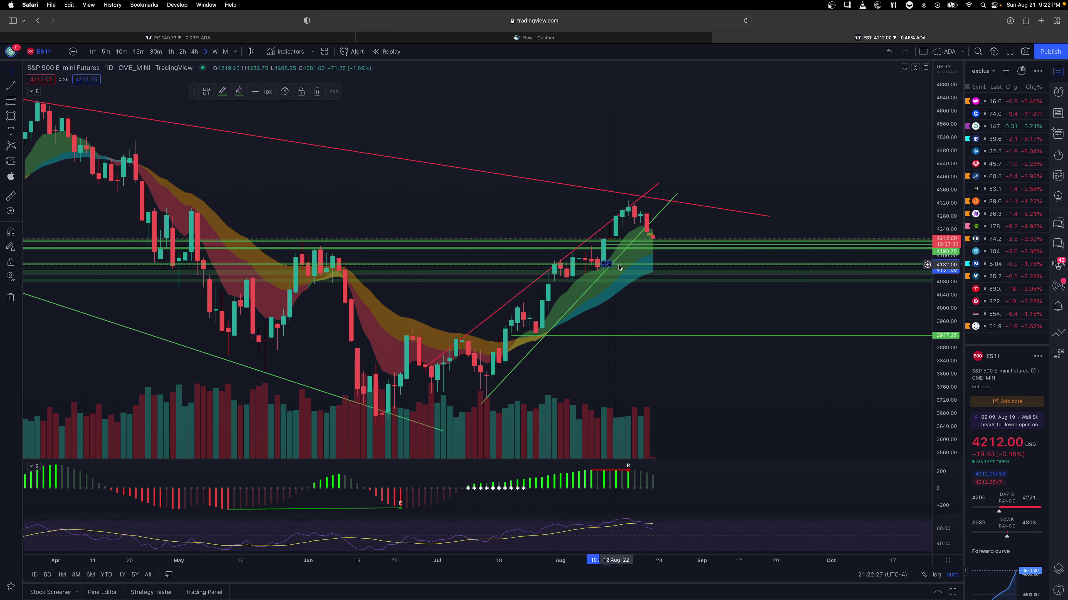
# Step: Delete the 4132 horizontal line and the stray drawing near recent candles
pyautogui.press('Delete')
pyautogui.moveTo(617, 274); pyautogui.dragTo(627, 268)
pyautogui.press('Delete')
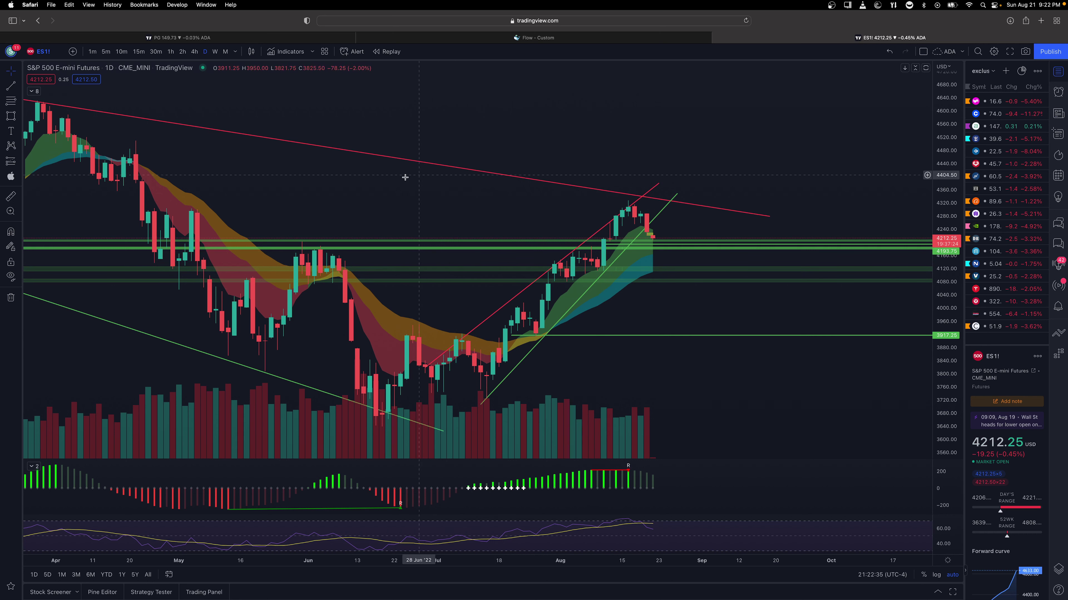
# Step: Zoom out and show ES1! on 4-hour candles
pyautogui.scroll(-2, 706, 205)
pyautogui.scroll(-1, 707, 204)
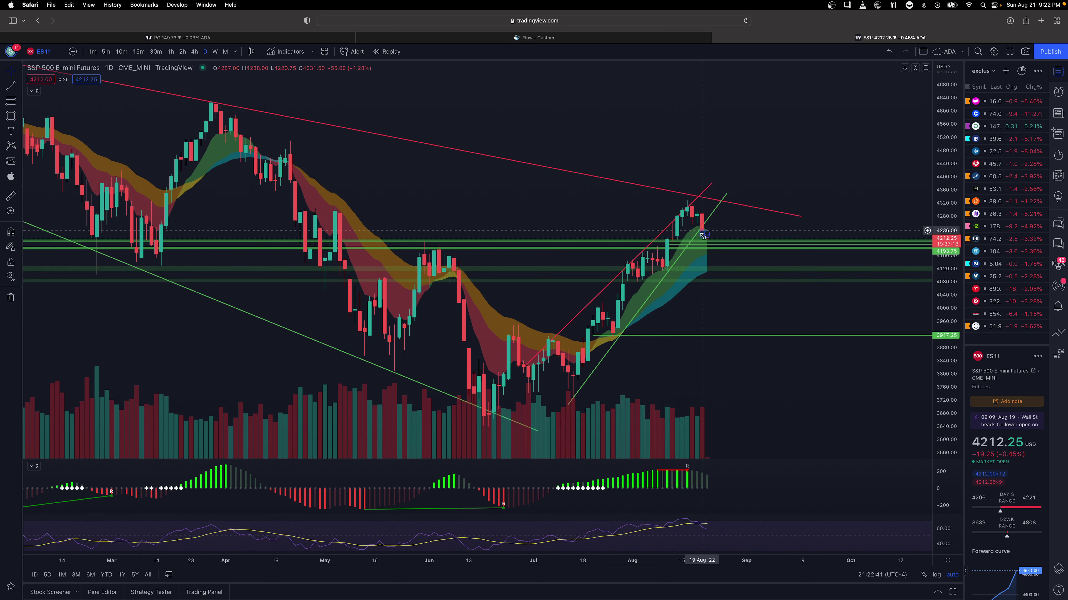
pyautogui.click(194, 51)
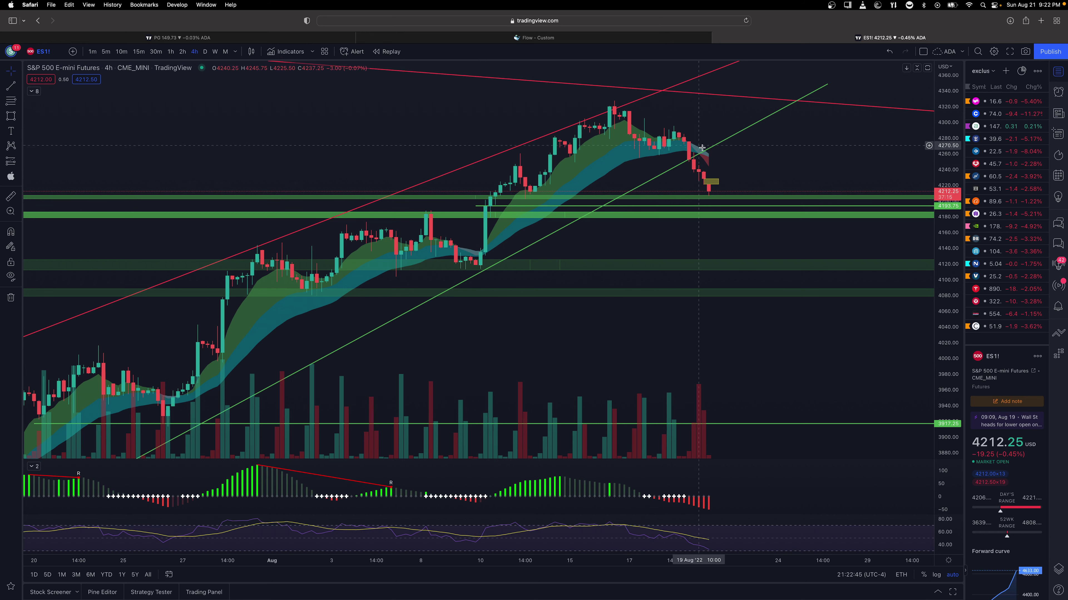
# Step: Check ES1! on daily, return to 4-hour, and pan to later dates
pyautogui.click(204, 52)
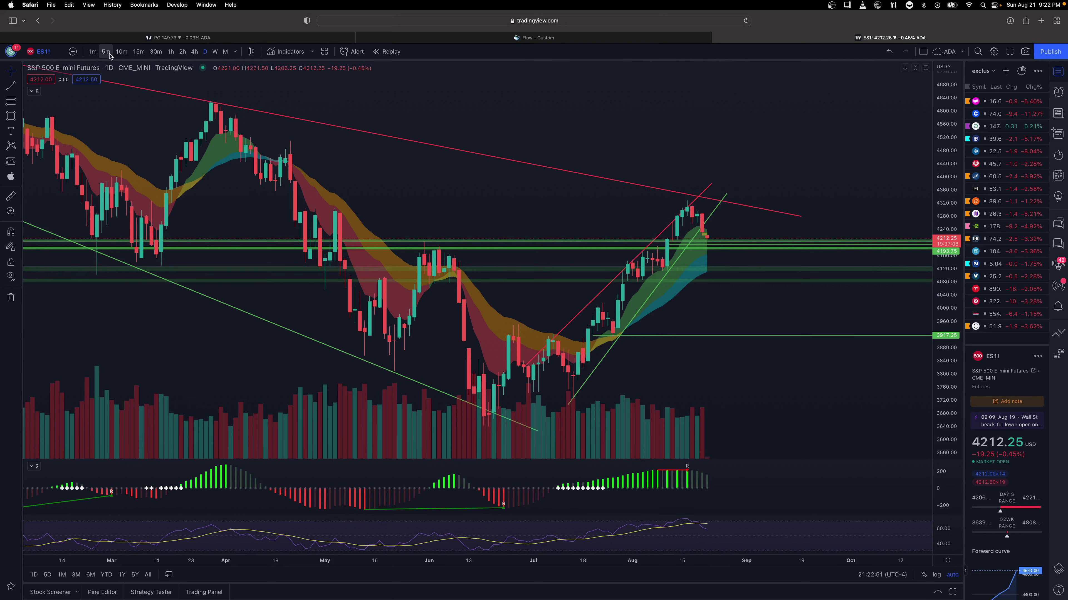
pyautogui.click(193, 51)
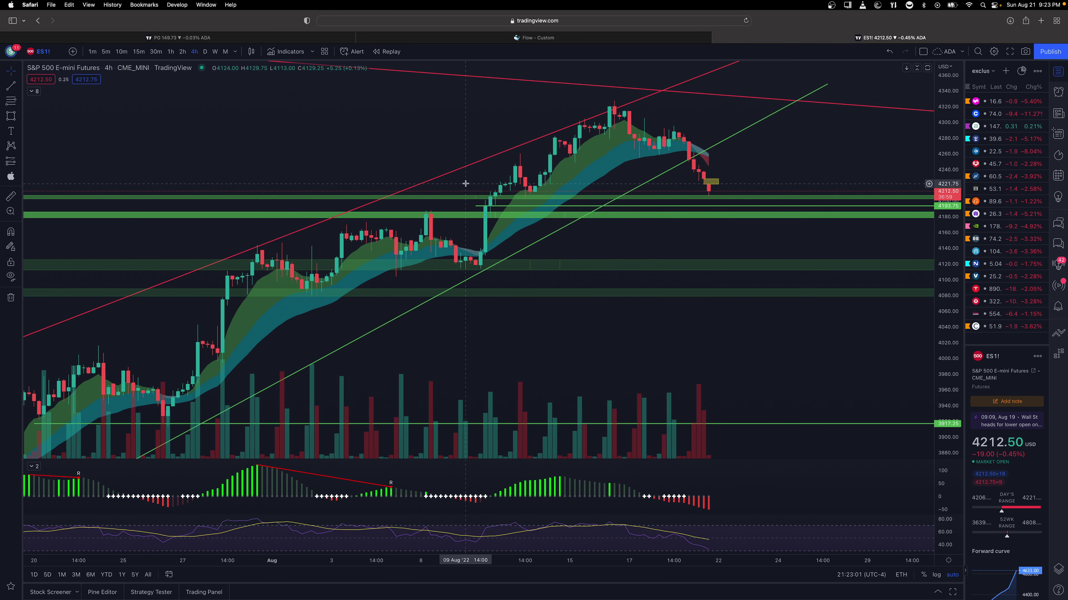
pyautogui.moveTo(358, 147); pyautogui.dragTo(273, 141)
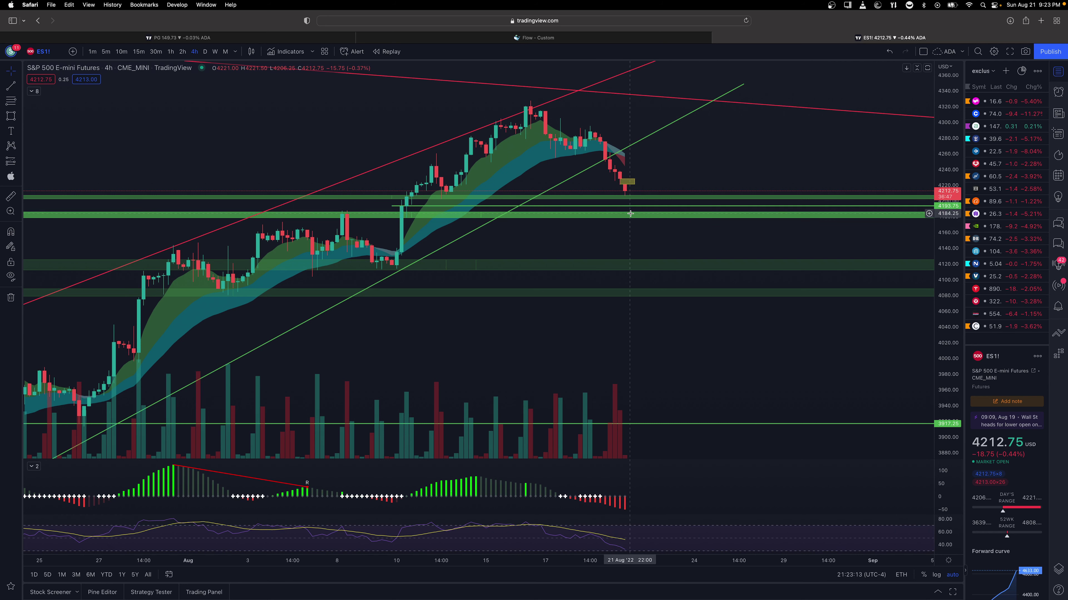
# Step: View ES1! on 2-hour candles, then load the DXY chart
pyautogui.click(182, 52)
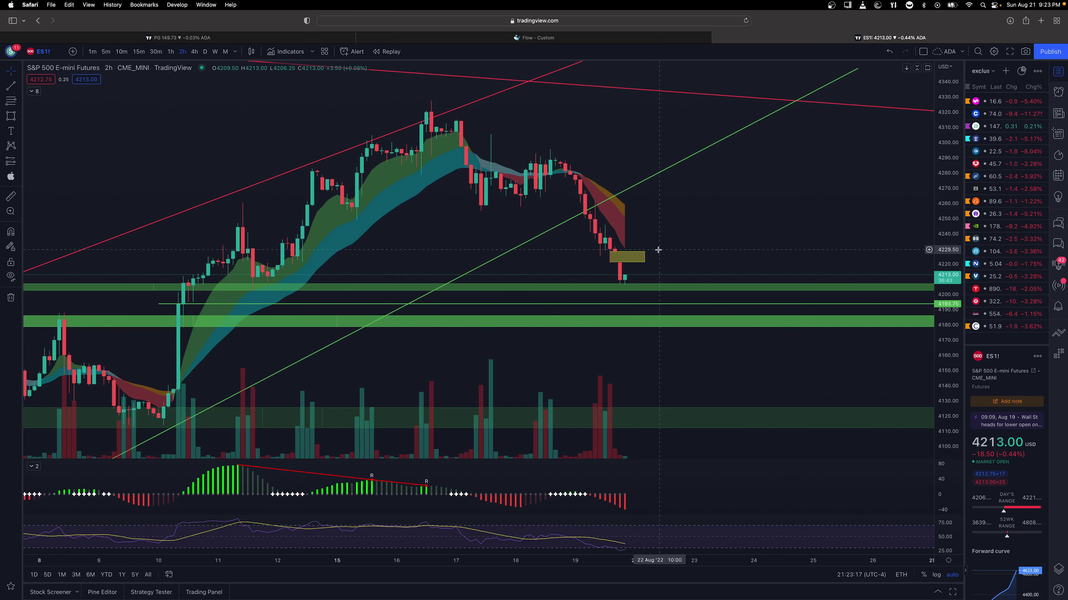
pyautogui.scroll(5, 715, 206)
pyautogui.scroll(-5, 579, 239)
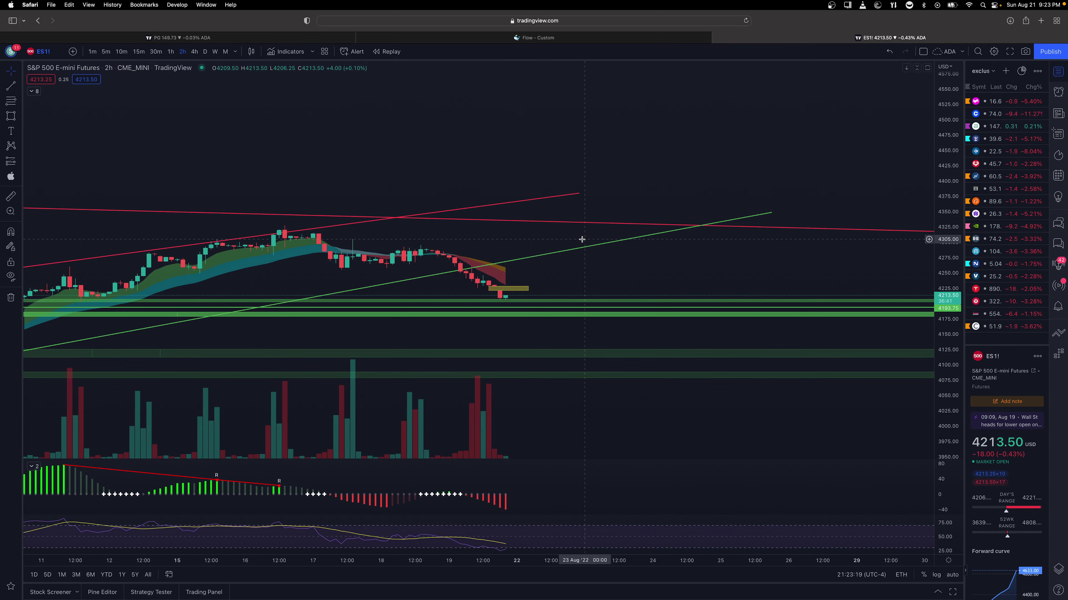
pyautogui.write('dxy')
pyautogui.press('Return')
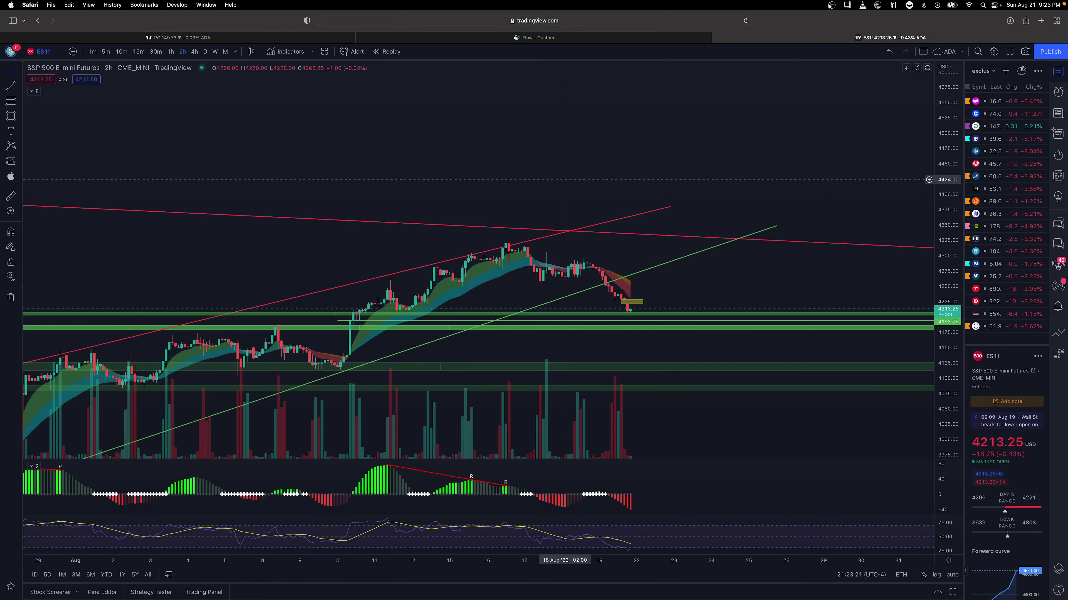
# Step: Show DXY on daily candles back to January 2022 with the price axis compressed
pyautogui.click(194, 52)
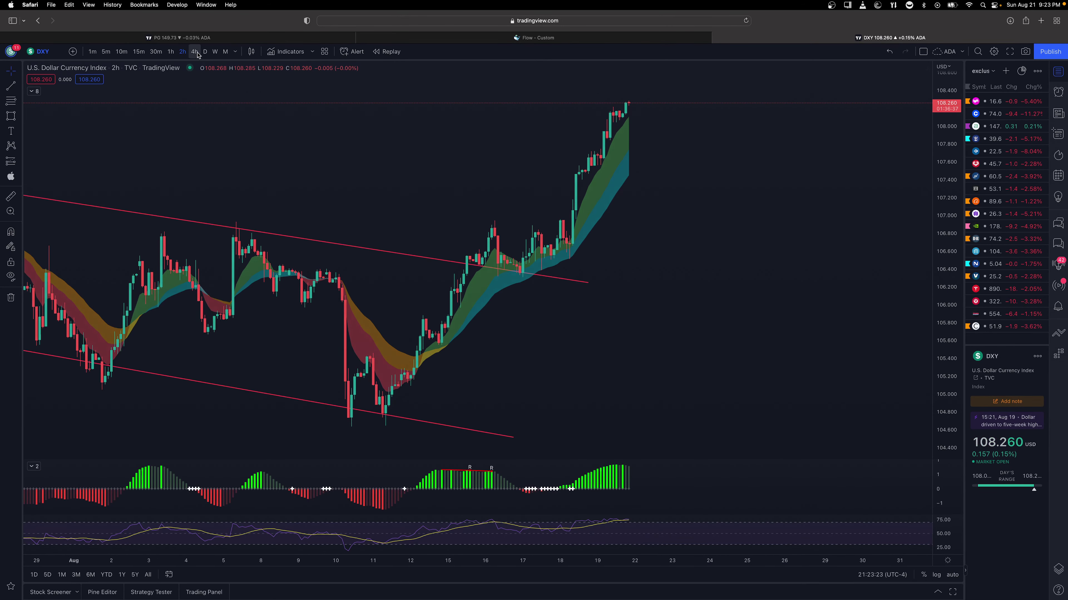
pyautogui.scroll(-8, 773, 198)
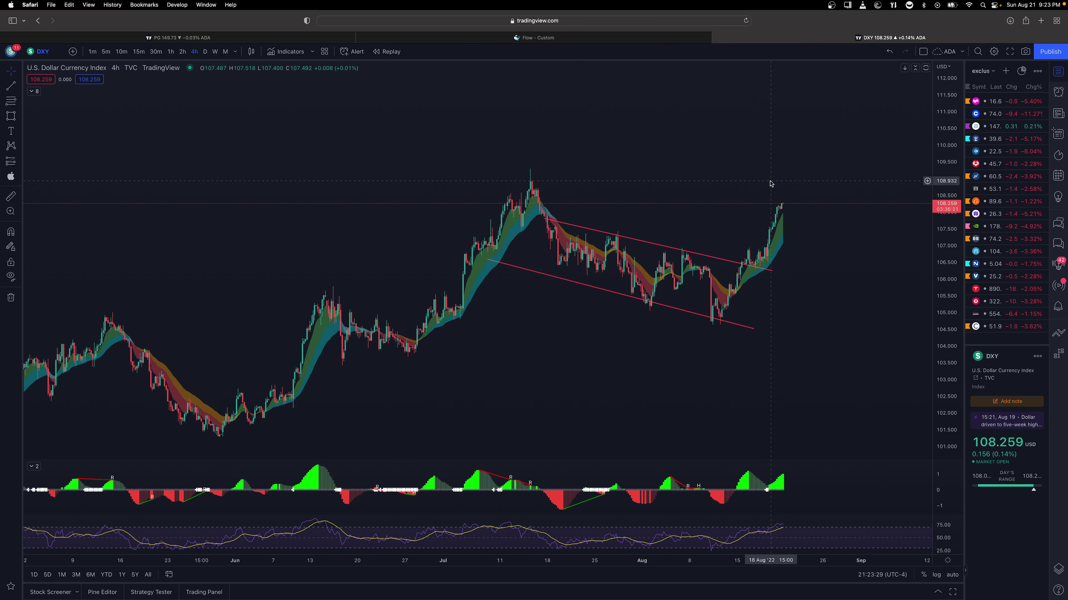
pyautogui.click(204, 51)
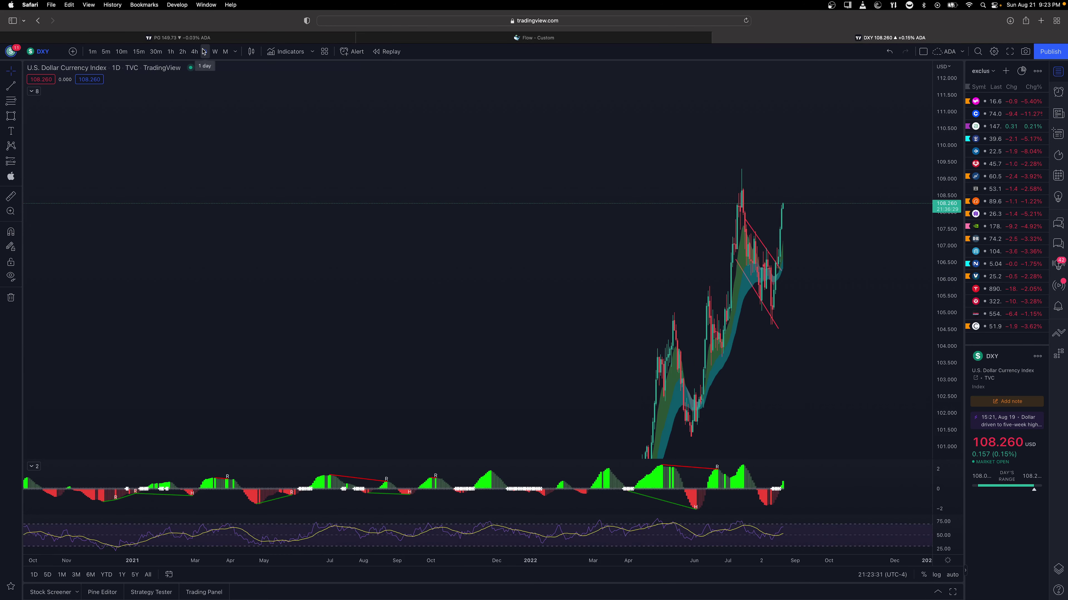
pyautogui.scroll(8, 267, 239)
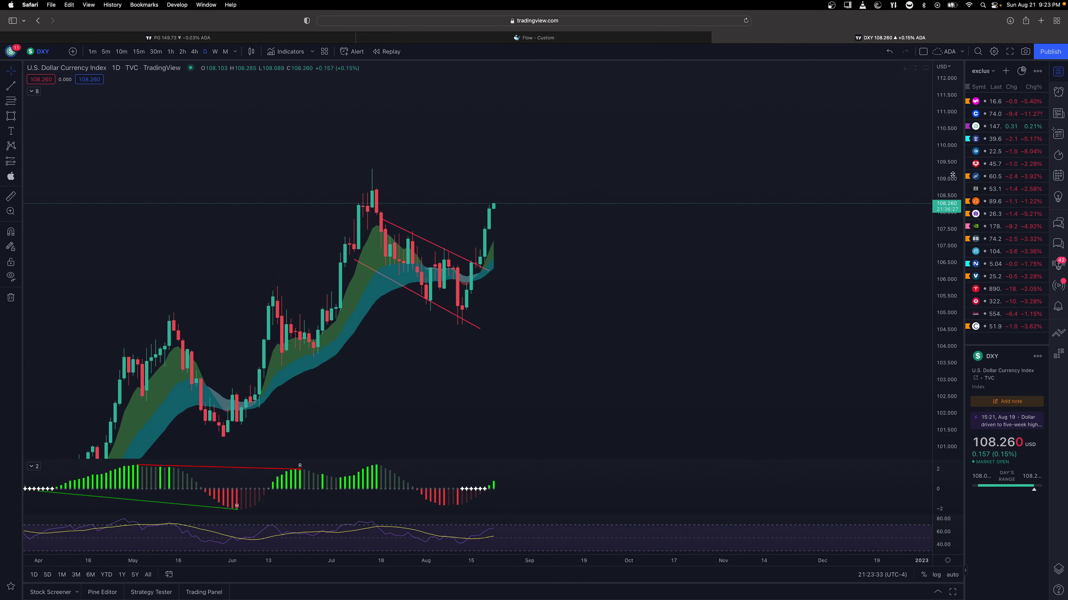
pyautogui.moveTo(952, 175); pyautogui.dragTo(951, 210)
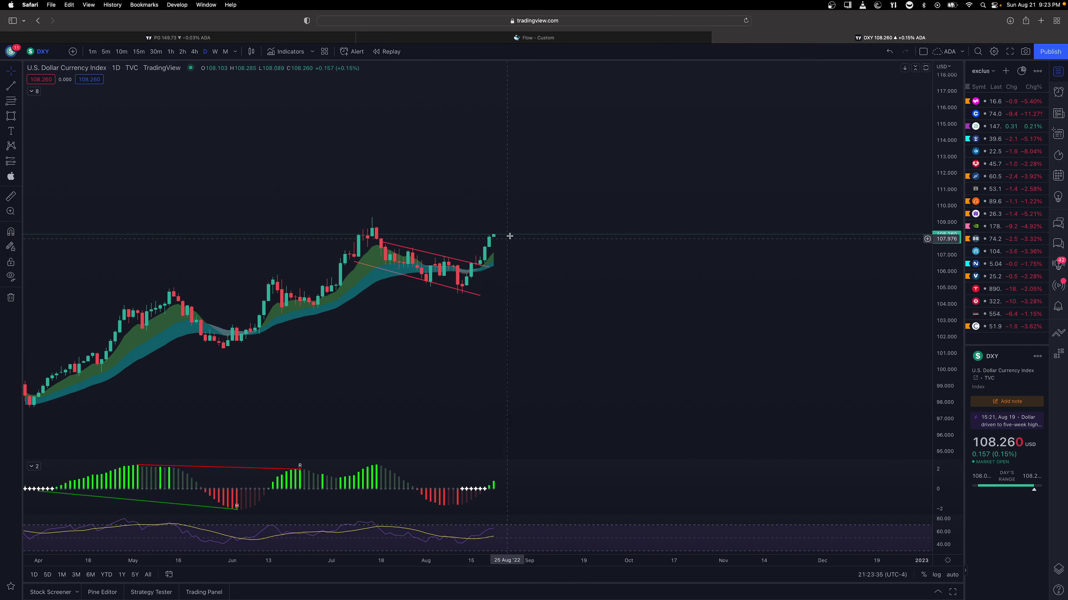
pyautogui.scroll(-3, 550, 184)
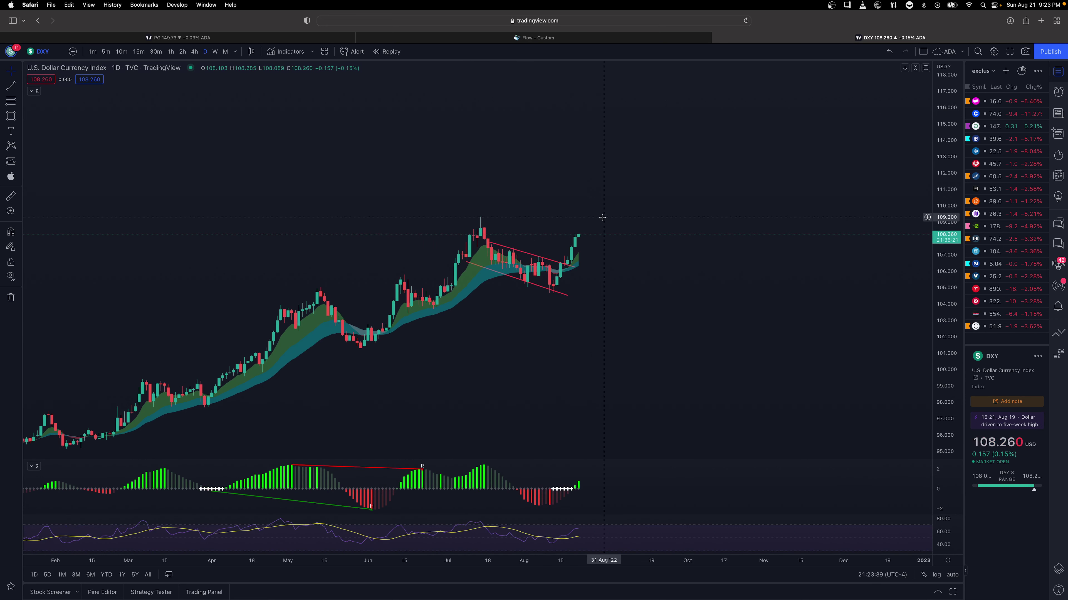
pyautogui.scroll(-3, 603, 220)
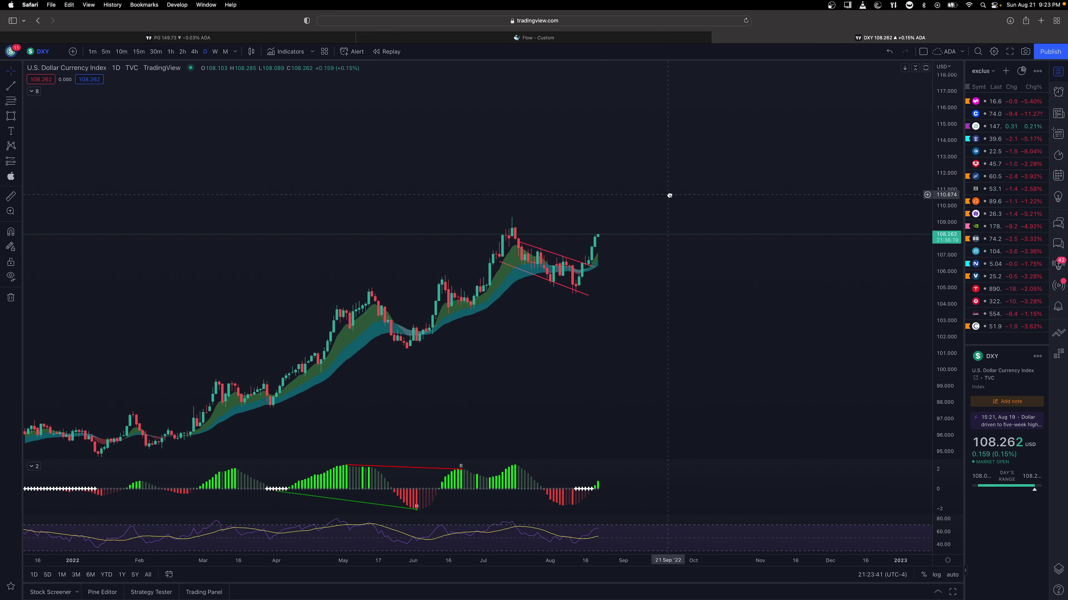
# Step: Correct the symbol query from vxx to VIX and load its daily chart
pyautogui.write('vxx')
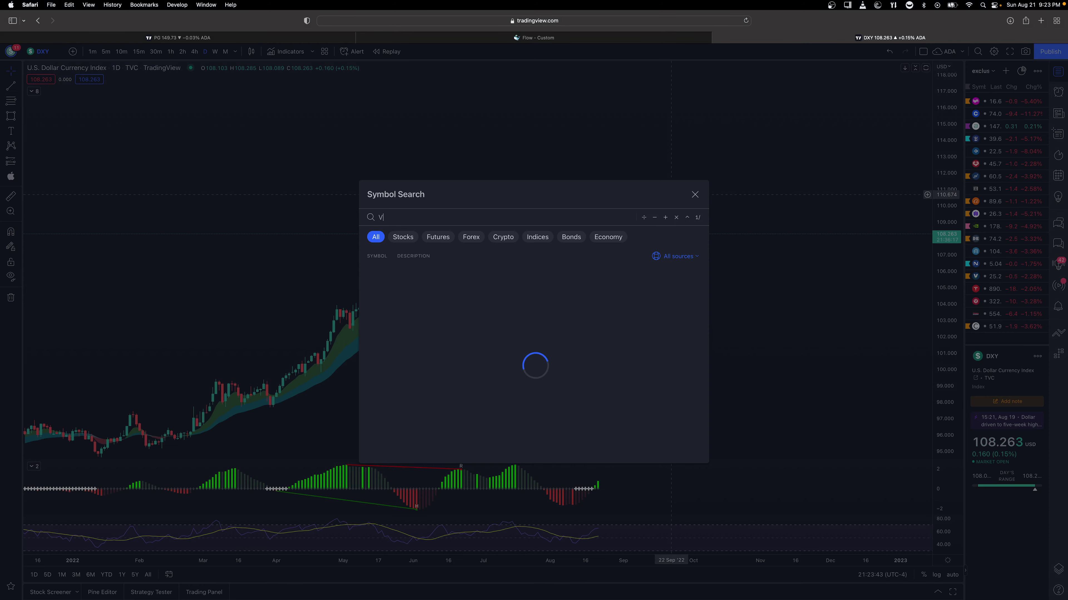
pyautogui.press('BackSpace')
pyautogui.press('BackSpace')
pyautogui.write('ix')
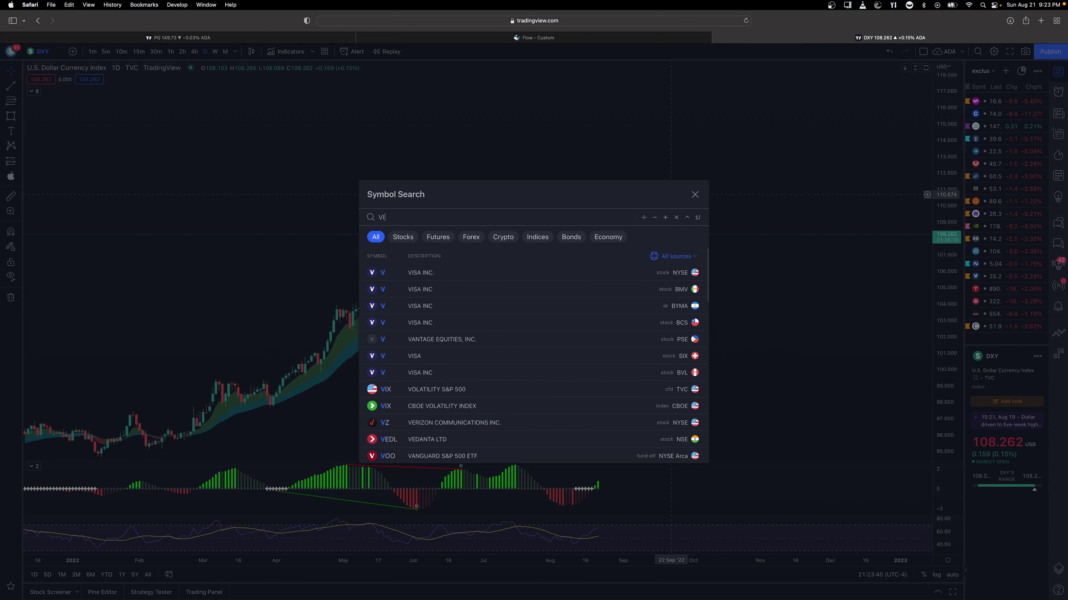
pyautogui.press('Return')
pyautogui.scroll(-2, 638, 261)
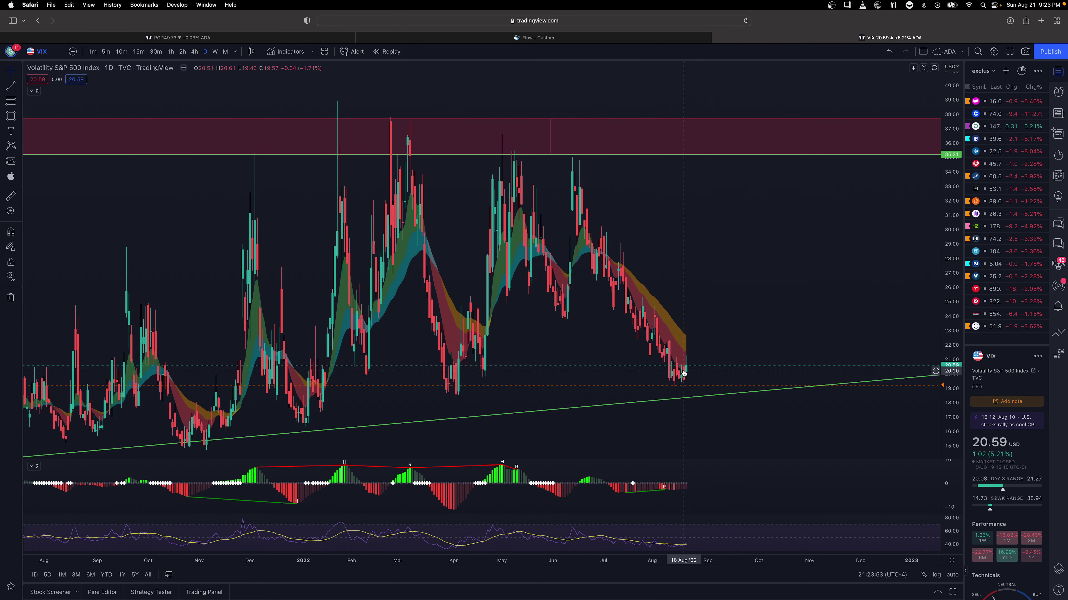
# Step: Zoom out and pan the VIX daily chart back to mid-2021
pyautogui.scroll(-3, 778, 428)
pyautogui.moveTo(778, 428); pyautogui.dragTo(681, 368)
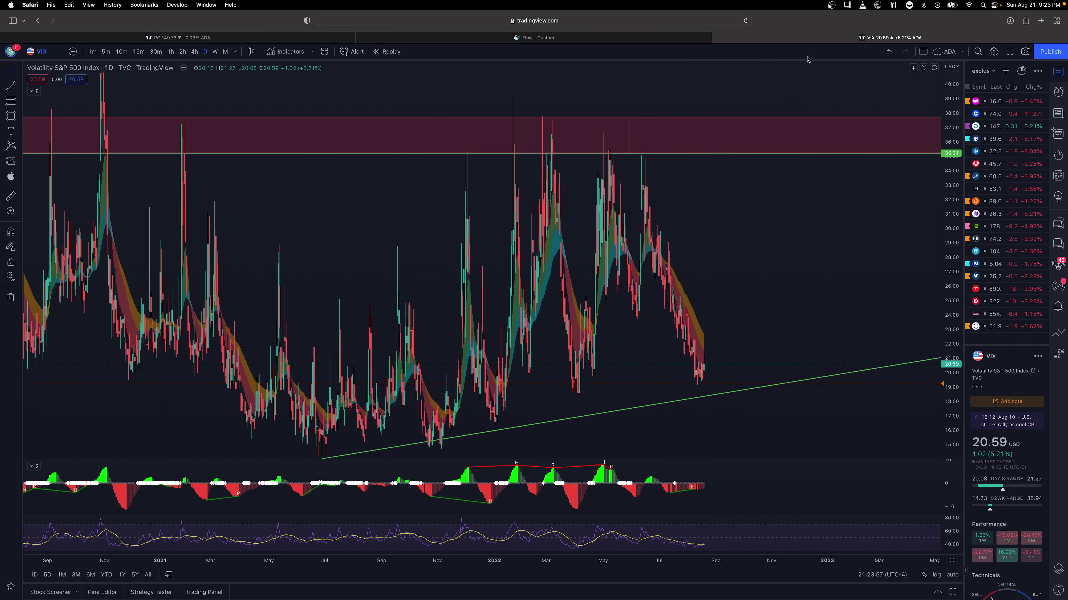
pyautogui.scroll(3, 700, 231)
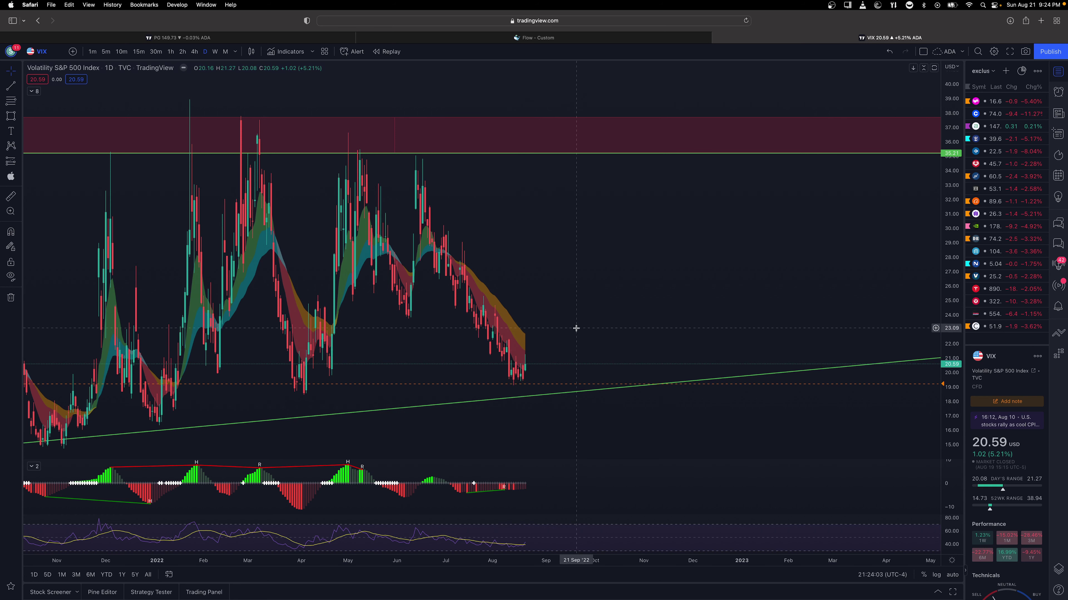
pyautogui.hscroll(3, 555, 300)
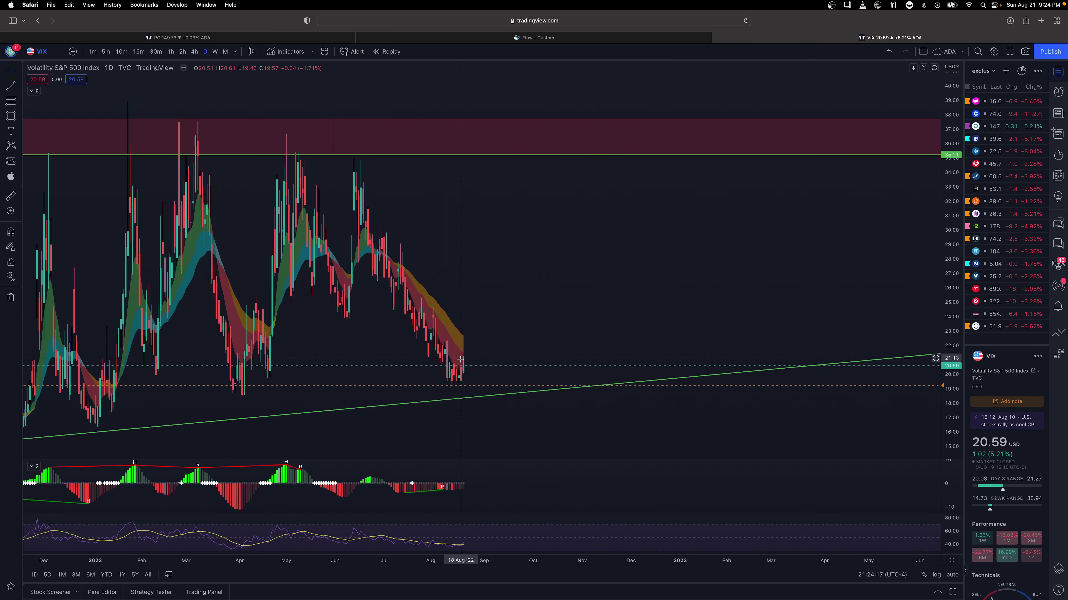
pyautogui.scroll(-5, 591, 249)
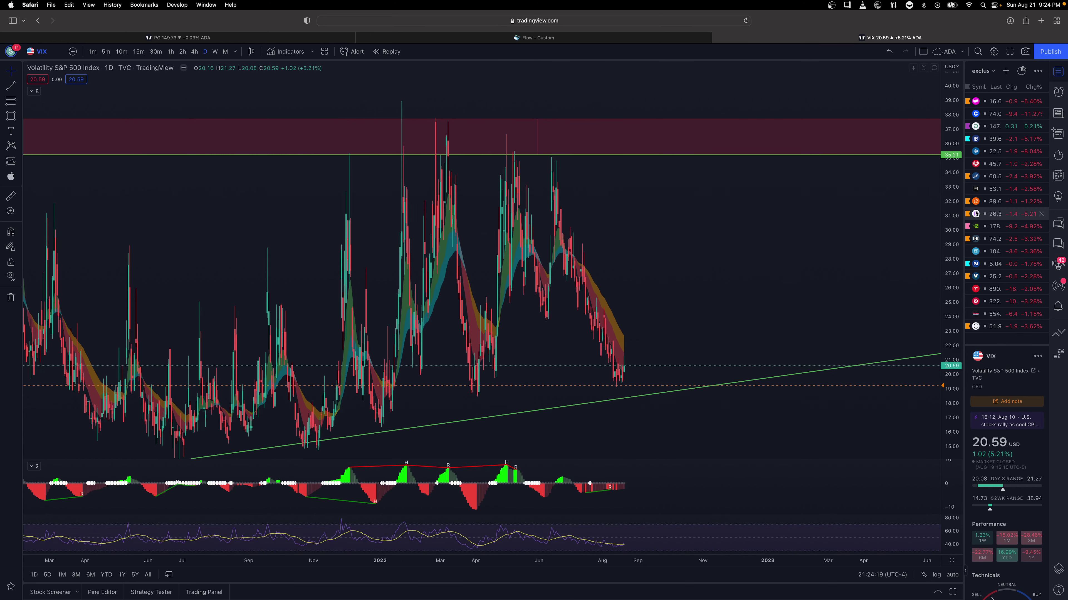
# Step: Widen the watchlist, compress the VIX price range, pan to recent bars, and open a new tab
pyautogui.moveTo(964, 306); pyautogui.dragTo(952, 305)
pyautogui.moveTo(938, 206); pyautogui.dragTo(938, 252)
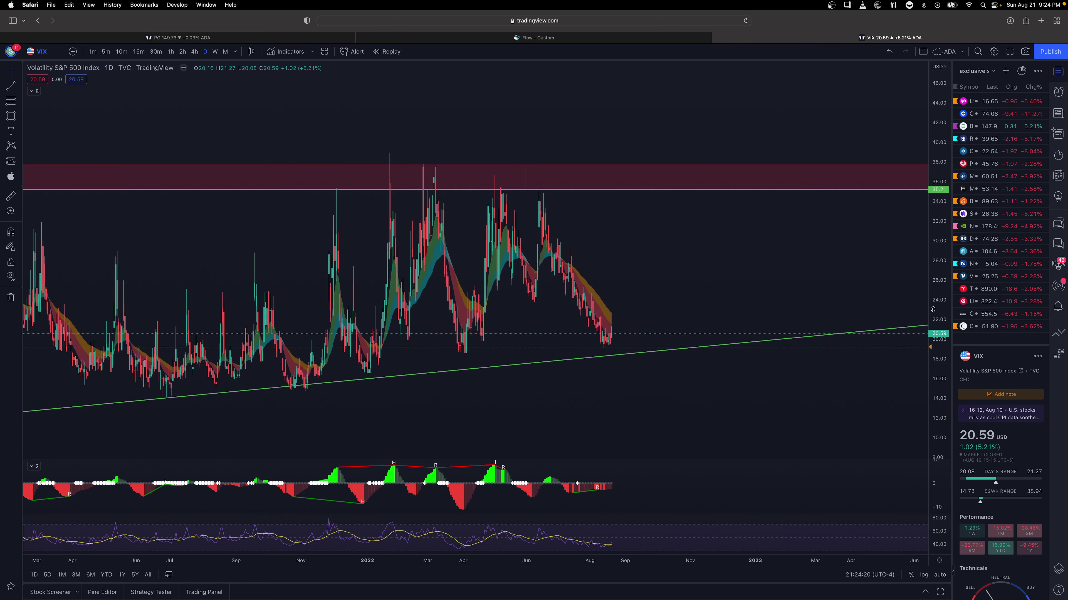
pyautogui.moveTo(864, 274); pyautogui.dragTo(762, 282)
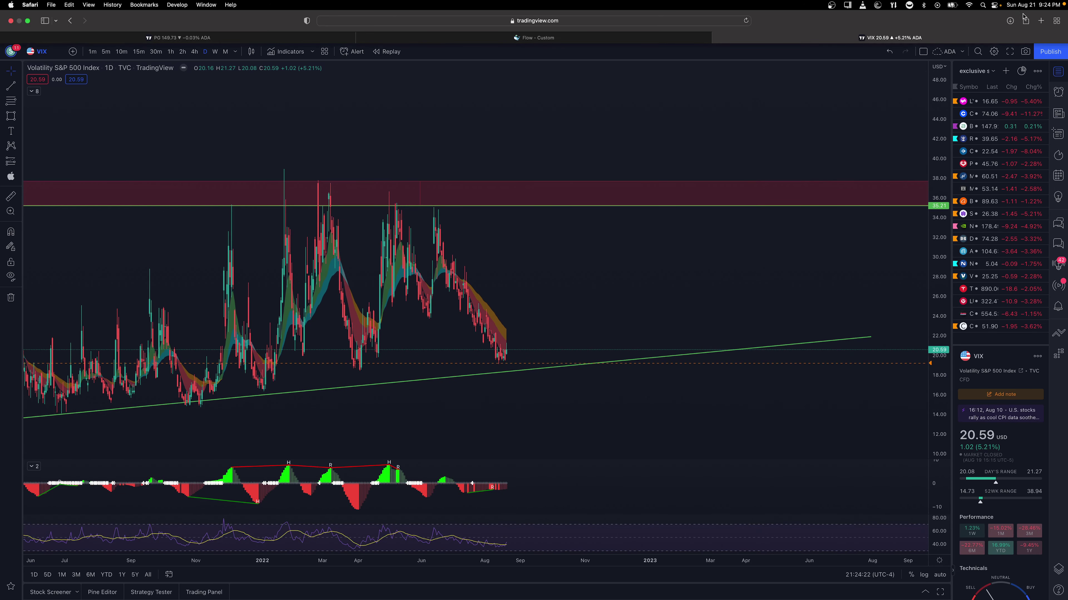
pyautogui.click(1040, 20)
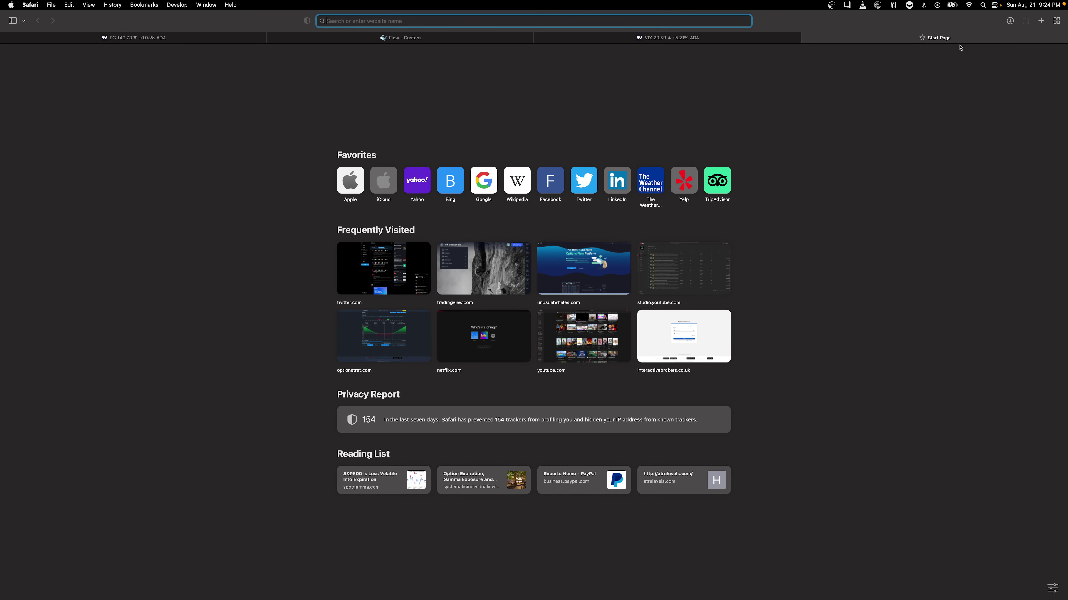
# Step: Google 'events calendar market' and open the MarketWatch U.S. Economic Calendar result
pyautogui.write('earnings ca')
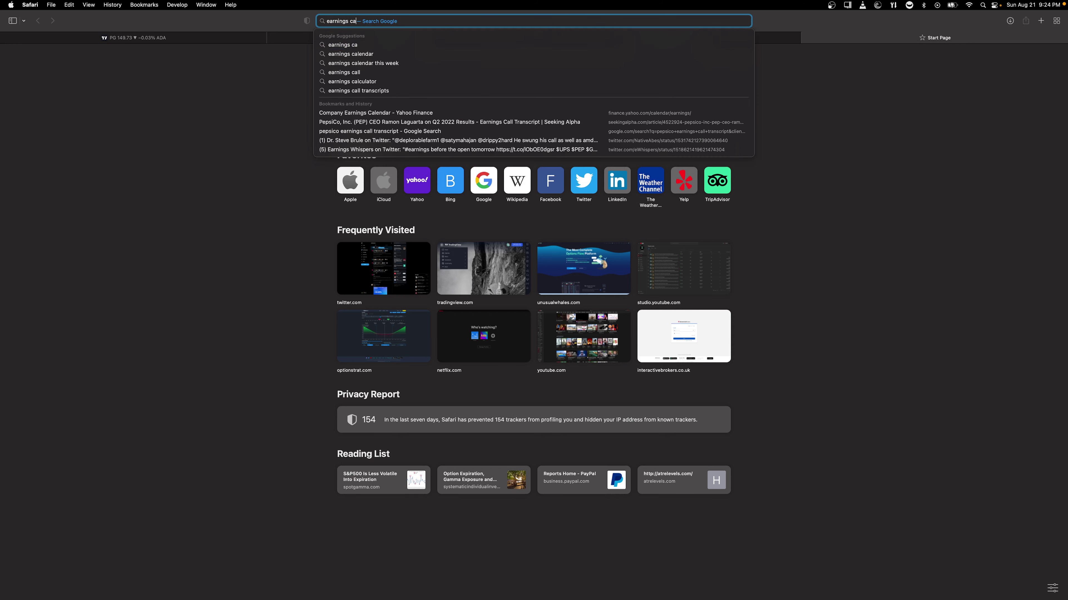
pyautogui.press('Escape')
pyautogui.write('events ')
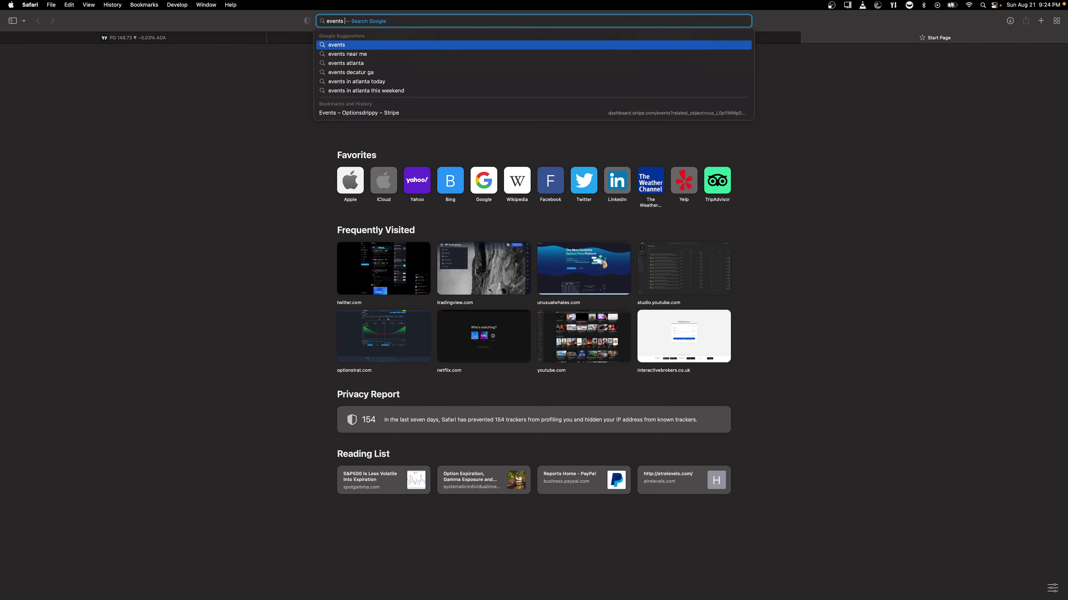
pyautogui.write('calendar market')
pyautogui.press('Return')
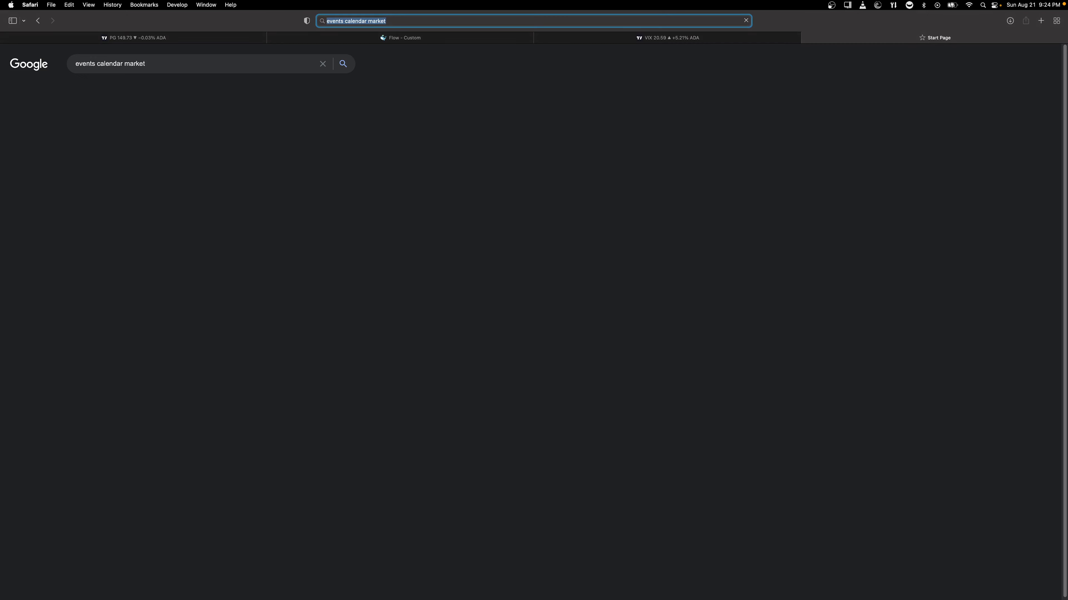
pyautogui.click(147, 135)
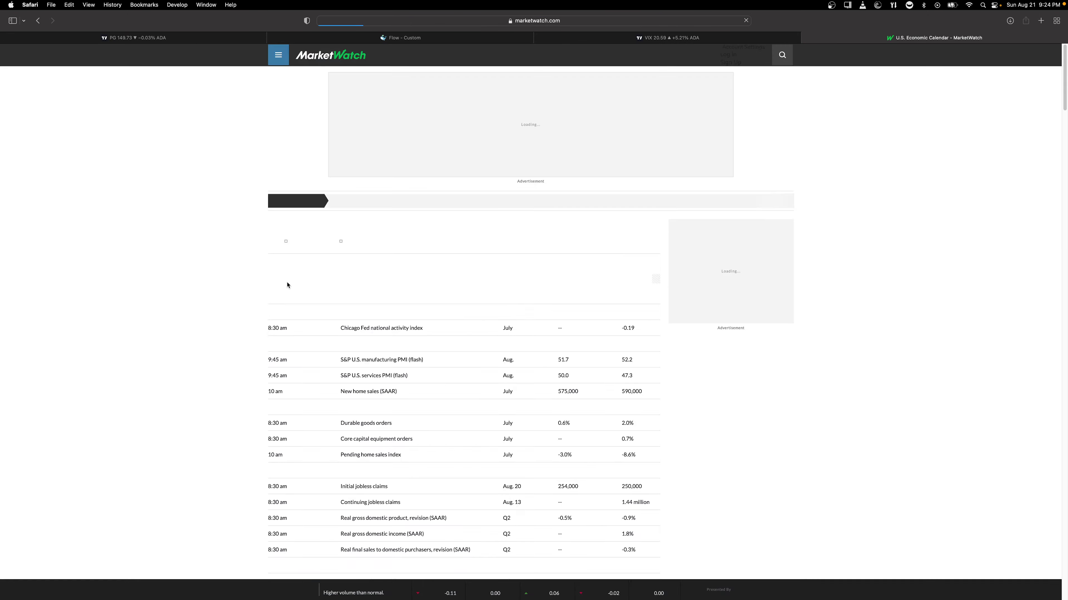
# Step: Dismiss the subscription popup and mark the Chicago Fed national activity index report
pyautogui.scroll(-5, 388, 275)
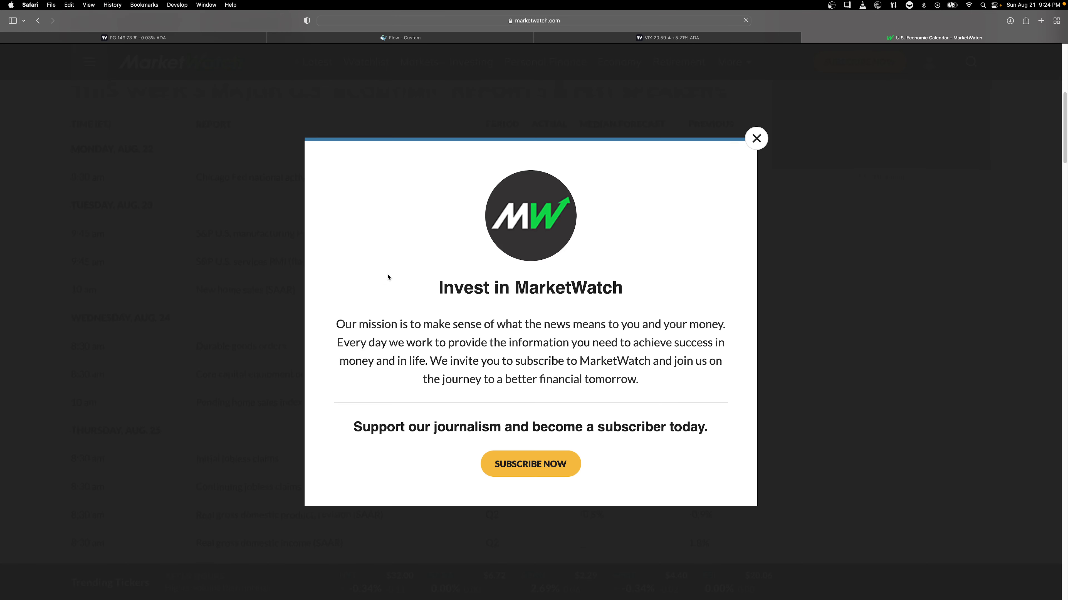
pyautogui.click(756, 139)
pyautogui.scroll(2, 392, 303)
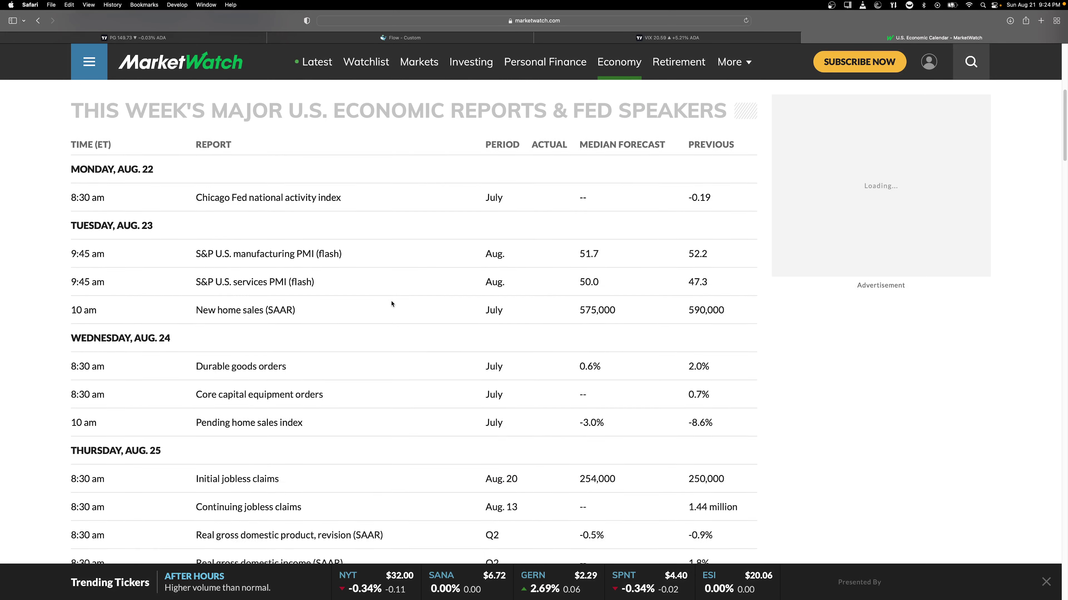
pyautogui.scroll(1, 391, 303)
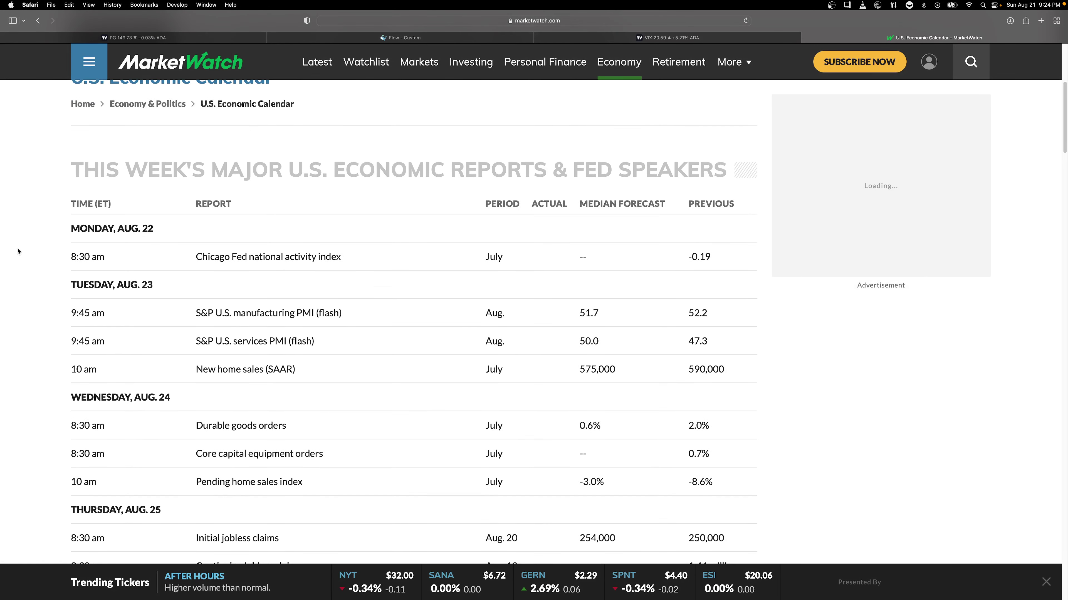
pyautogui.tripleClick(205, 258)
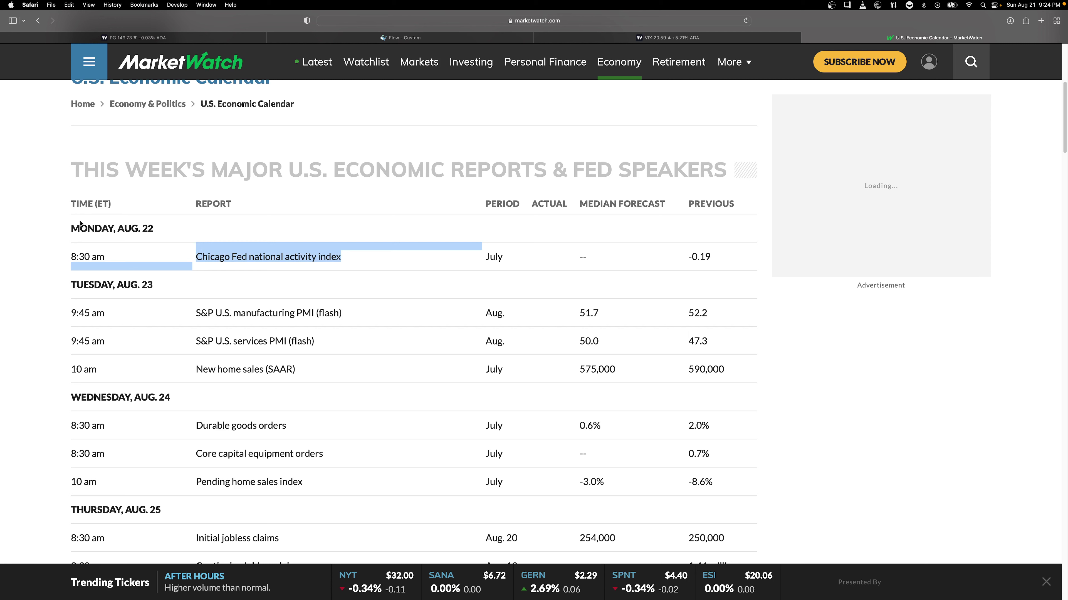
pyautogui.click(47, 233)
# Step: Scroll the calendar, highlighting the 10 am new home sales time and another report
pyautogui.scroll(-2, 47, 232)
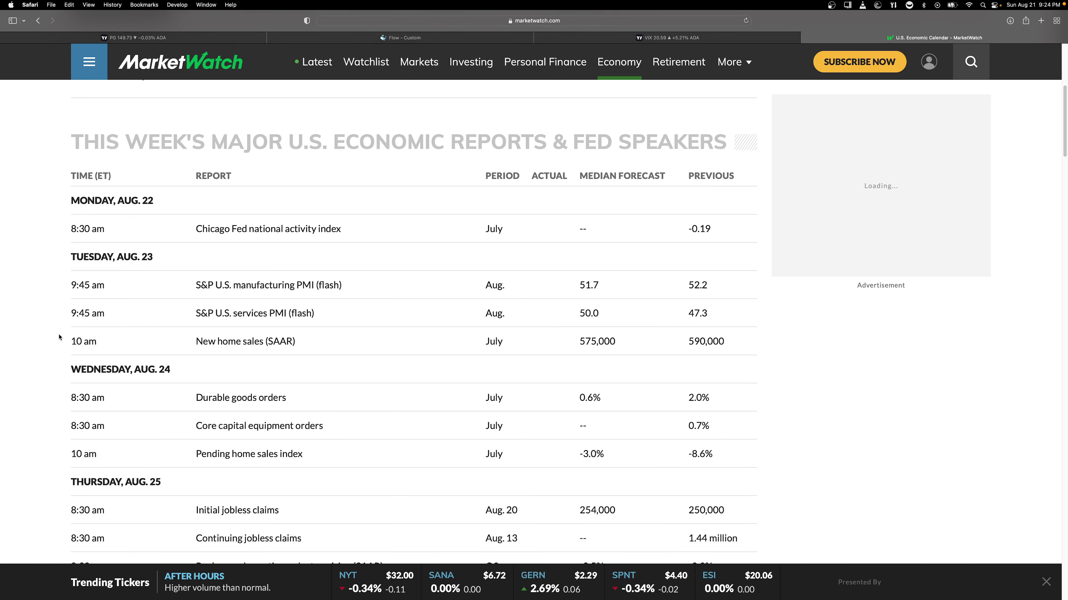
pyautogui.moveTo(74, 337); pyautogui.dragTo(102, 339)
pyautogui.click(50, 326)
pyautogui.scroll(-3, 50, 326)
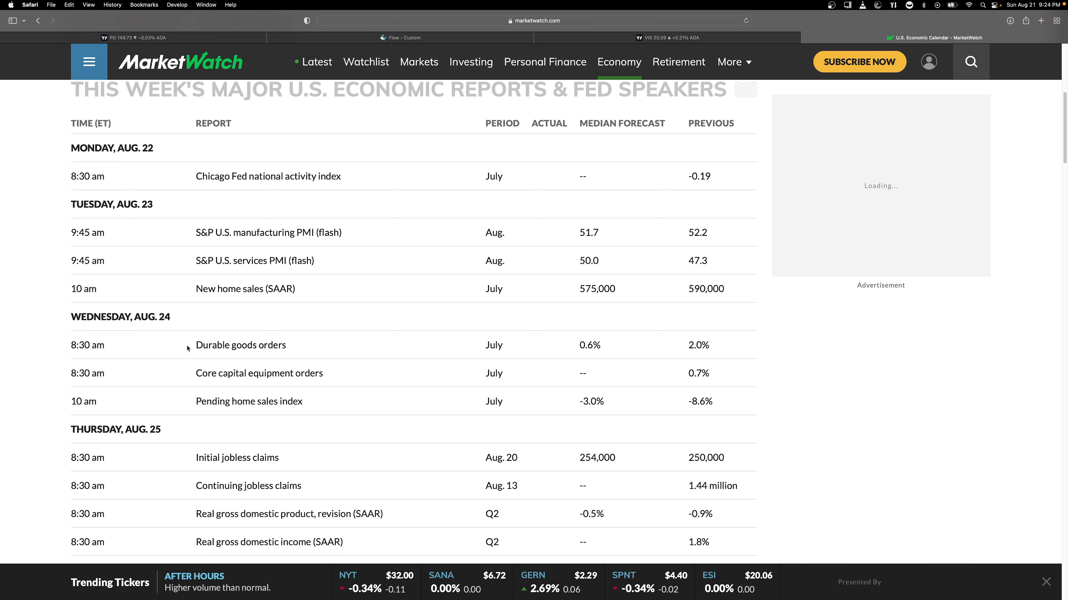
pyautogui.scroll(-2, 203, 451)
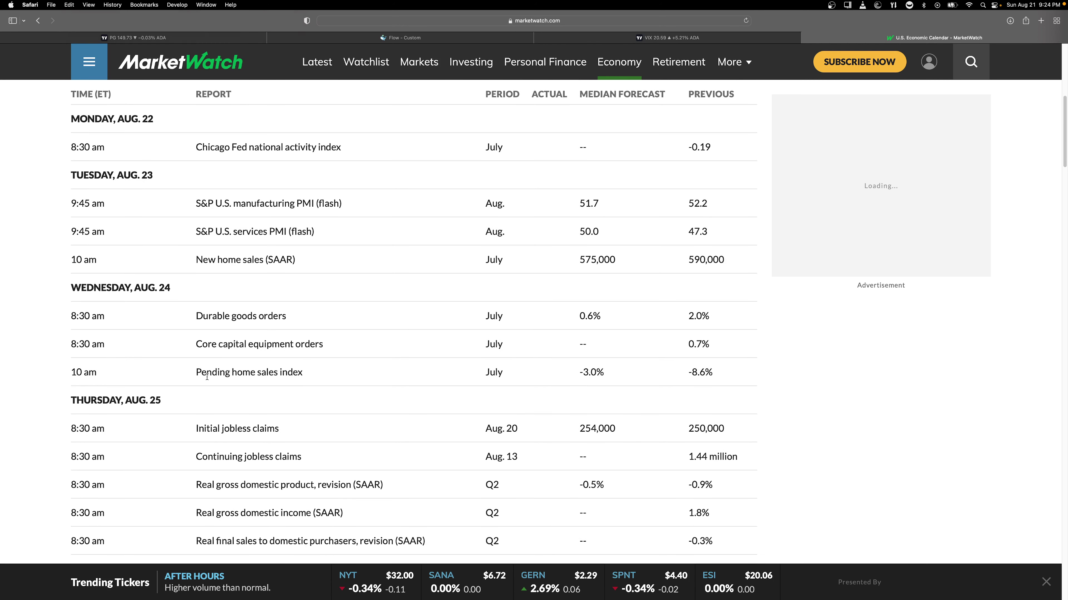
pyautogui.moveTo(197, 373); pyautogui.dragTo(353, 372)
pyautogui.click(353, 371)
# Step: Highlight Friday's Fed Chair Jackson Hole speech and the PCE and Core PCE price index reports
pyautogui.scroll(-7, 352, 374)
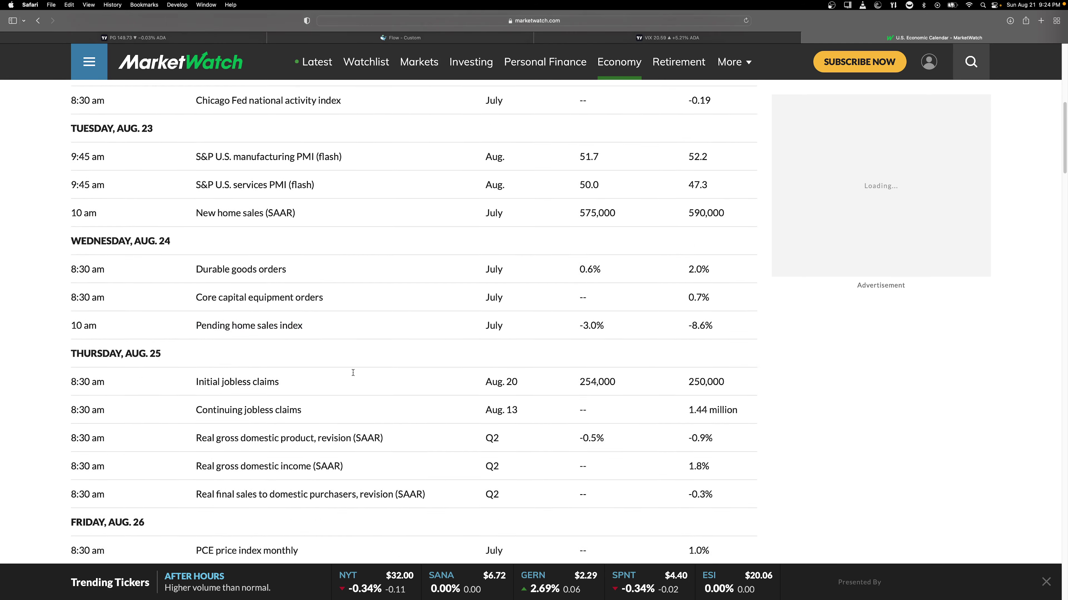
pyautogui.scroll(-4, 353, 376)
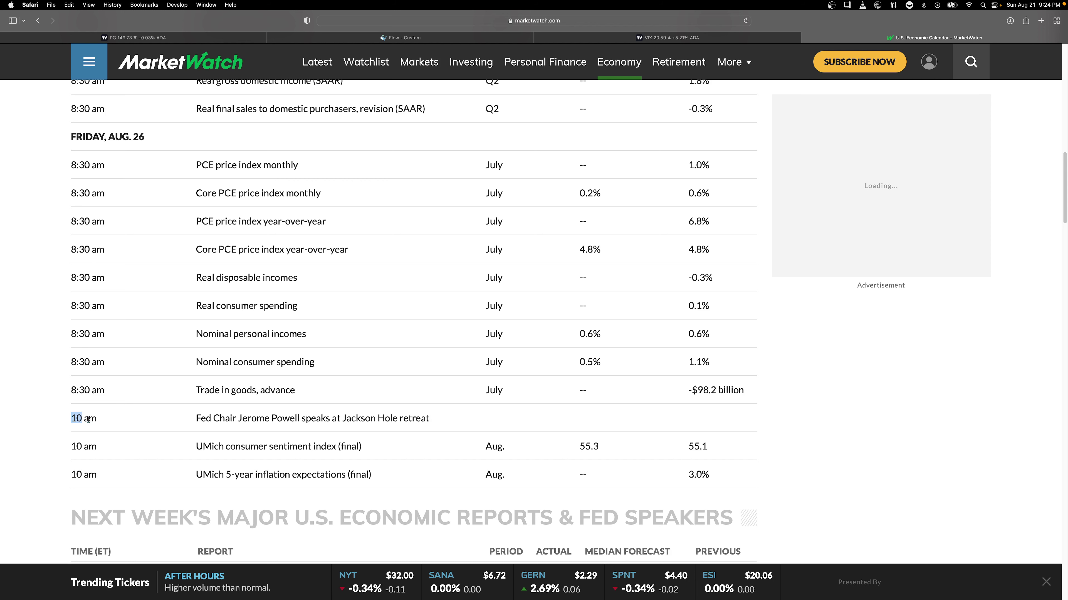
pyautogui.tripleClick(217, 431)
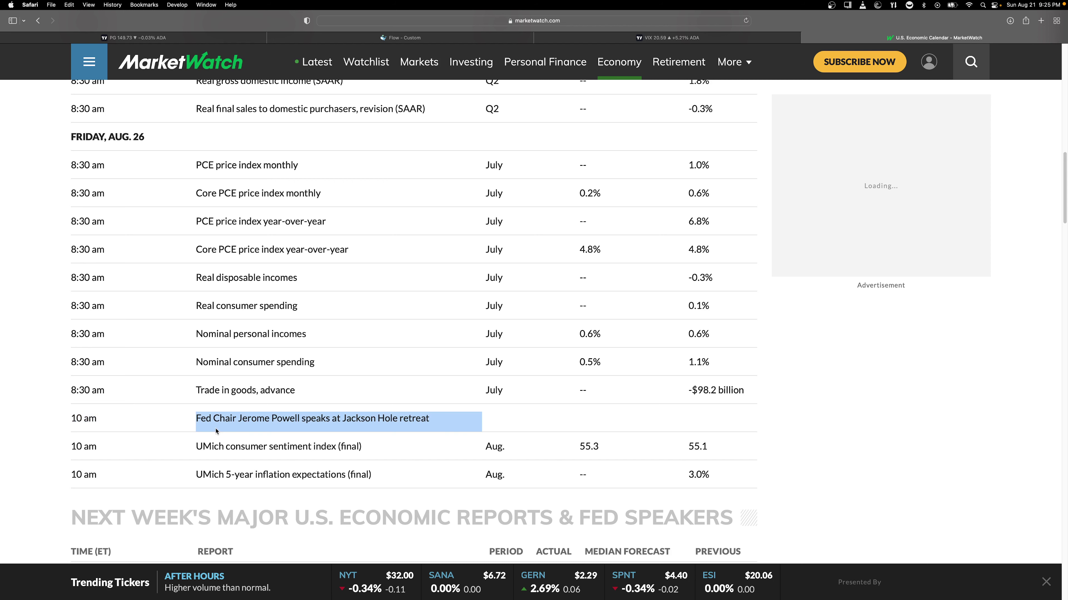
pyautogui.scroll(1, 217, 431)
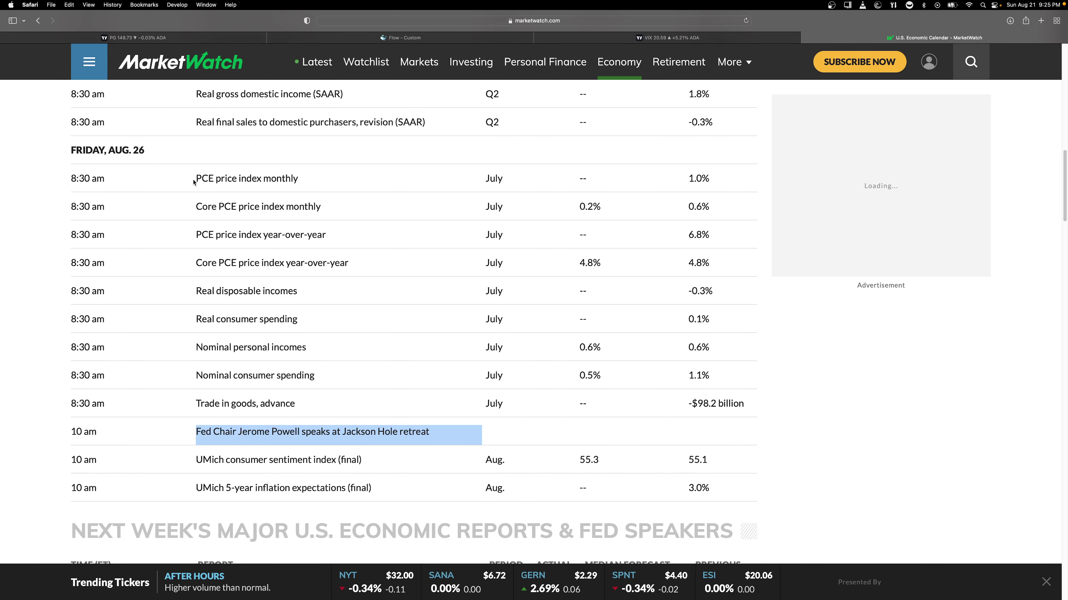
pyautogui.moveTo(194, 182); pyautogui.dragTo(354, 181)
pyautogui.moveTo(208, 206); pyautogui.dragTo(337, 207)
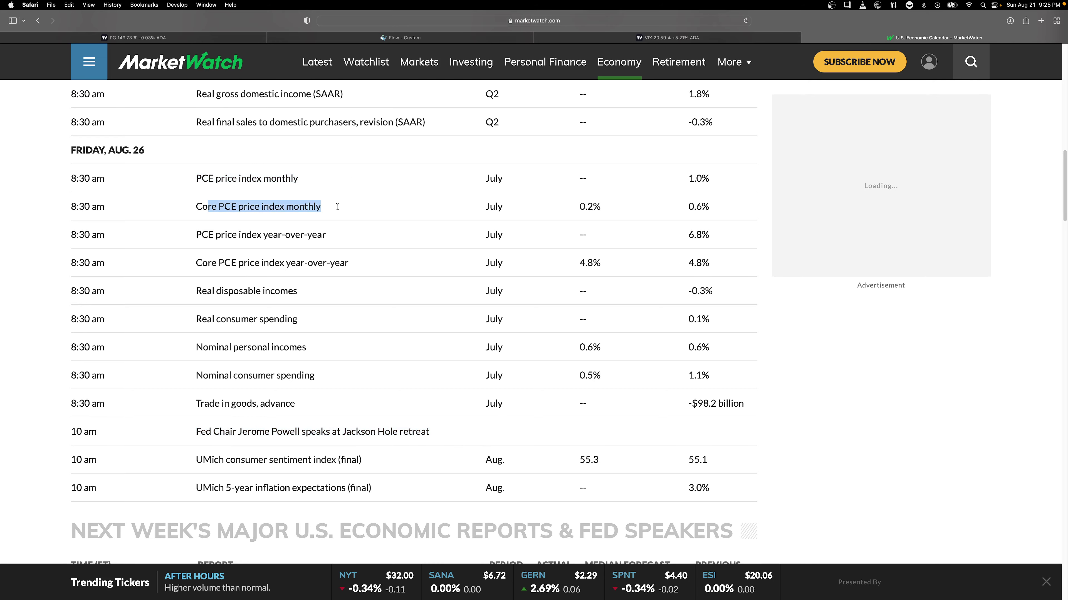
pyautogui.click(361, 210)
# Step: Flip through the VIX chart and PG options flow tabs, ending on the PG daily chart
pyautogui.scroll(12, 361, 210)
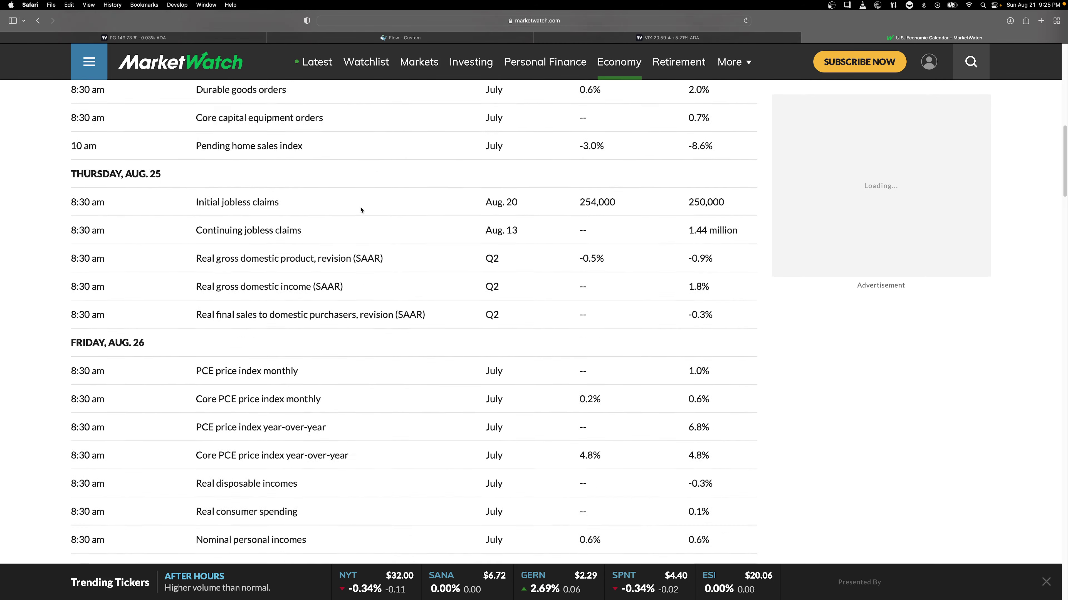
pyautogui.scroll(5, 360, 210)
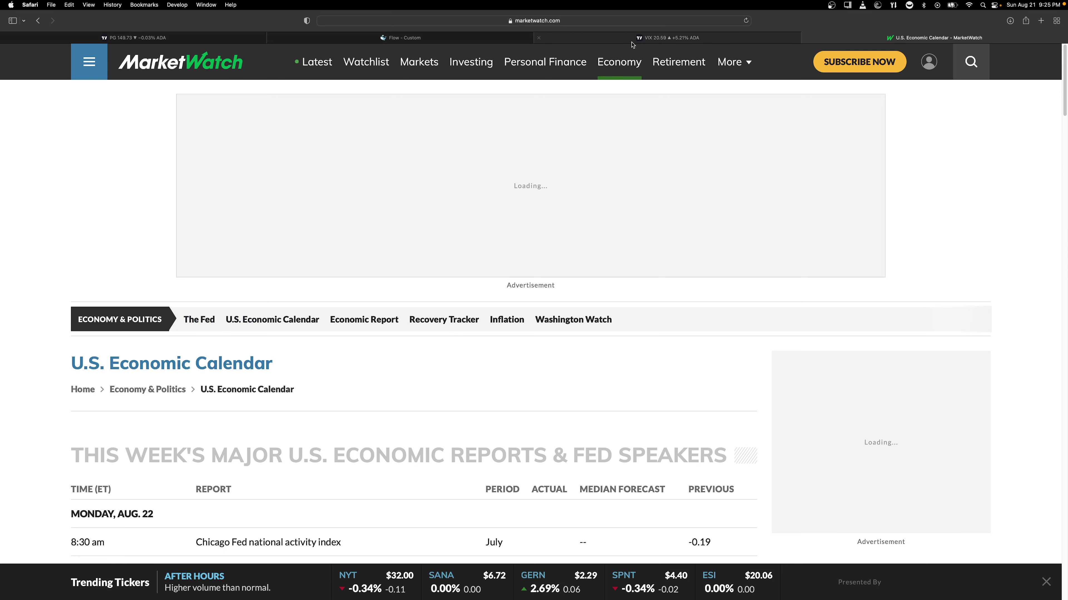
pyautogui.click(632, 41)
pyautogui.click(422, 39)
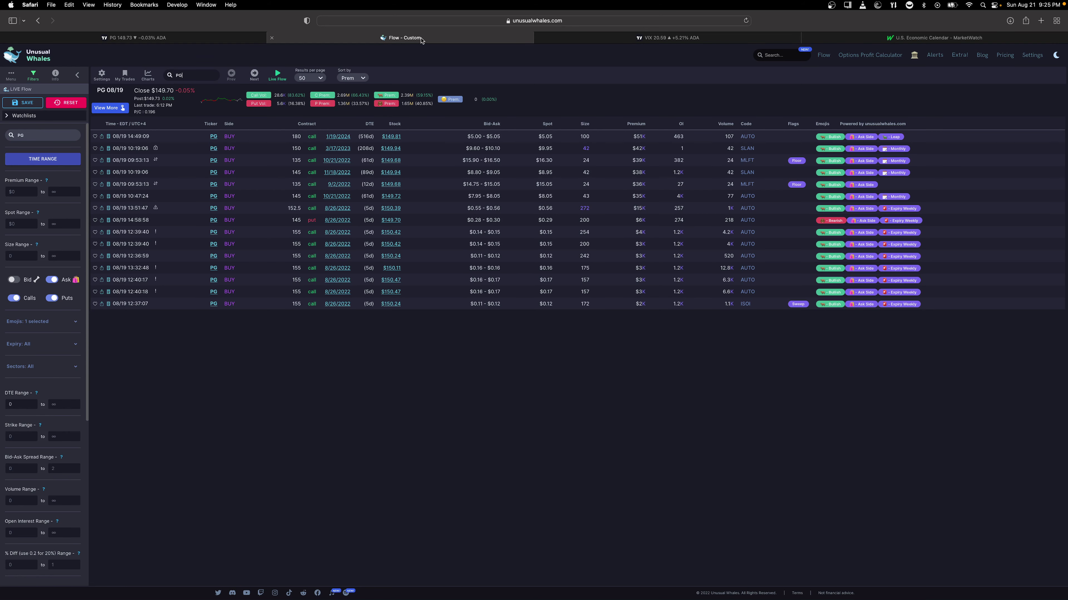
pyautogui.click(167, 37)
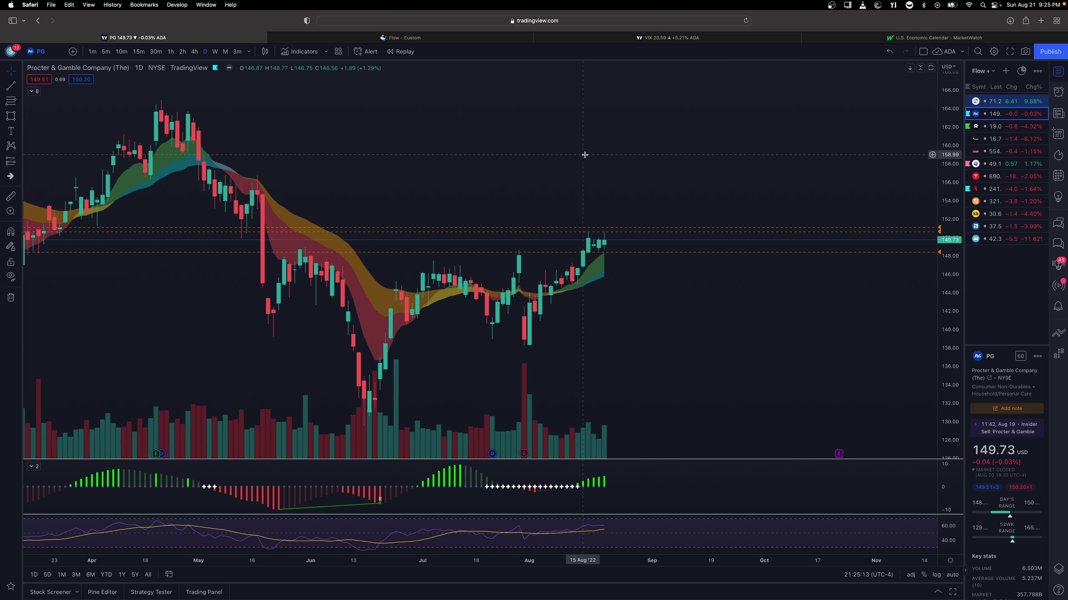
# Step: Pan the PG daily chart left to leave empty space after the latest bars
pyautogui.moveTo(583, 155); pyautogui.dragTo(489, 164)
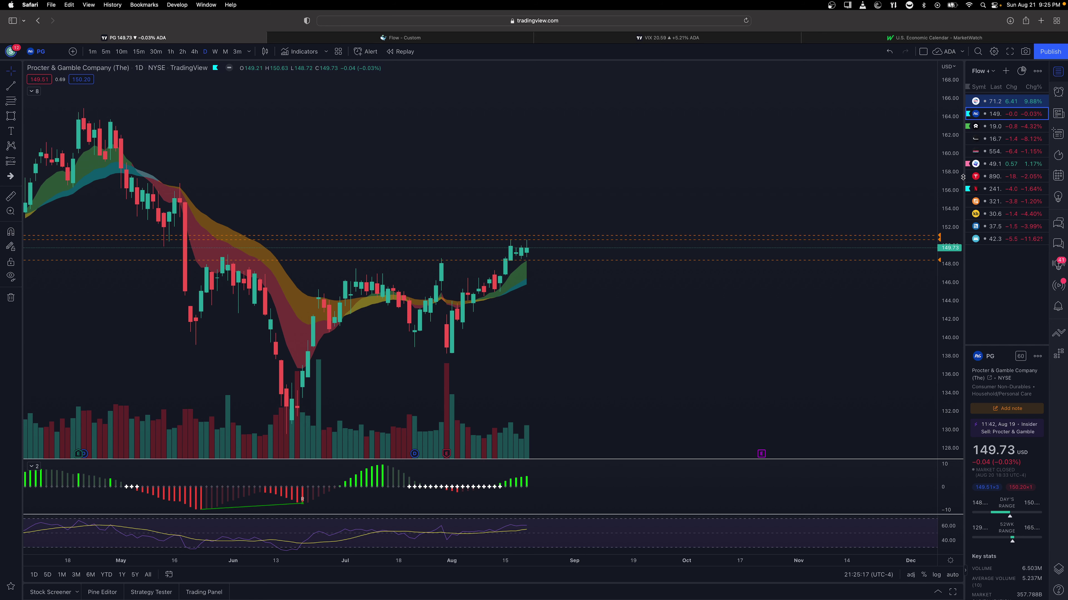
pyautogui.hscroll(-2, 676, 167)
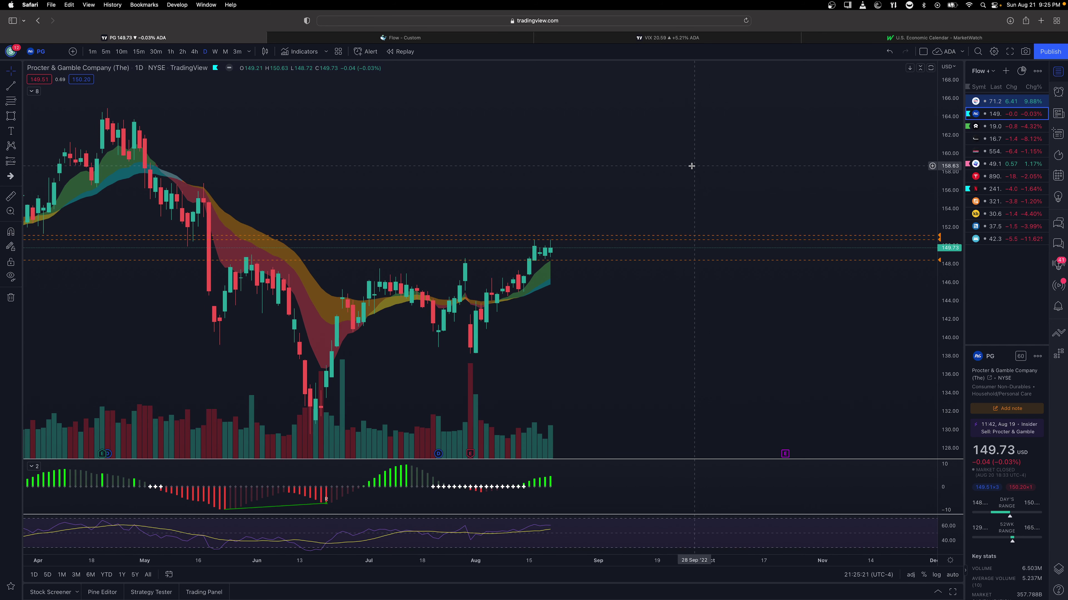
# Step: Load OXY, compress its price scale for a wider range, and select the red descending trendline
pyautogui.write('OXY')
pyautogui.press('Return')
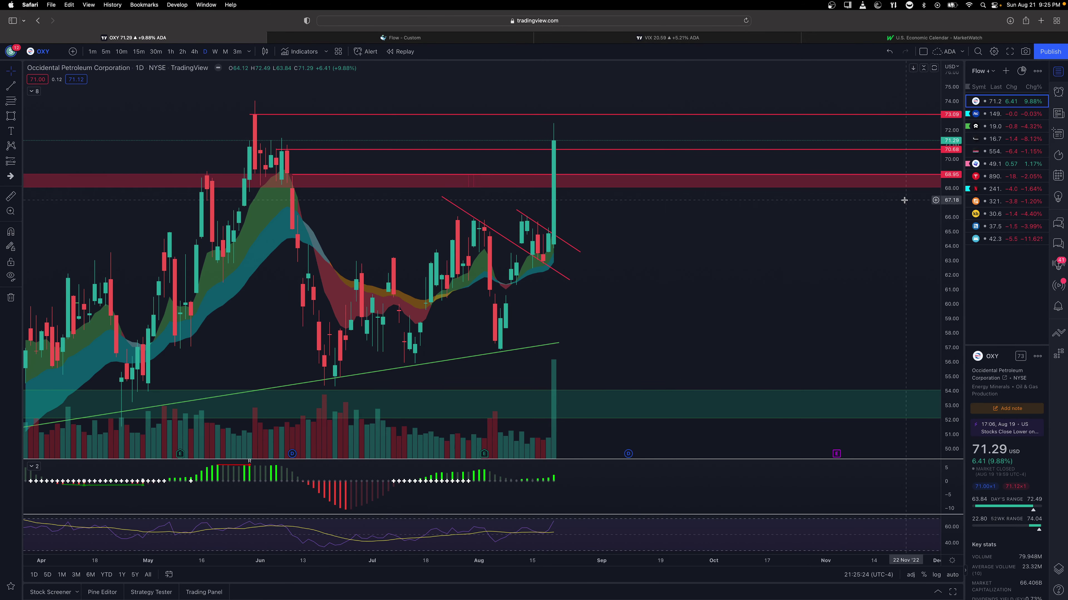
pyautogui.moveTo(936, 211); pyautogui.dragTo(936, 399)
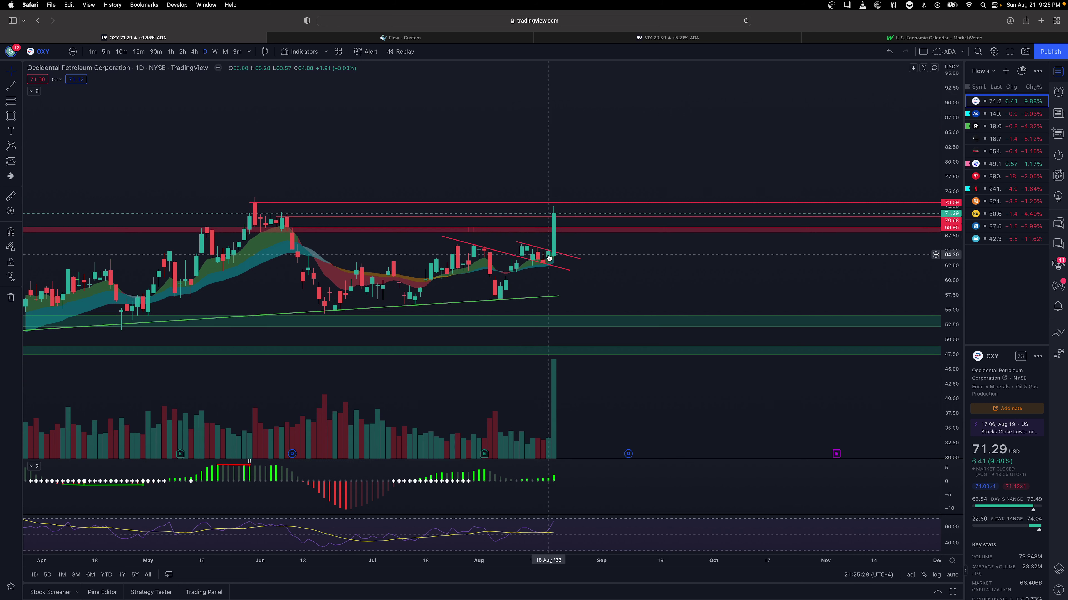
pyautogui.click(546, 265)
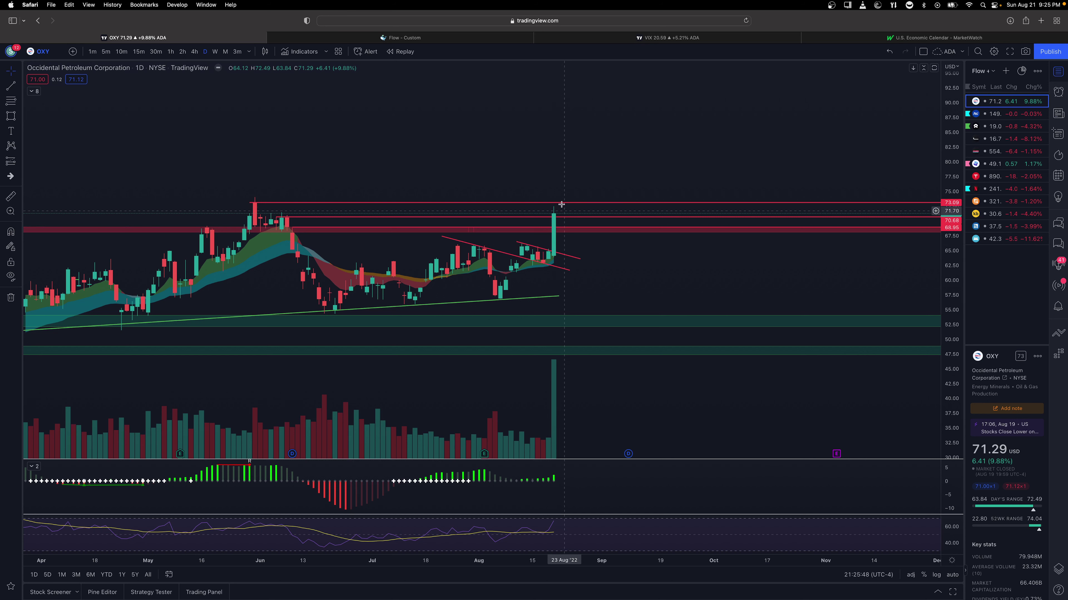
# Step: Switch OXY to weekly candles and zoom the time axis out to show history back to 2016
pyautogui.click(215, 51)
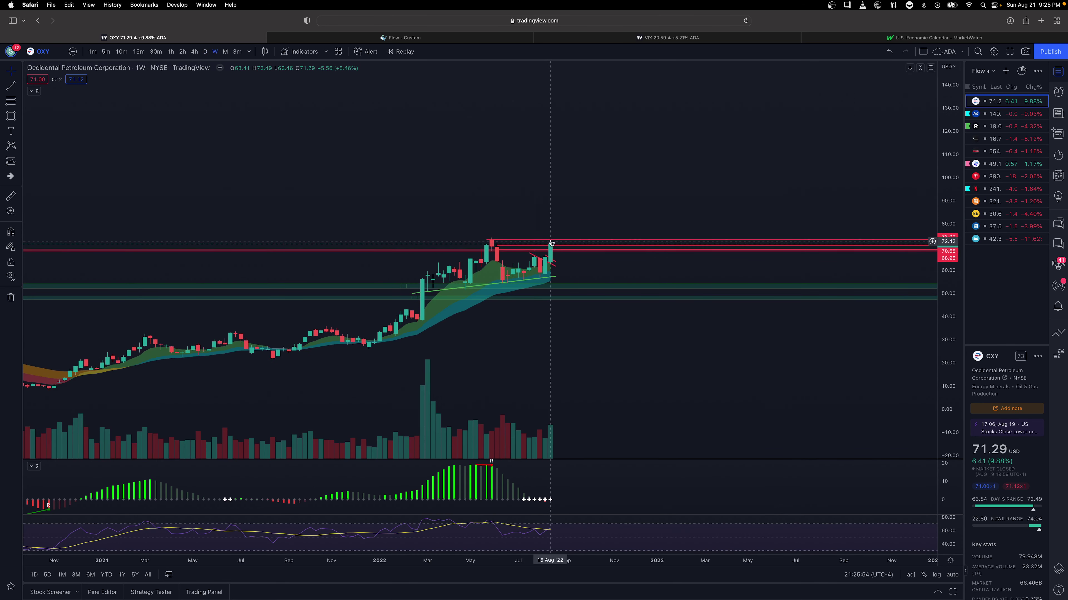
pyautogui.scroll(-5, 590, 176)
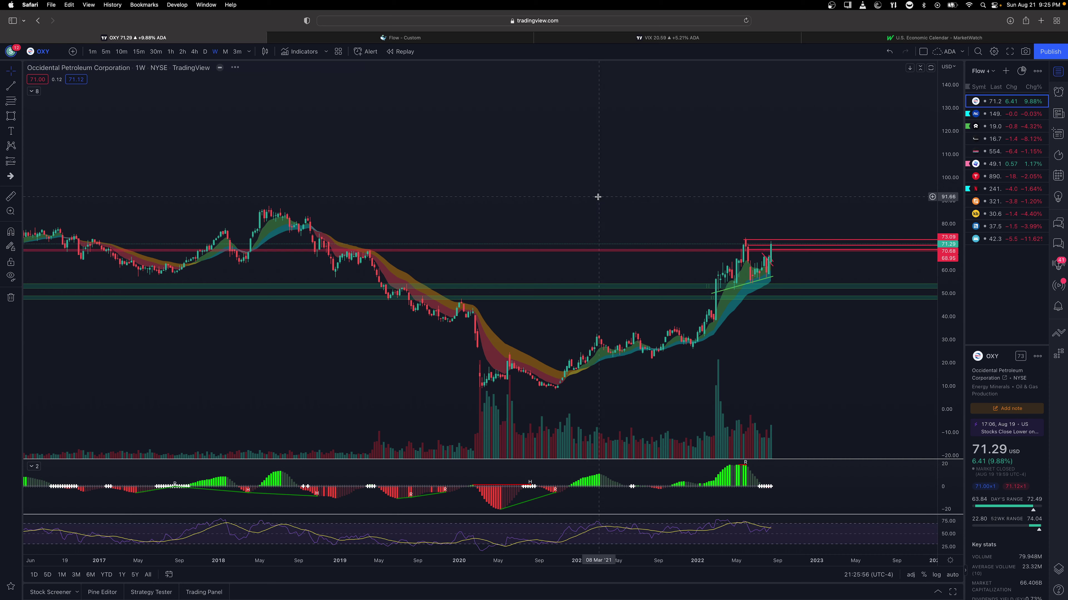
pyautogui.scroll(2, 609, 201)
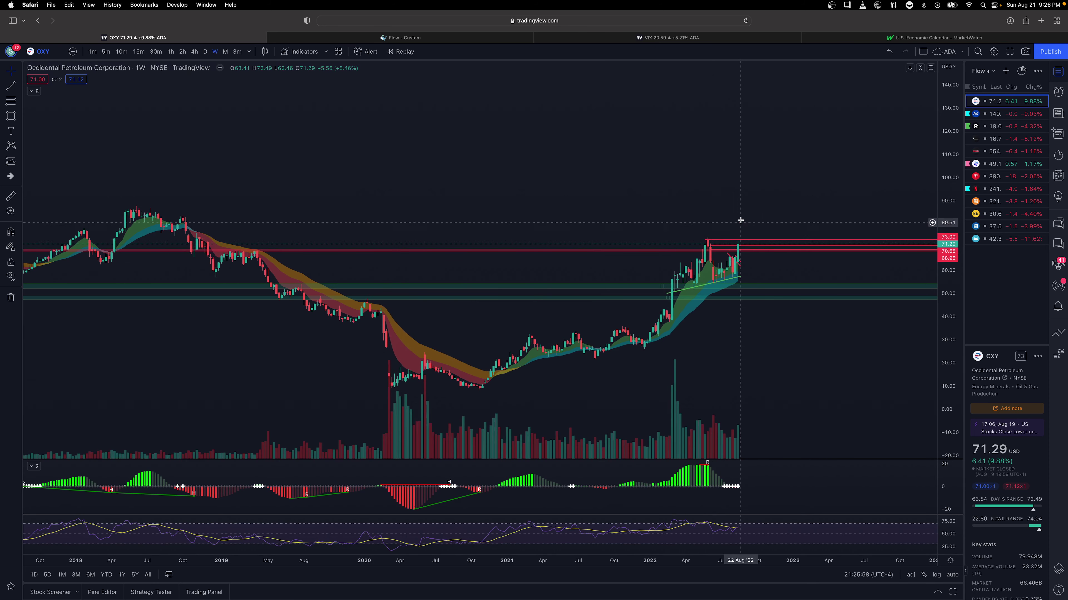
pyautogui.scroll(-10, 738, 208)
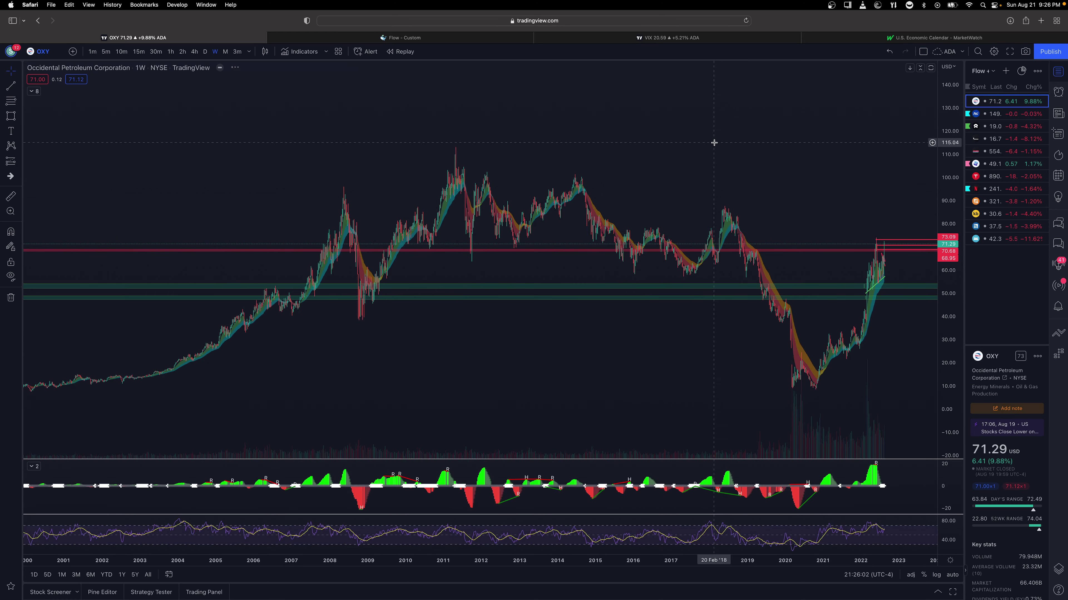
pyautogui.scroll(5, 714, 146)
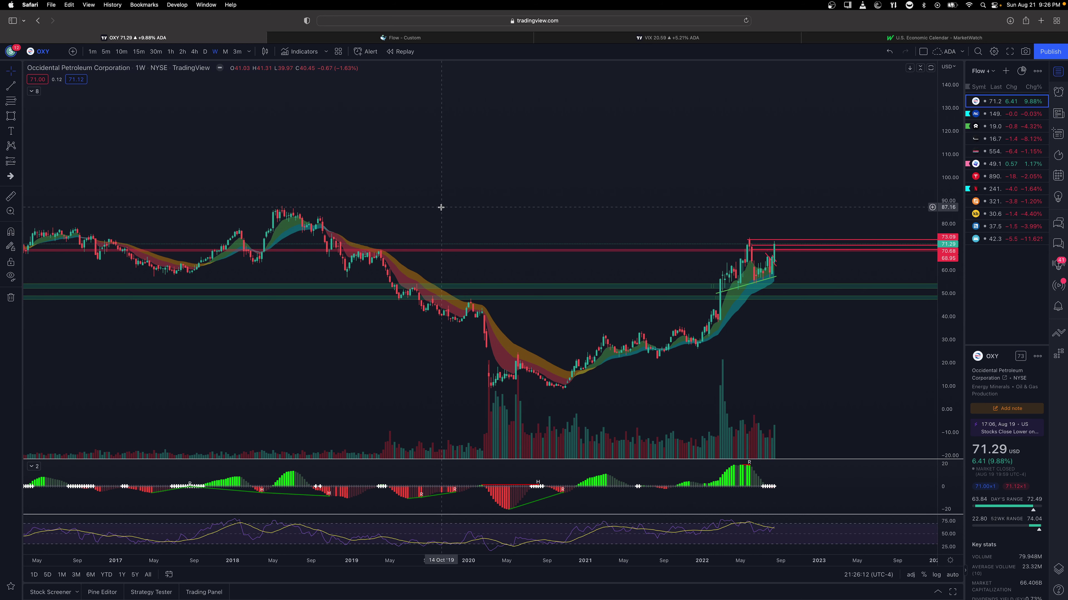
pyautogui.scroll(3, 439, 214)
# Step: In the options flow, replace the PG ticker filter with OXY
pyautogui.click(335, 38)
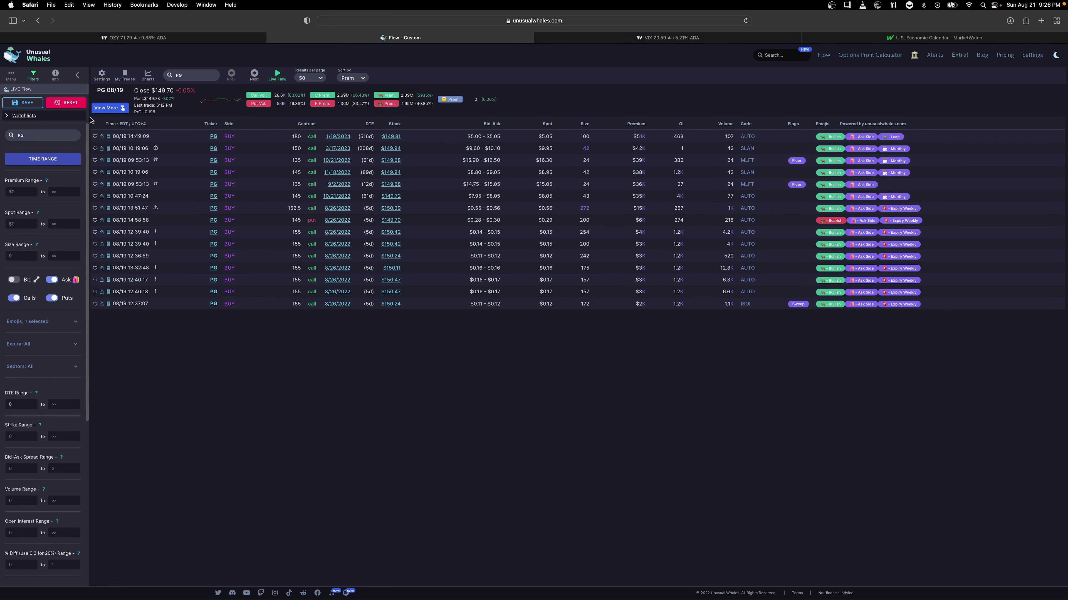
pyautogui.doubleClick(182, 77)
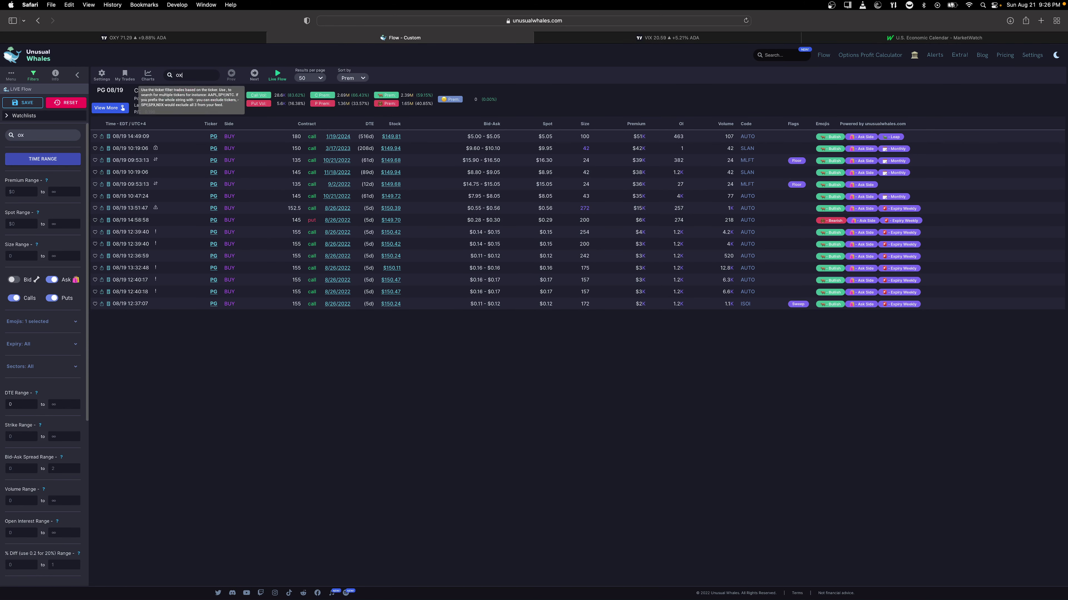
pyautogui.write('oxy')
pyautogui.press('Return')
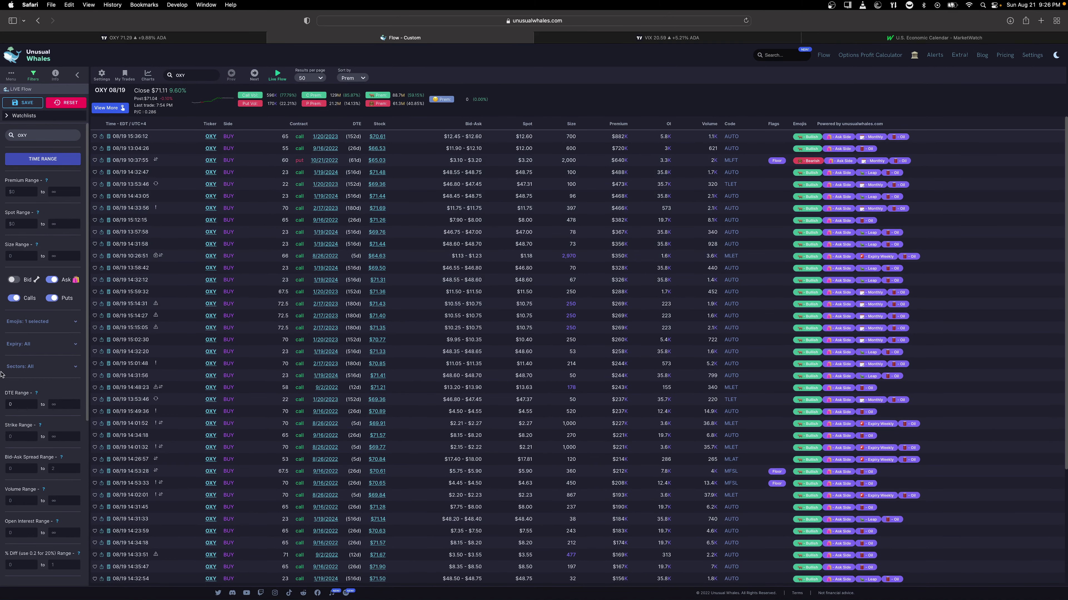
pyautogui.scroll(-6, 2, 374)
pyautogui.scroll(1, 2, 374)
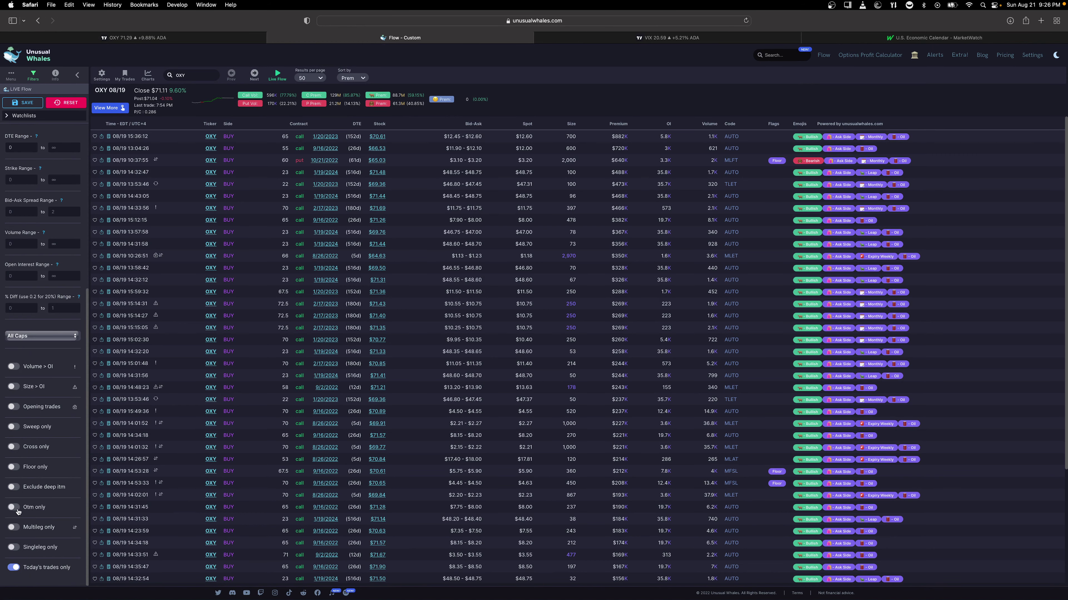
# Step: Show only out-of-the-money OXY trades, review them, then select the ticker box to change it
pyautogui.click(18, 510)
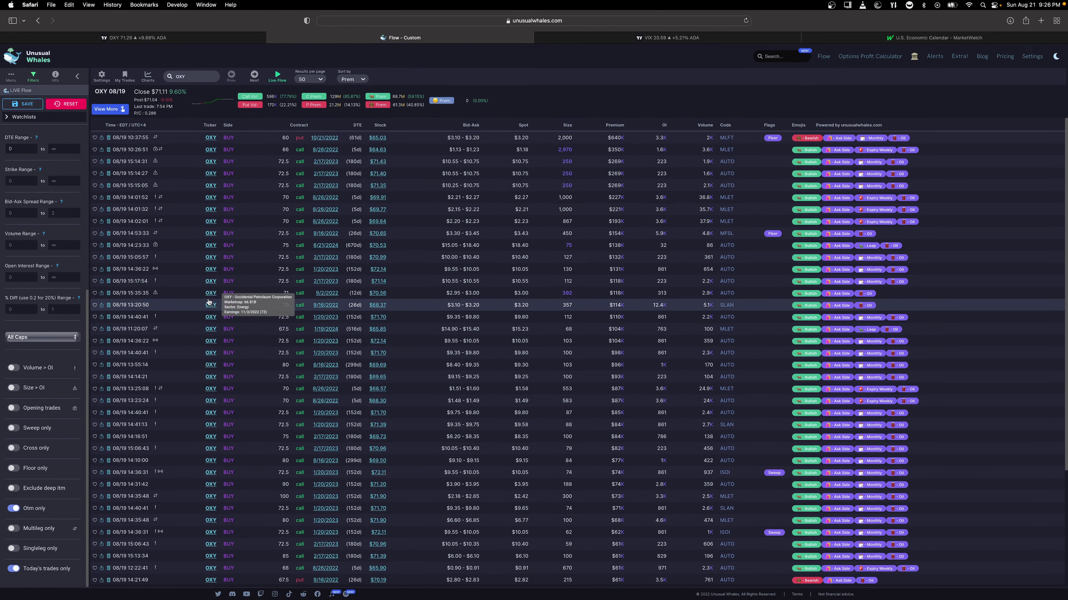
pyautogui.scroll(-3, 207, 302)
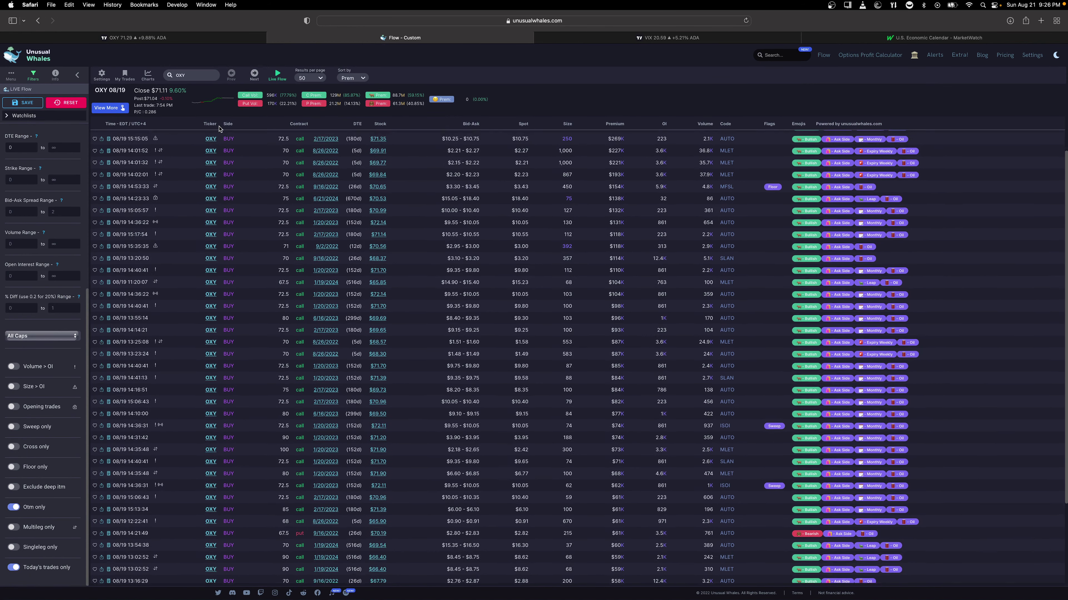
pyautogui.scroll(3, 208, 143)
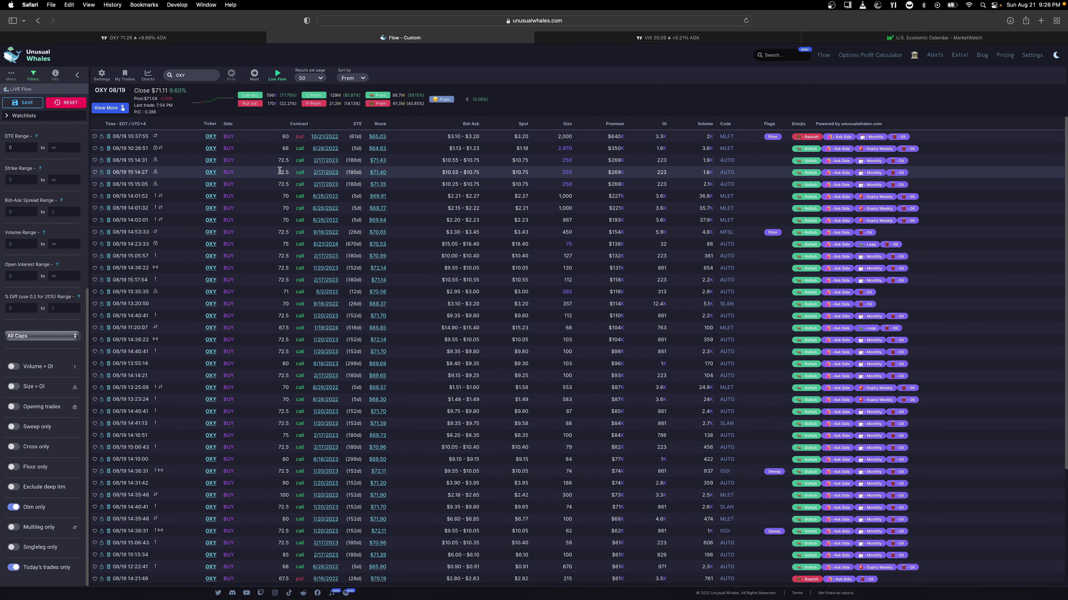
pyautogui.scroll(-6, 277, 170)
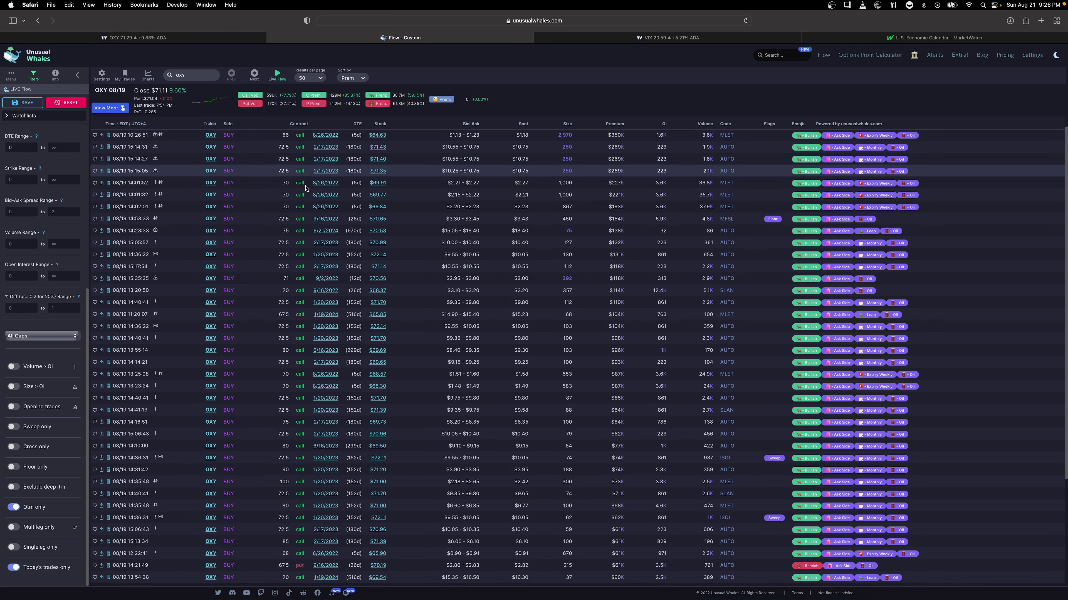
pyautogui.scroll(-3, 364, 293)
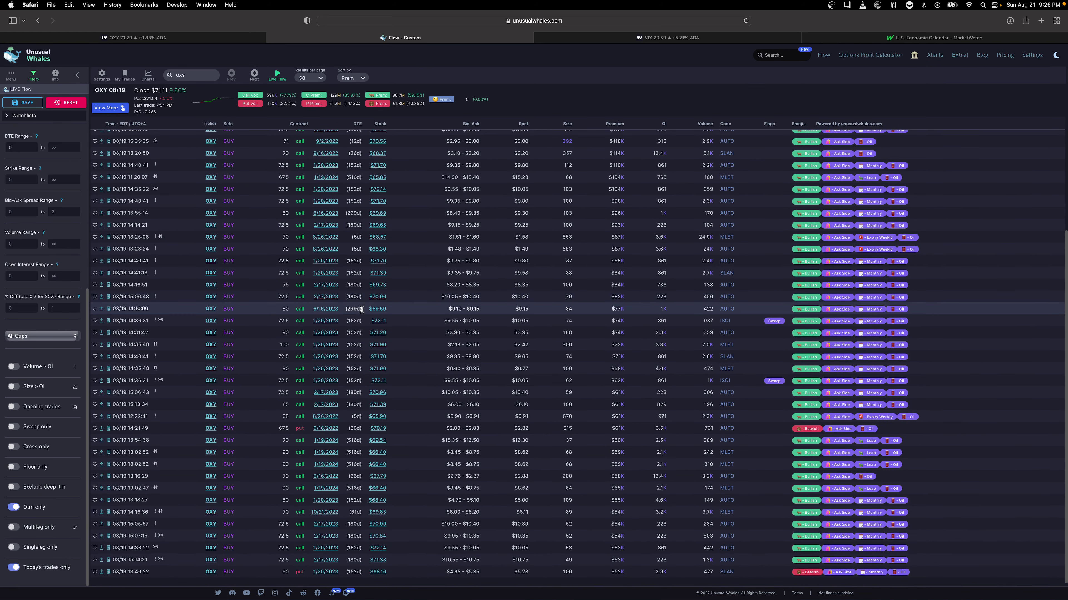
pyautogui.scroll(8, 361, 310)
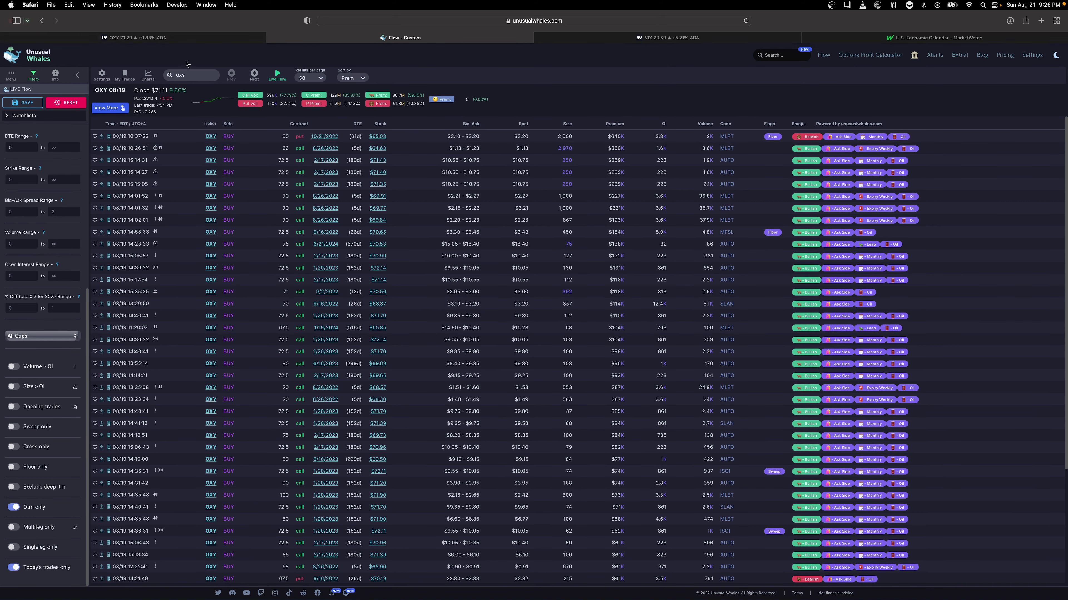
pyautogui.click(193, 76)
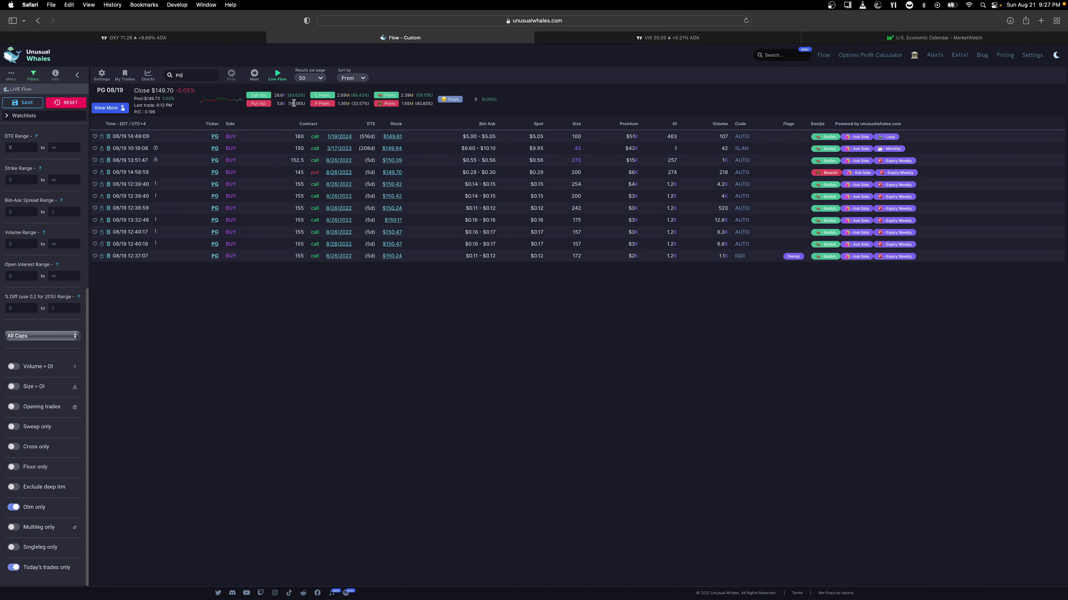
# Step: Load the PG chart, flip between 4-hour and daily candles, and reset the chart view
pyautogui.click(668, 38)
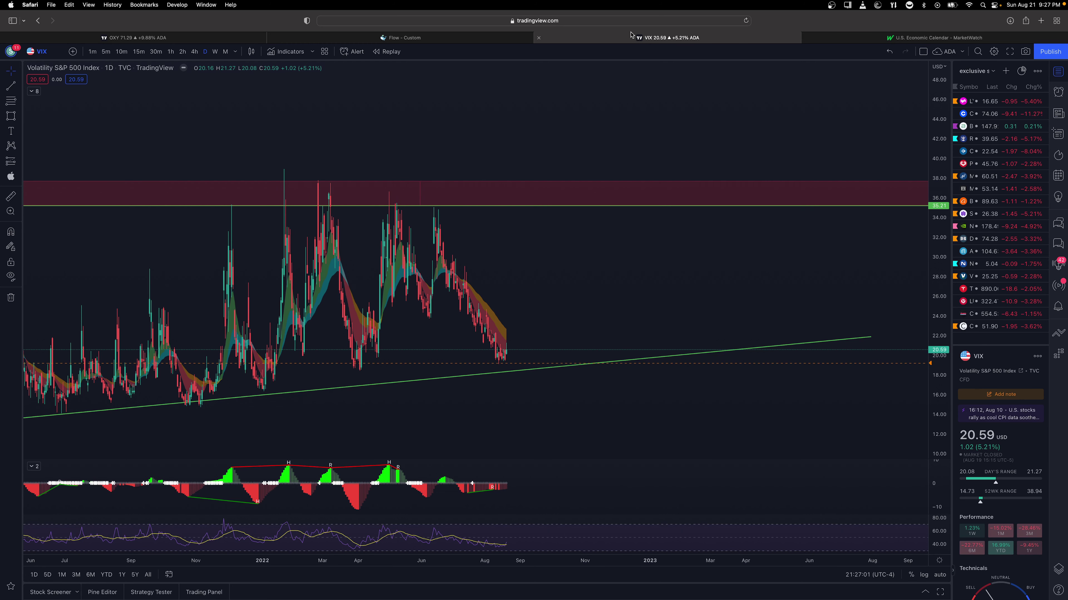
pyautogui.press('Return')
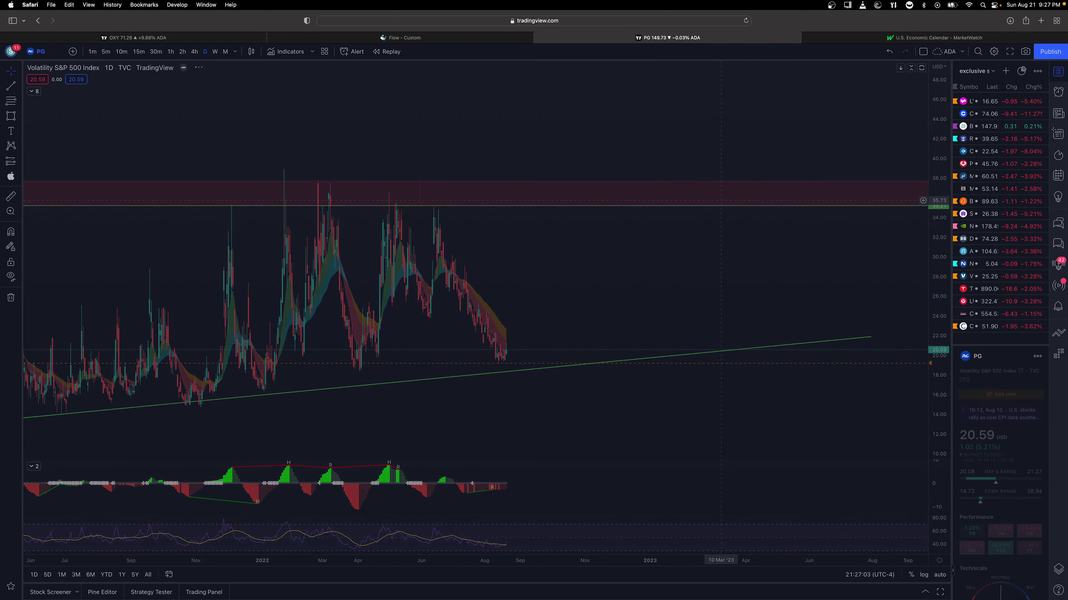
pyautogui.click(194, 51)
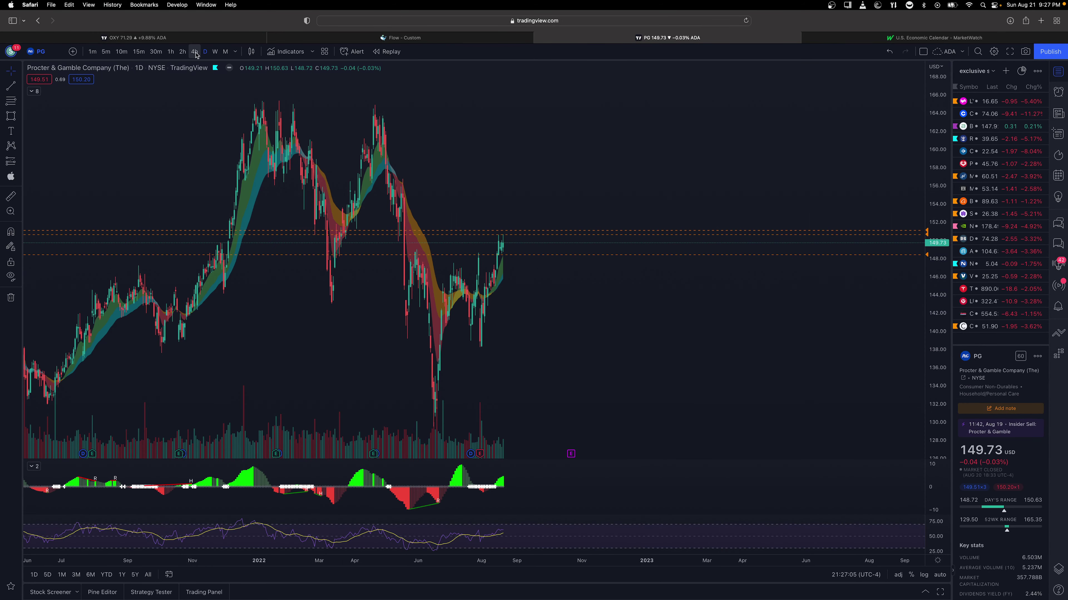
pyautogui.click(205, 51)
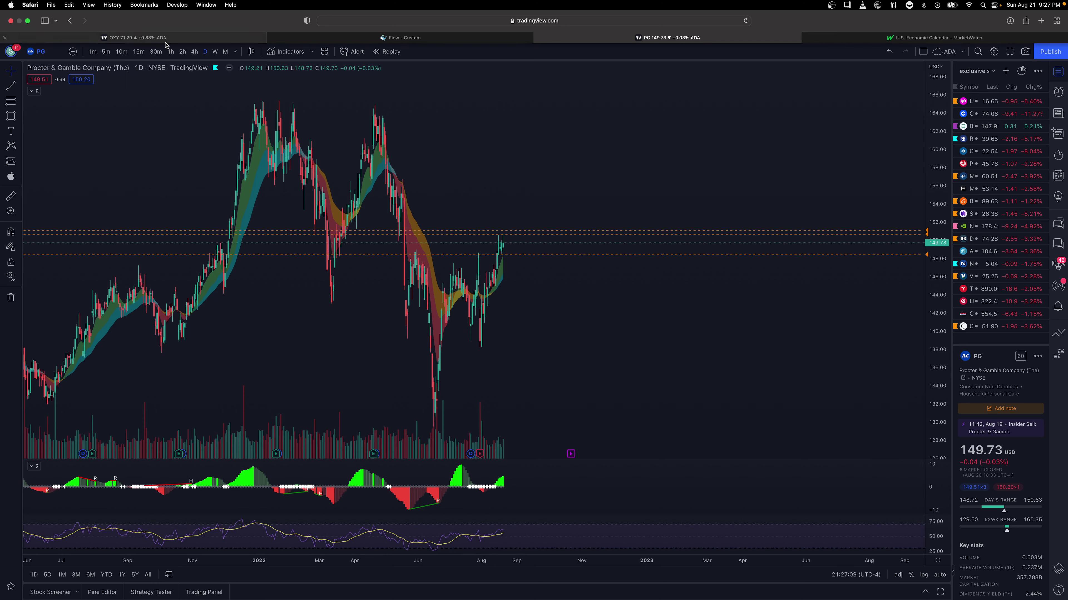
pyautogui.click(194, 51)
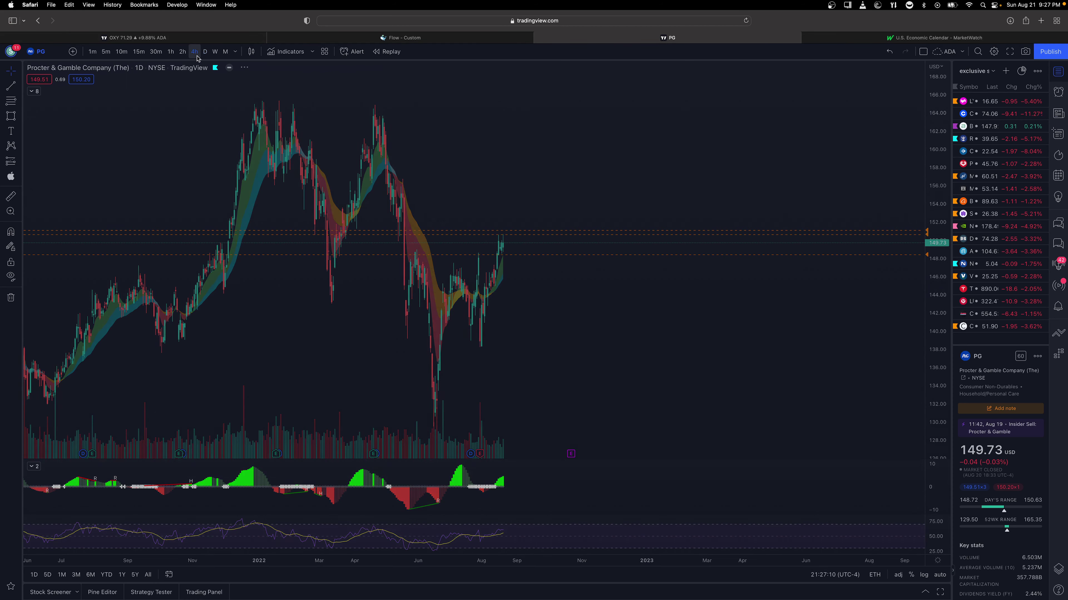
pyautogui.rightClick(427, 162)
pyautogui.click(449, 172)
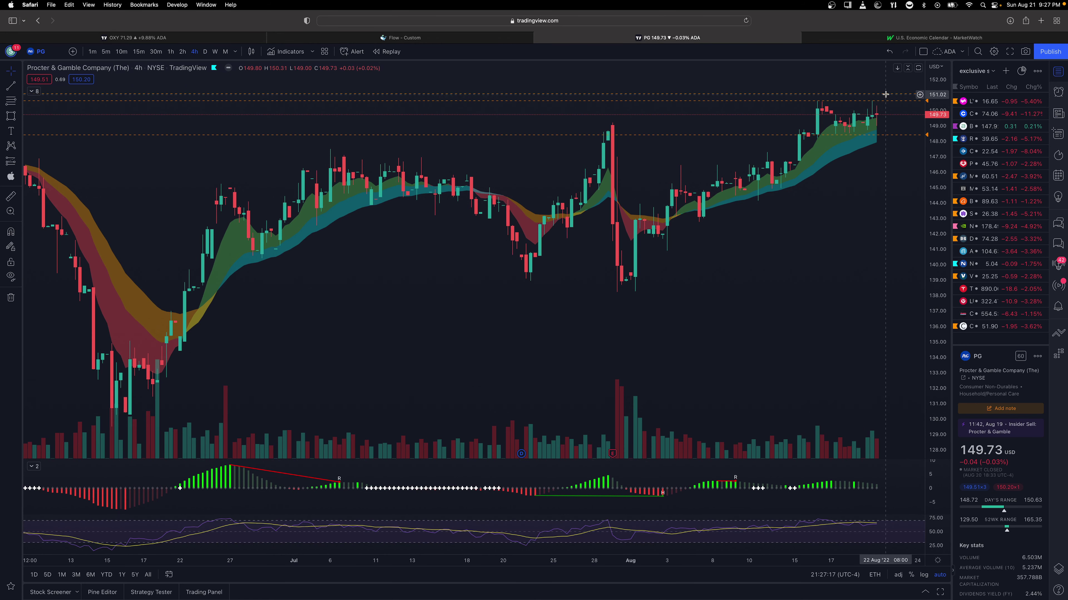
pyautogui.hscroll(5, 885, 94)
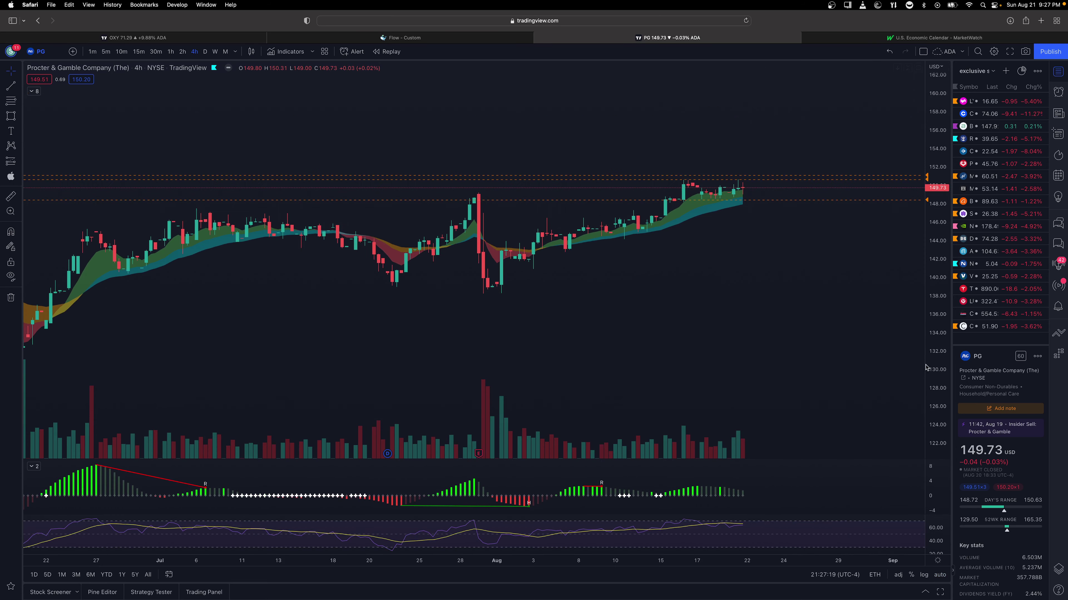
pyautogui.scroll(-5, 758, 255)
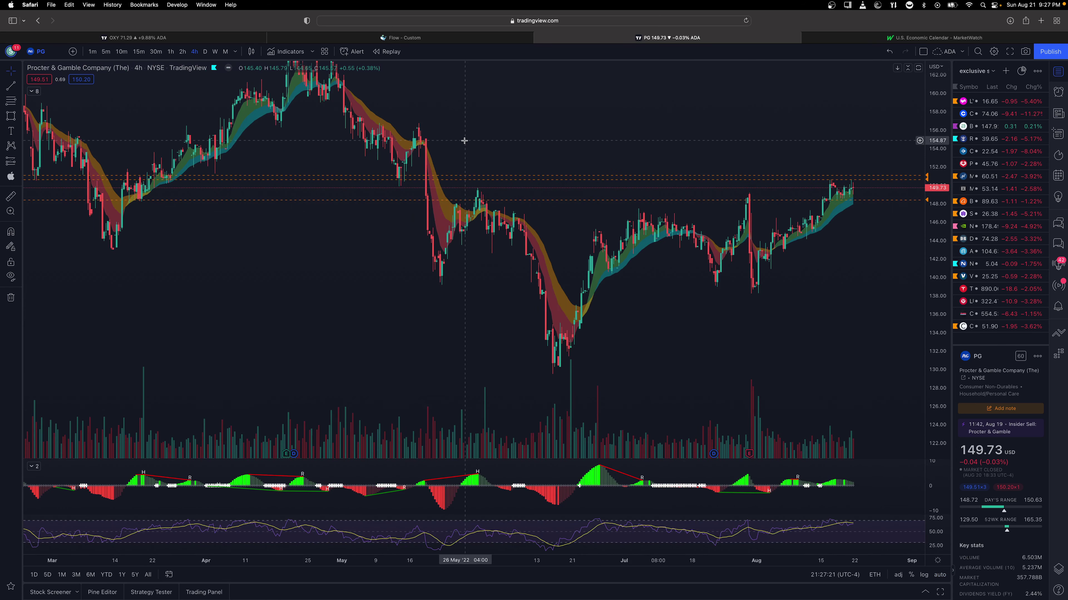
pyautogui.scroll(5, 464, 140)
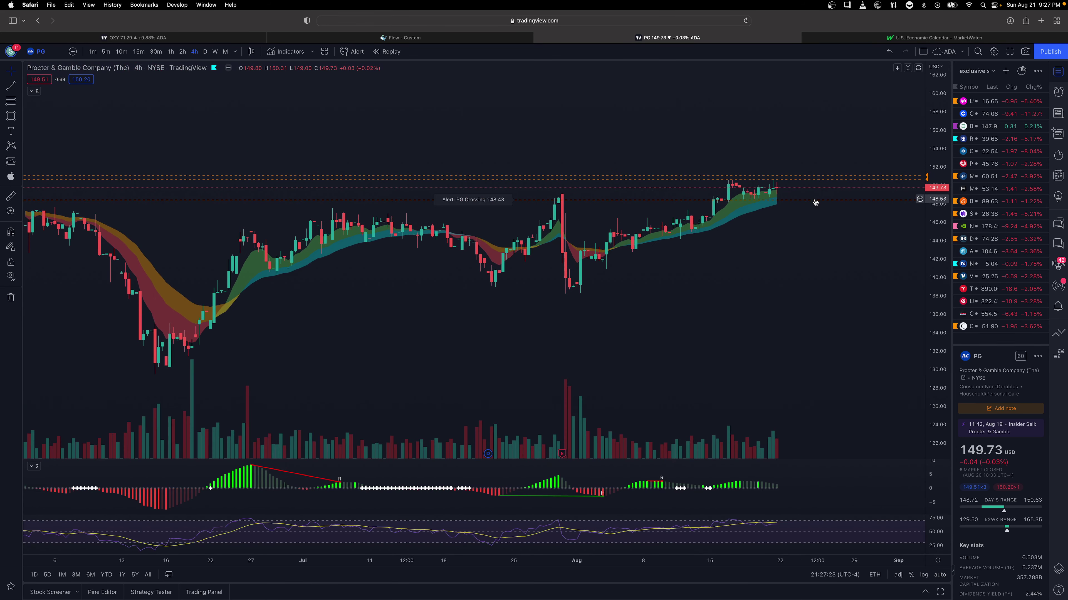
# Step: Drag the PG price alert lower and save it at 148.31
pyautogui.moveTo(813, 202); pyautogui.dragTo(820, 205)
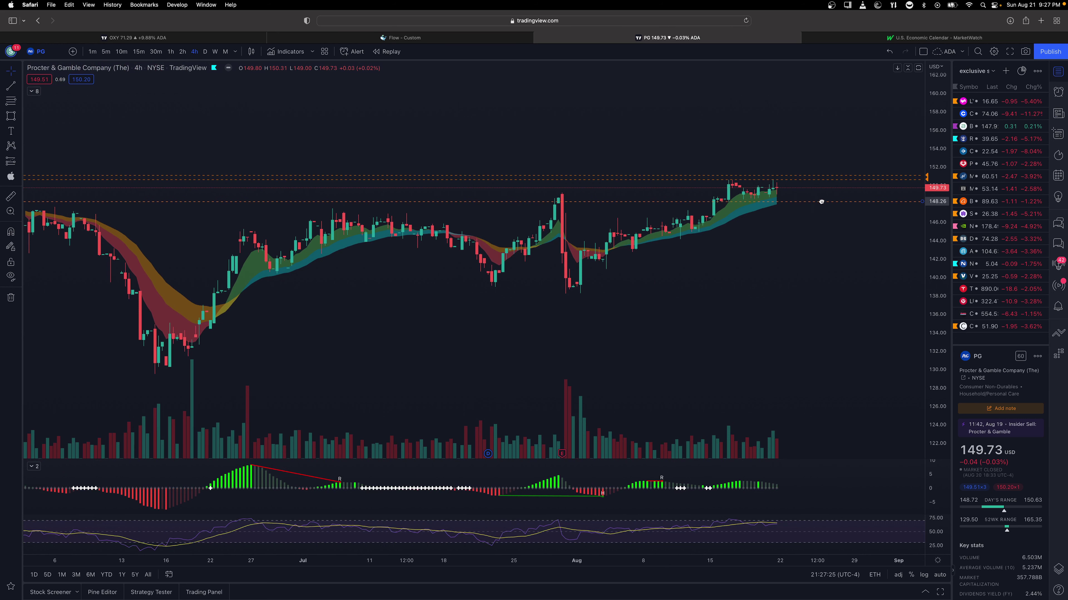
pyautogui.doubleClick(821, 202)
pyautogui.click(598, 490)
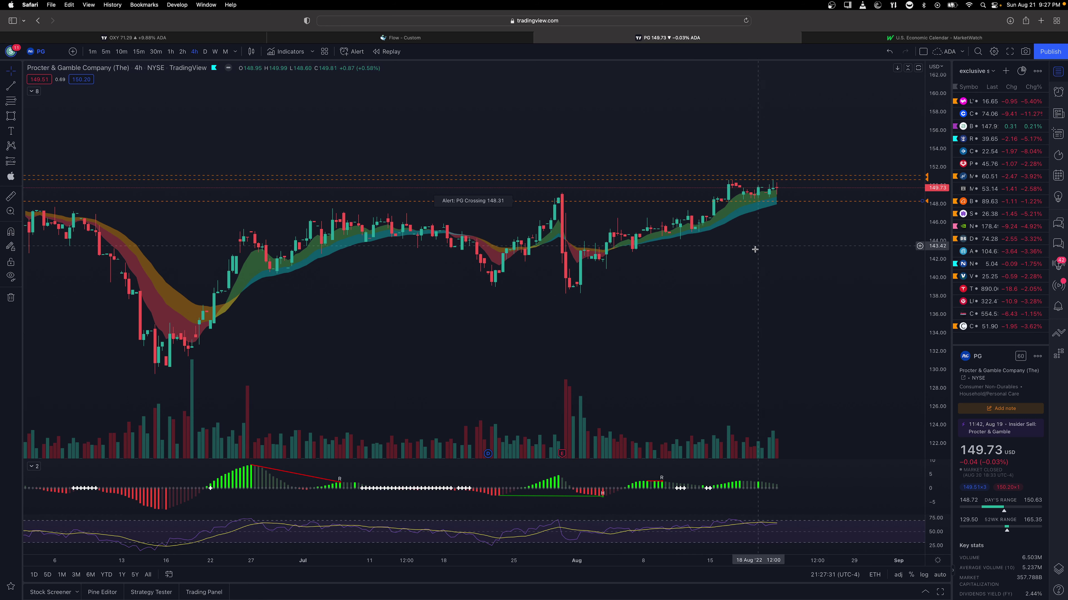
pyautogui.scroll(5, 753, 250)
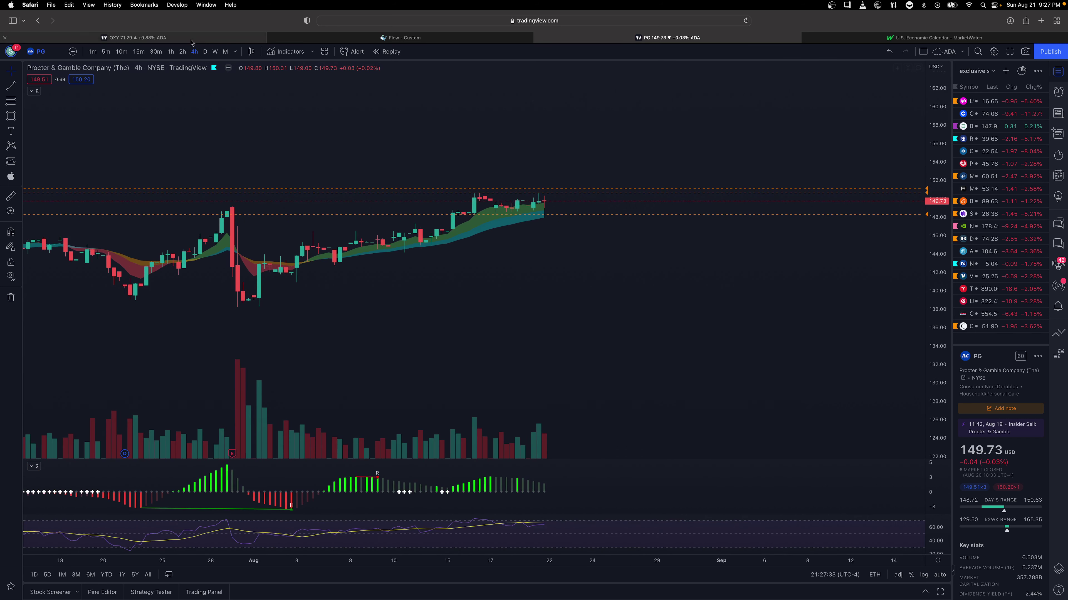
# Step: Put PG on daily candles and collapse the watchlist to widen the chart
pyautogui.click(204, 52)
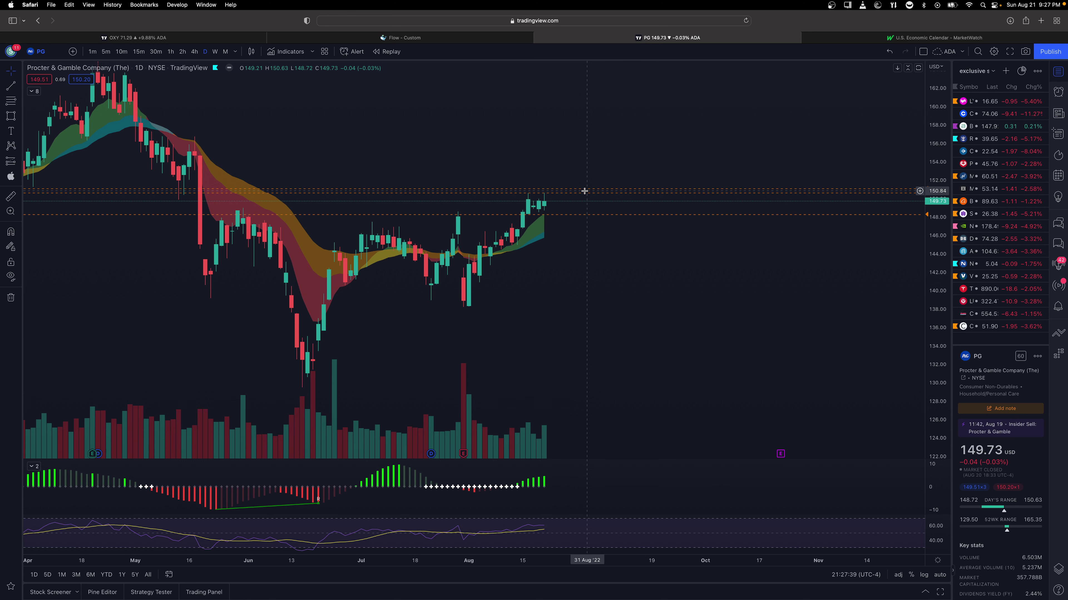
pyautogui.moveTo(603, 160); pyautogui.dragTo(591, 171)
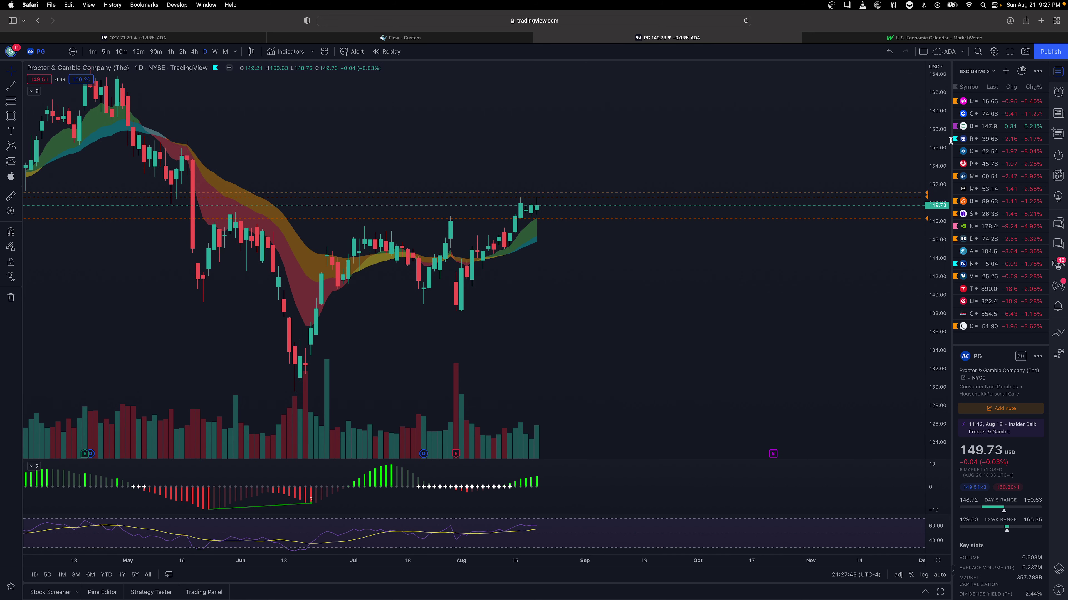
pyautogui.moveTo(951, 141); pyautogui.dragTo(1047, 141)
pyautogui.scroll(-5, 750, 138)
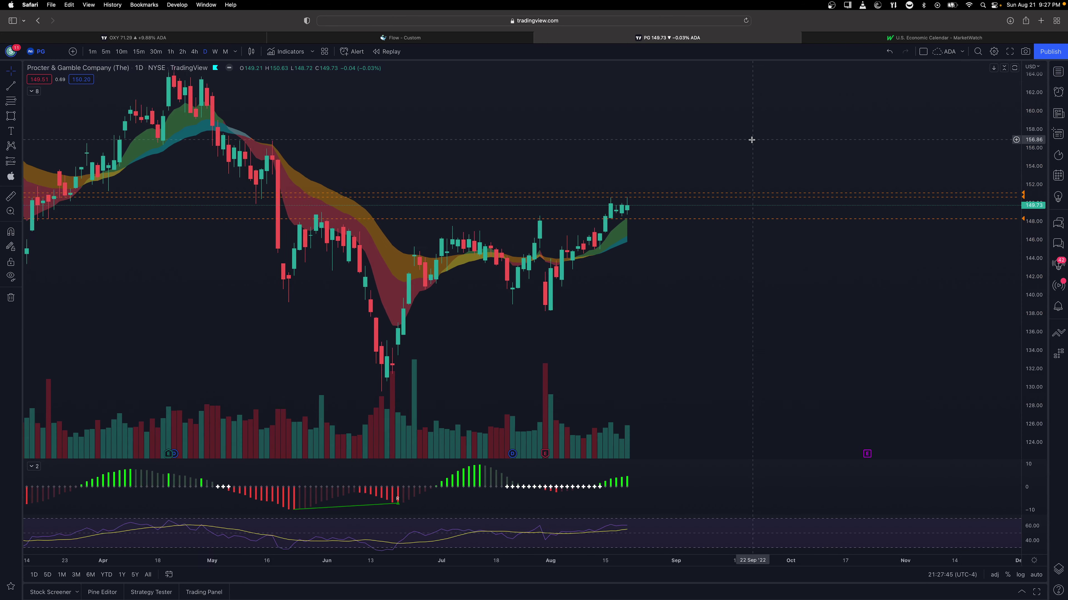
# Step: Load LCID and aim the yellow arrow at the latest volume bar
pyautogui.write('LCID')
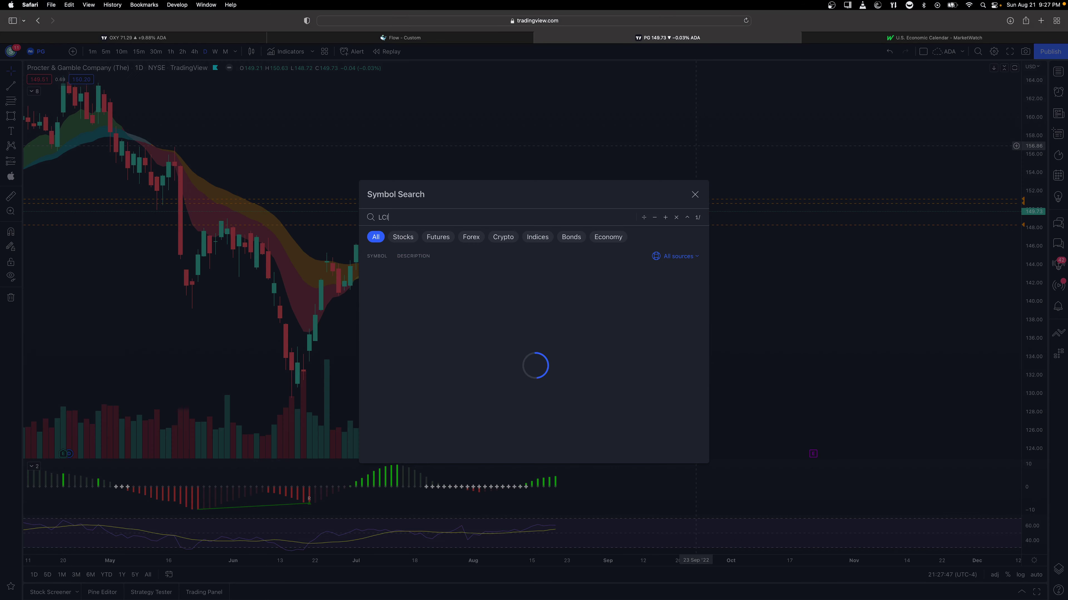
pyautogui.press('Return')
pyautogui.scroll(-5, 677, 173)
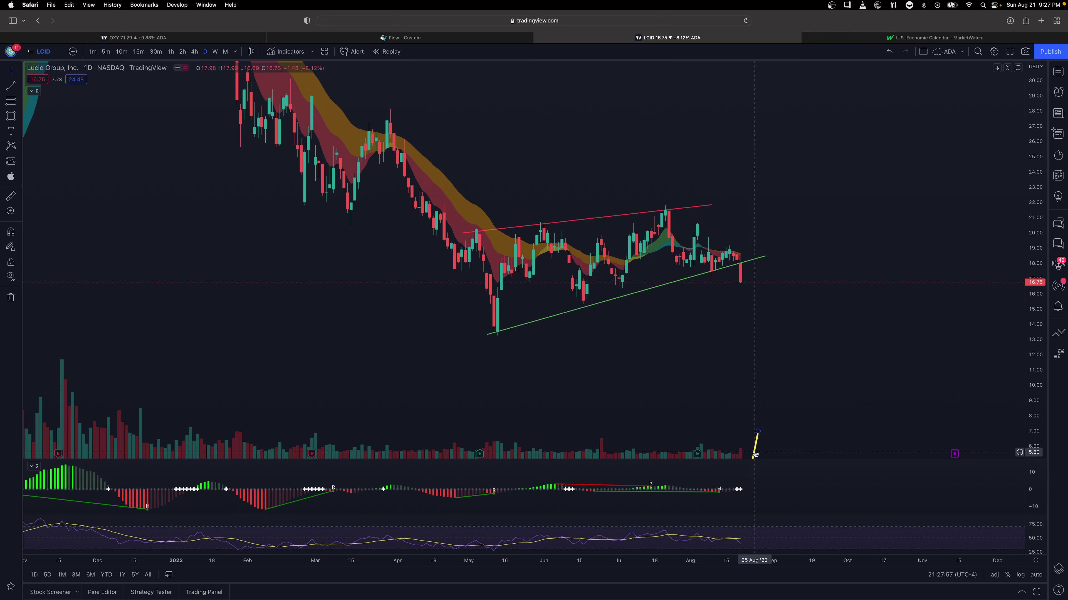
pyautogui.moveTo(755, 450); pyautogui.dragTo(740, 449)
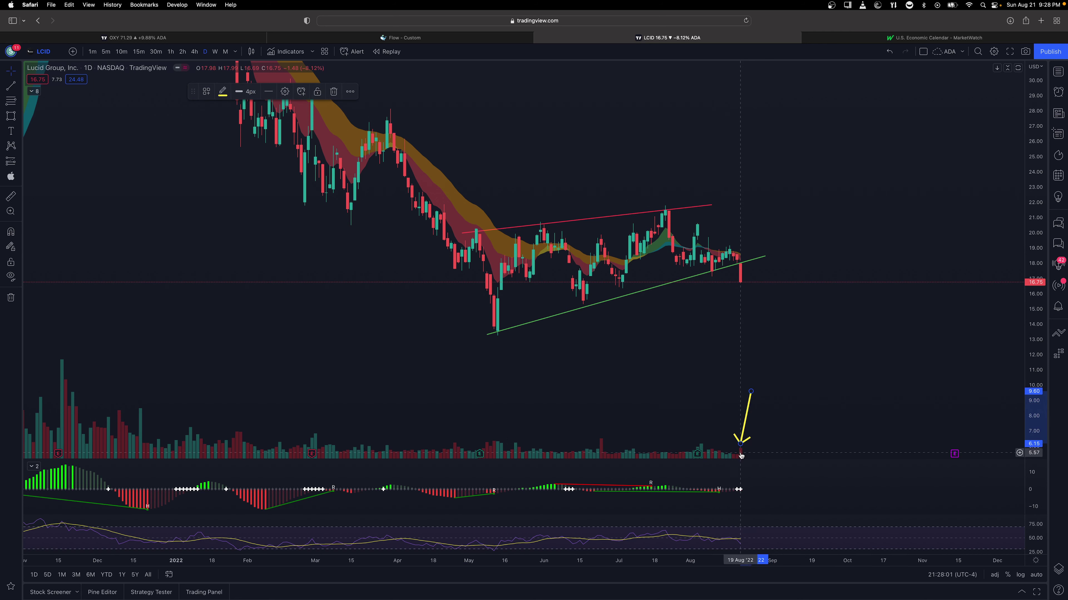
pyautogui.click(724, 278)
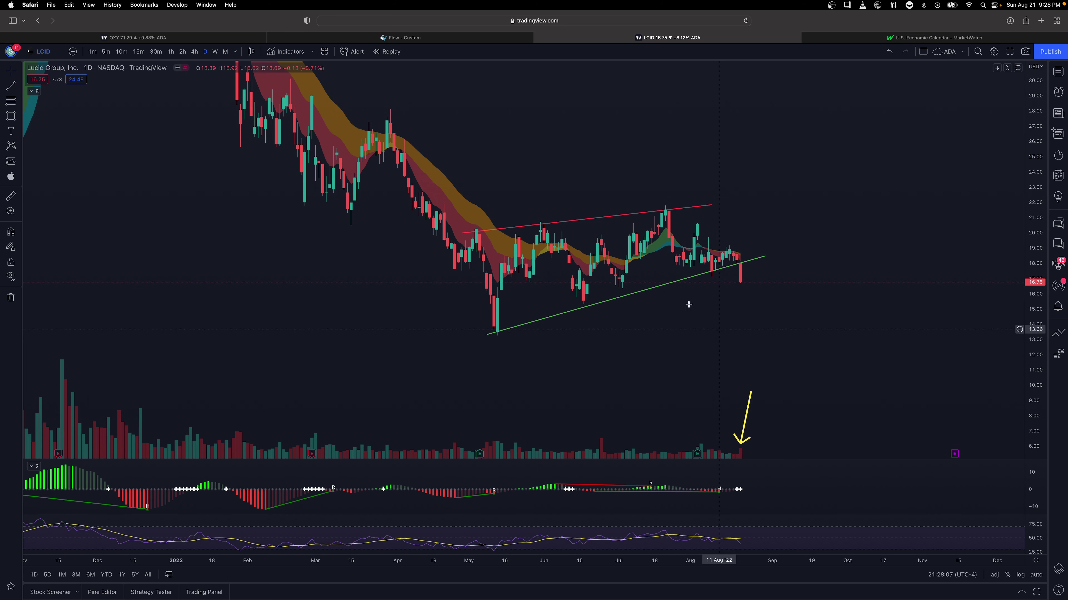
# Step: Check LCID weekly then daily candles, and hide the volume profile in the indicator legend
pyautogui.click(215, 52)
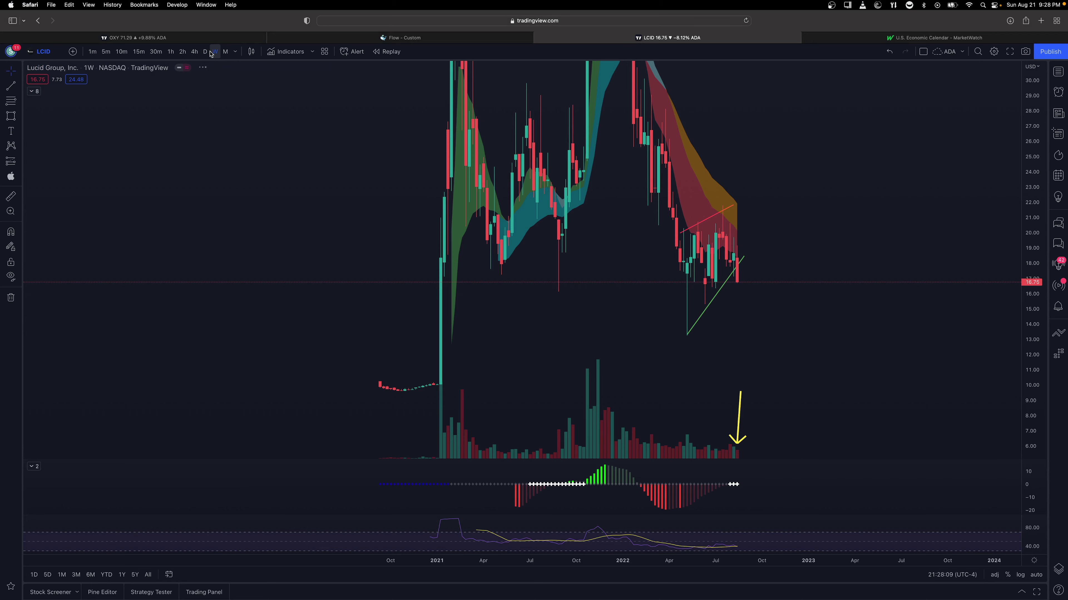
pyautogui.scroll(2, 715, 326)
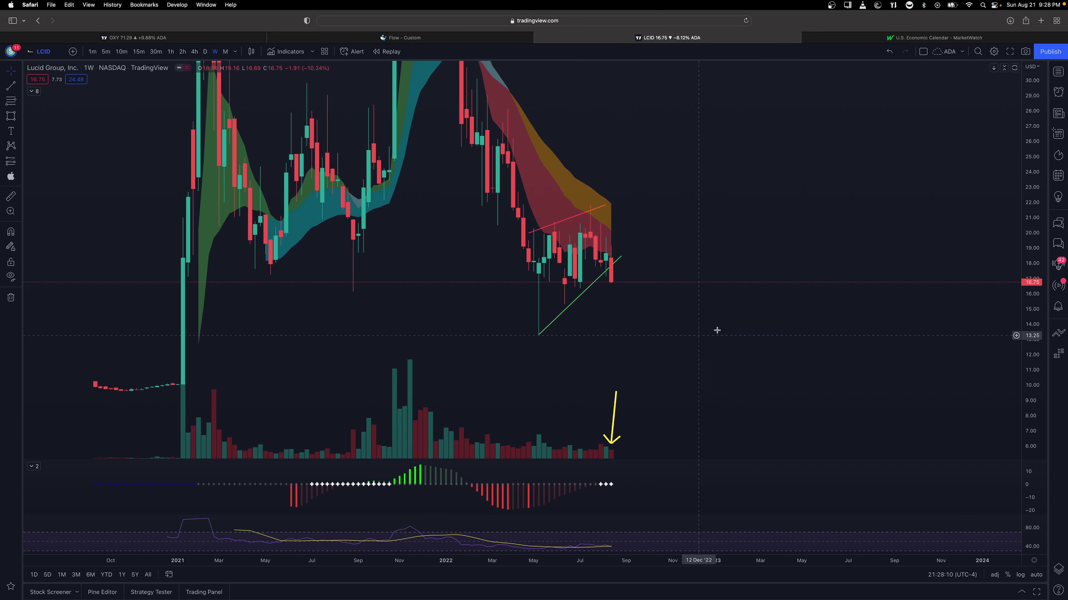
pyautogui.click(33, 91)
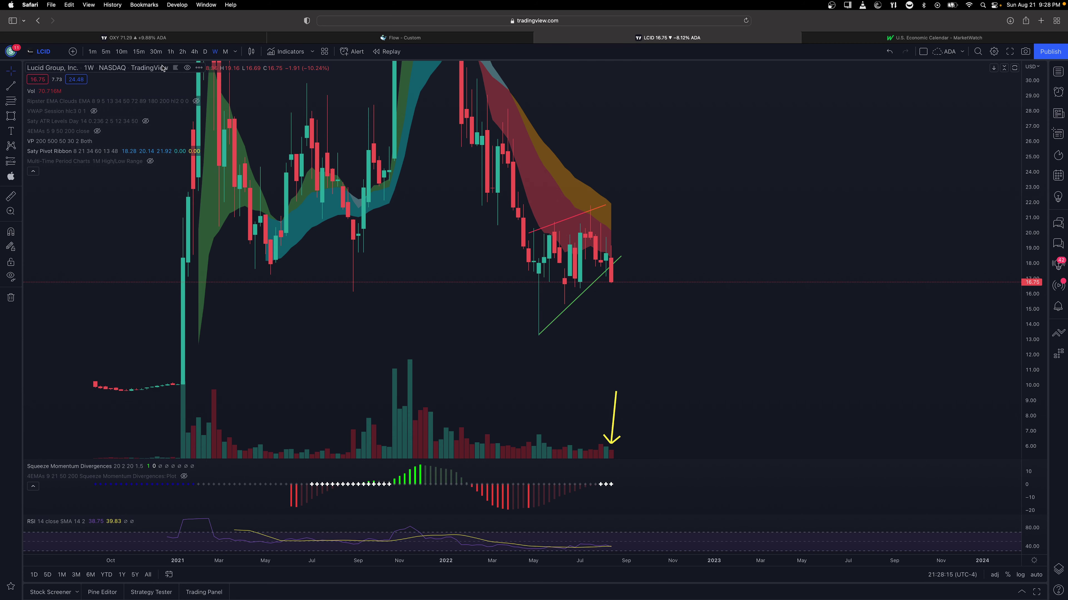
pyautogui.click(204, 51)
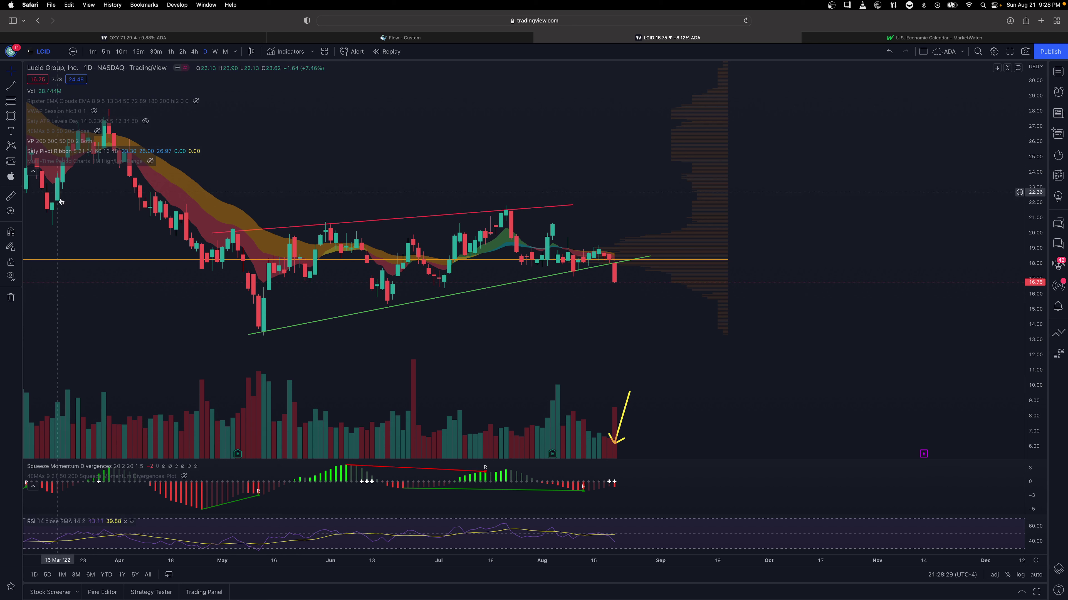
pyautogui.click(98, 142)
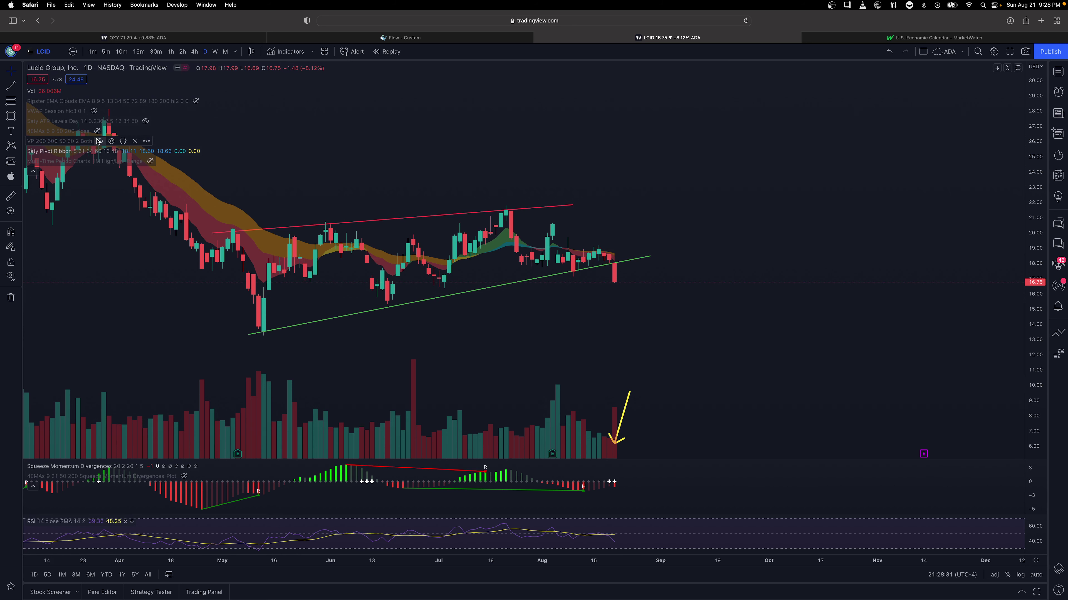
pyautogui.click(33, 171)
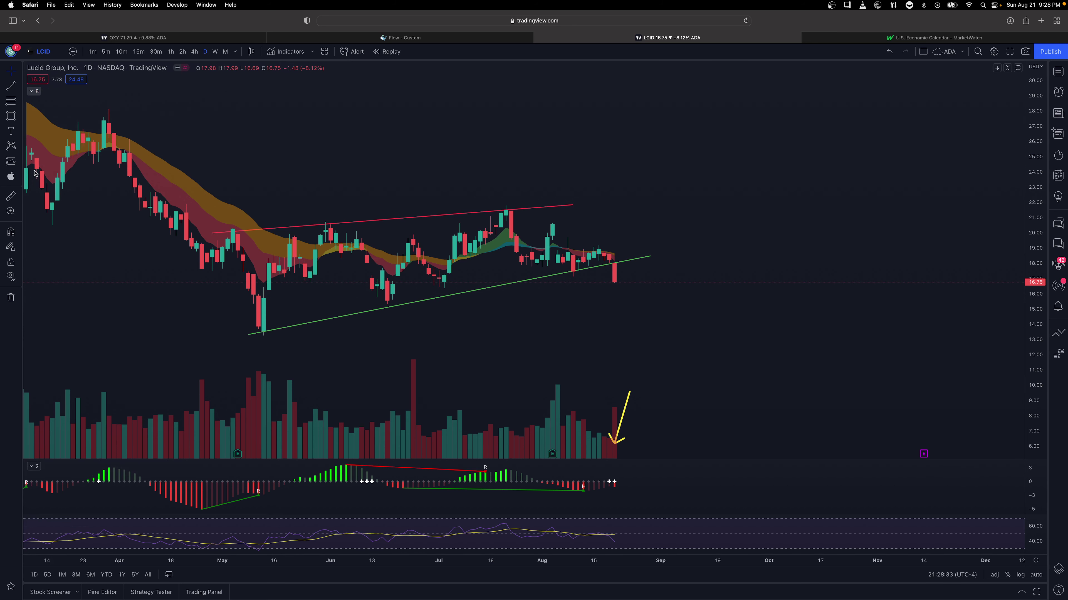
pyautogui.moveTo(484, 144); pyautogui.dragTo(454, 144)
pyautogui.scroll(-5, 454, 144)
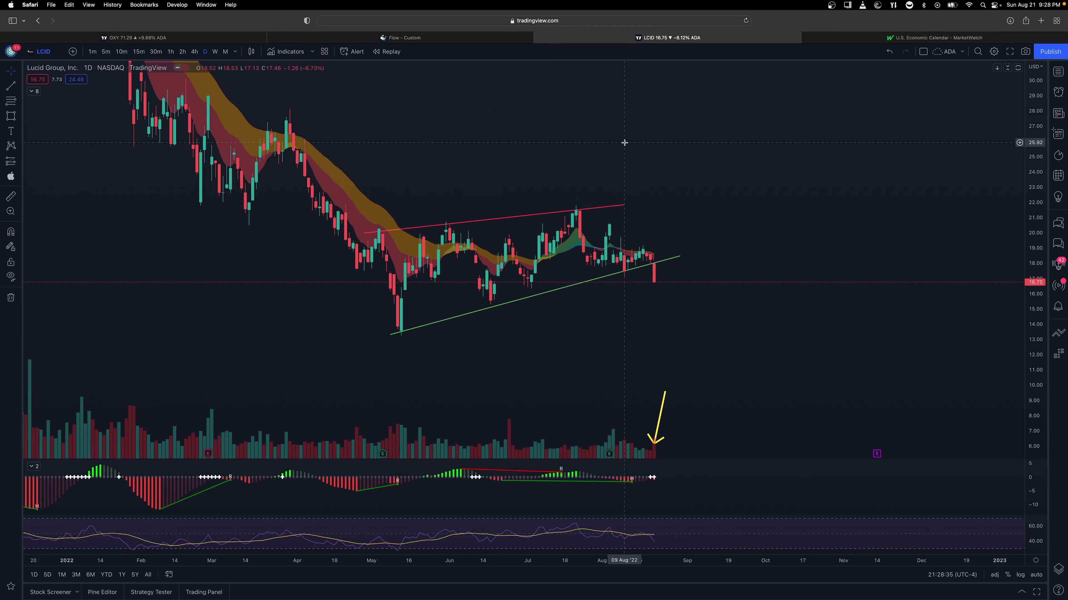
# Step: Load NIO and zoom out so the daily chart reaches back to late 2021
pyautogui.write('NIO')
pyautogui.press('Return')
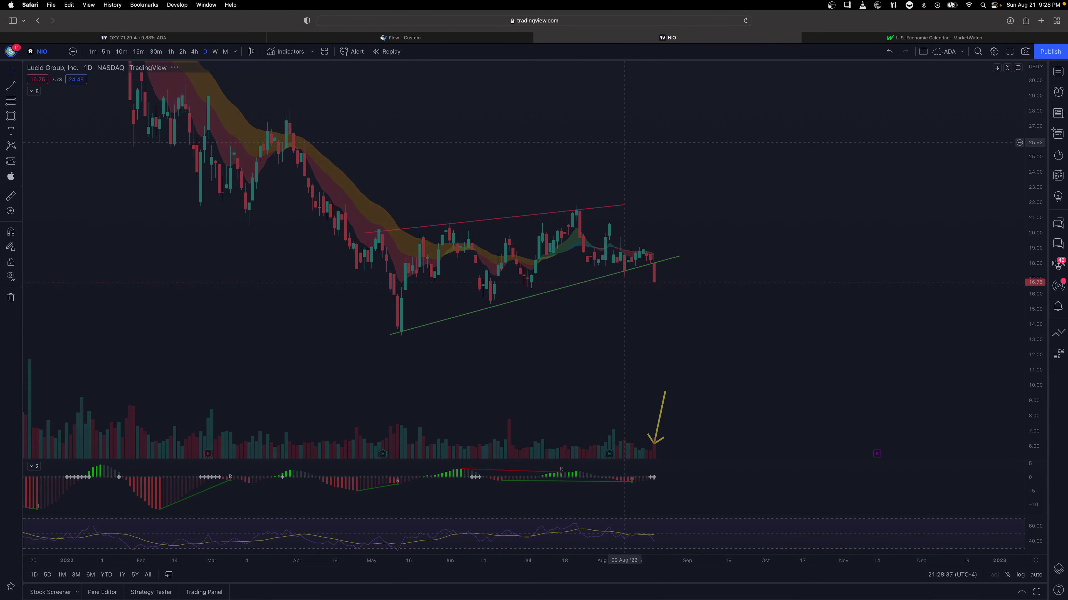
pyautogui.scroll(5, 621, 175)
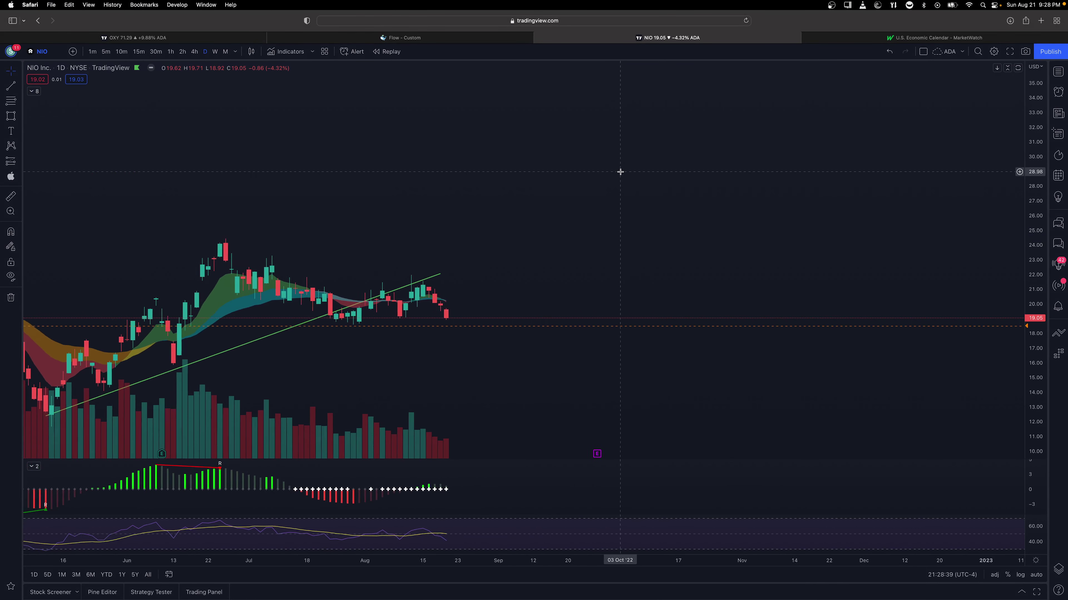
pyautogui.moveTo(624, 184); pyautogui.dragTo(659, 179)
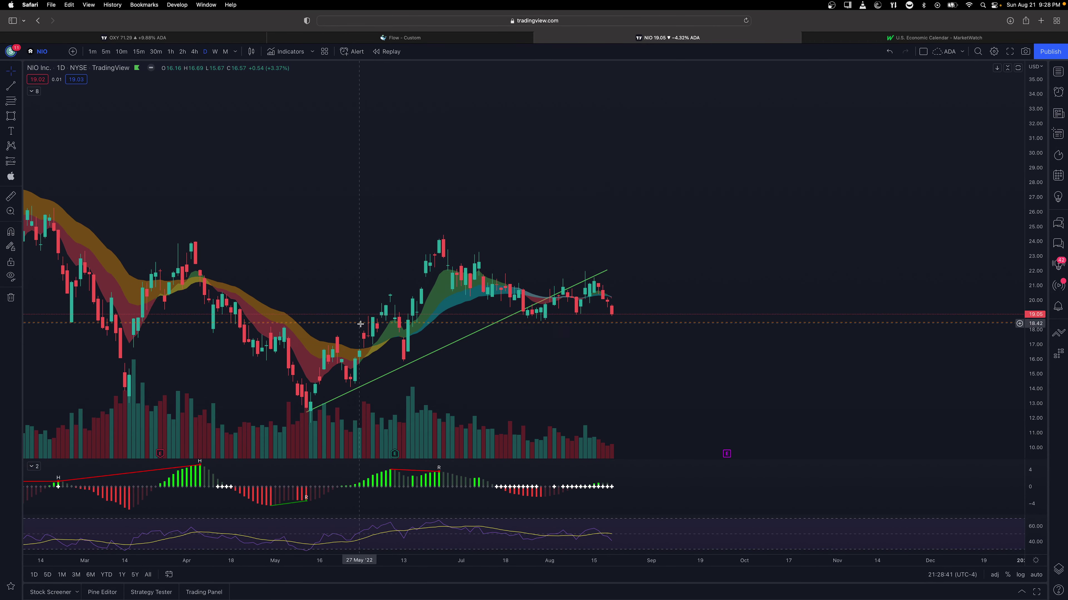
pyautogui.scroll(-5, 528, 206)
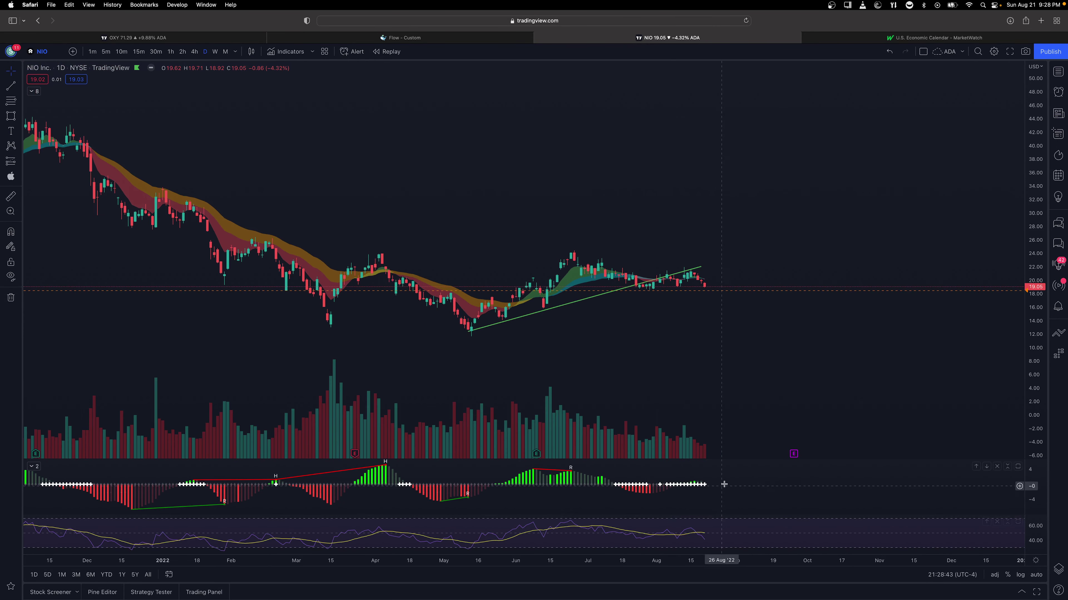
pyautogui.scroll(-1, 696, 309)
pyautogui.scroll(-1, 696, 310)
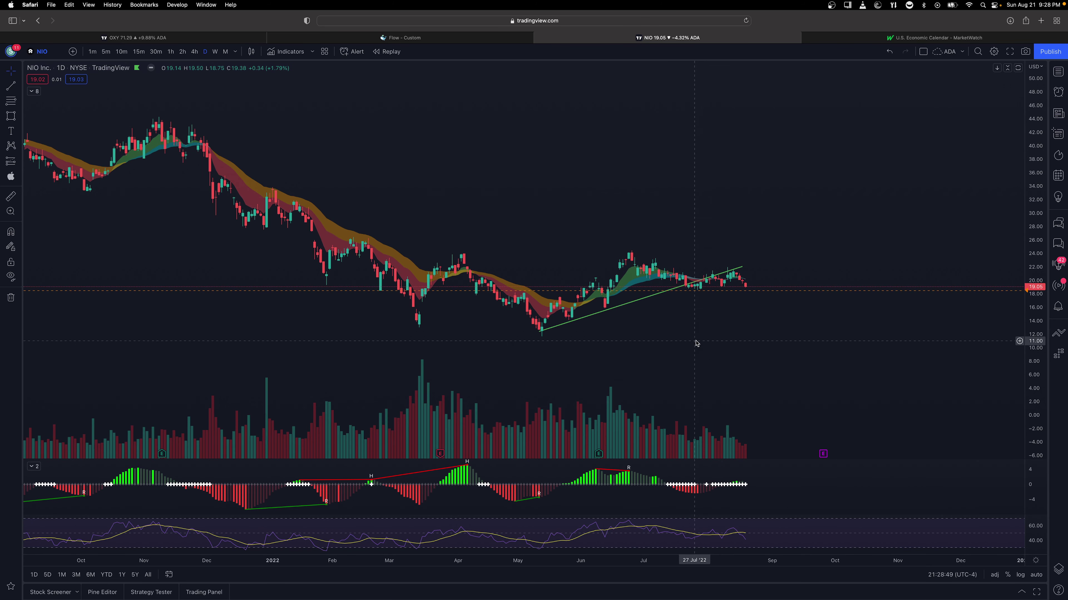
# Step: Draw a trend line under the July–August bars and adjust the long trend line's left anchor
pyautogui.click(12, 89)
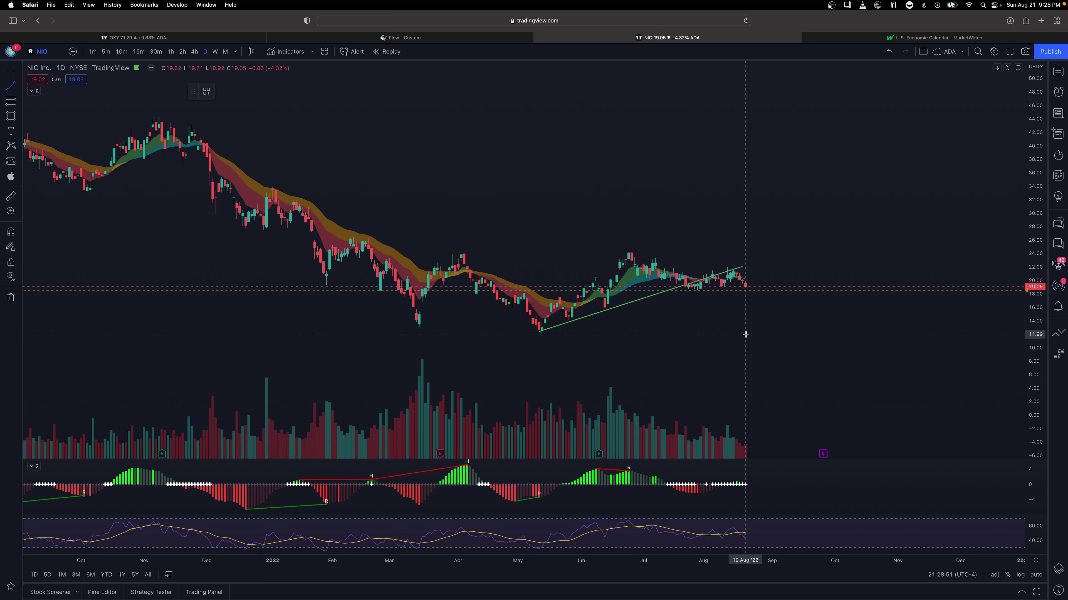
pyautogui.click(689, 294)
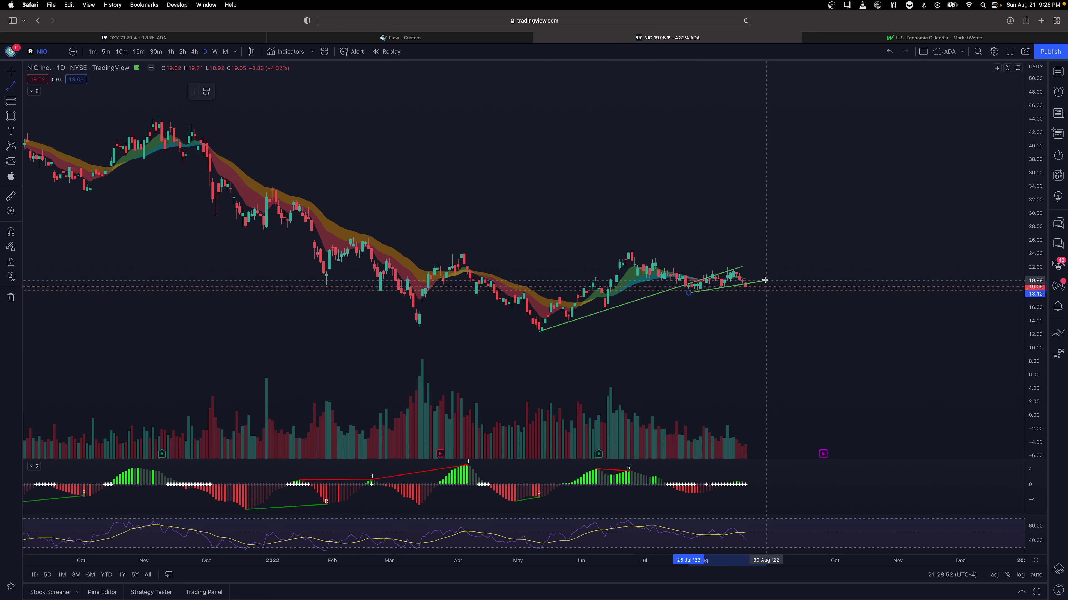
pyautogui.click(763, 279)
pyautogui.moveTo(689, 298)
pyautogui.mouseDown()
pyautogui.moveTo(674, 297)
pyautogui.moveTo(759, 279)
pyautogui.moveTo(736, 268)
pyautogui.mouseUp()
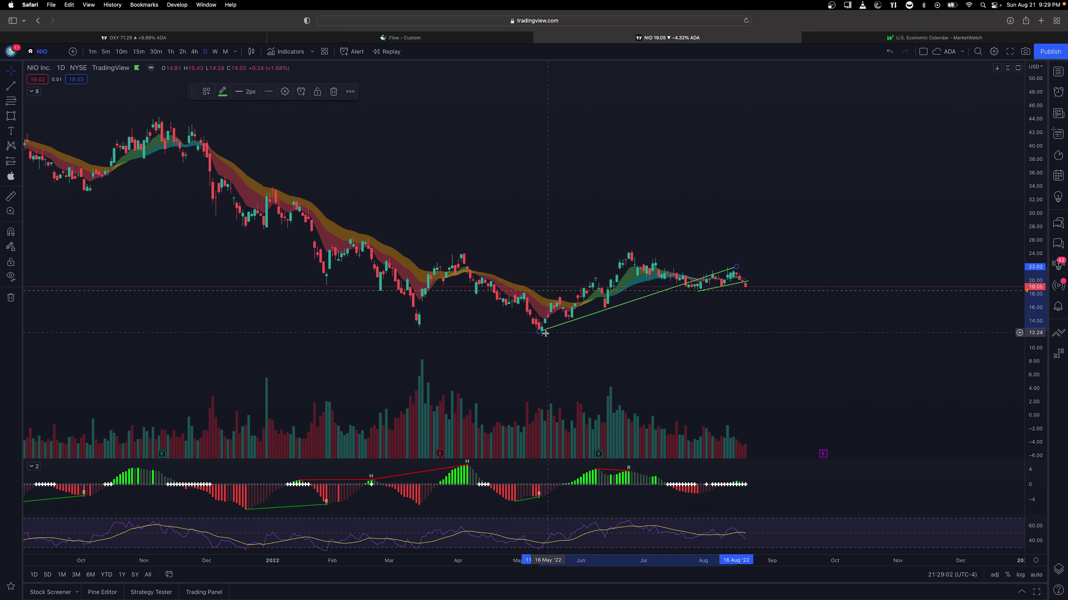
pyautogui.moveTo(537, 334)
pyautogui.mouseDown()
pyautogui.moveTo(603, 310)
pyautogui.moveTo(537, 331)
pyautogui.mouseUp()
pyautogui.click(795, 317)
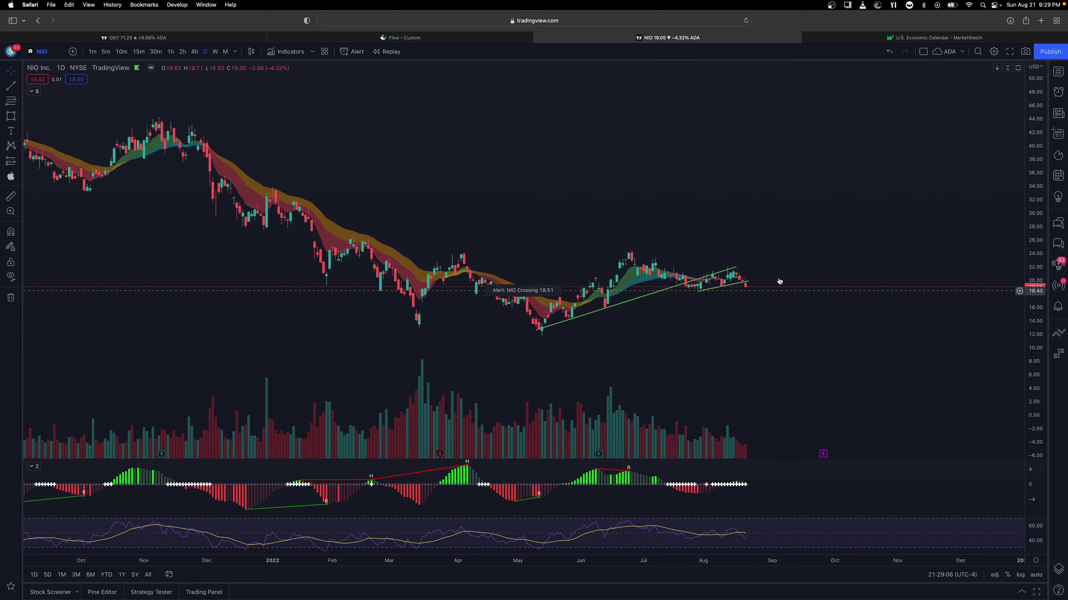
pyautogui.click(292, 38)
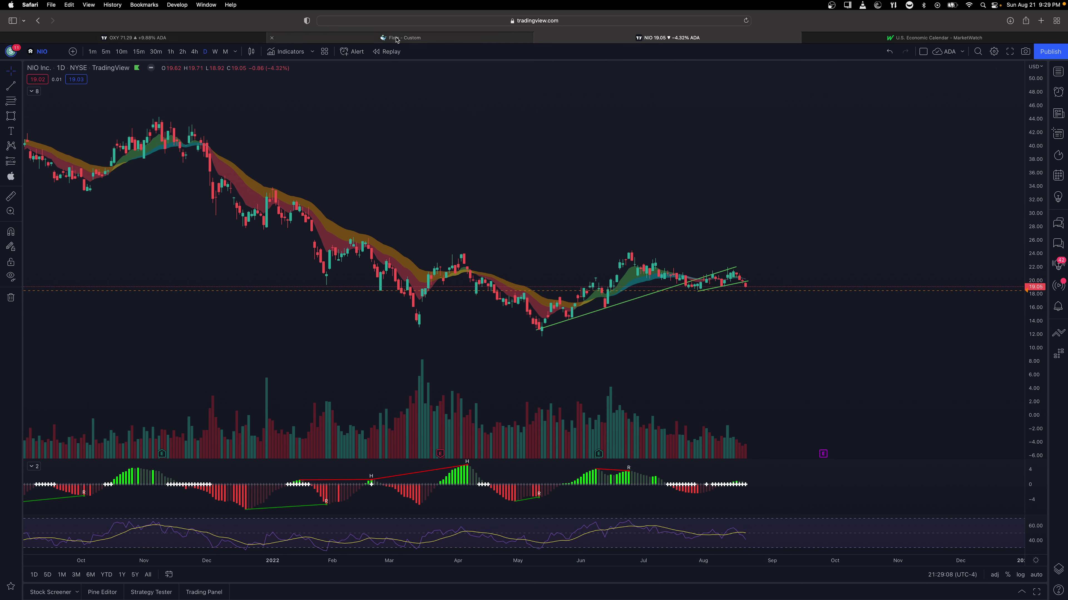
# Step: Replace PG with NIO in the flow ticker filter and turn off Otm only
pyautogui.doubleClick(190, 79)
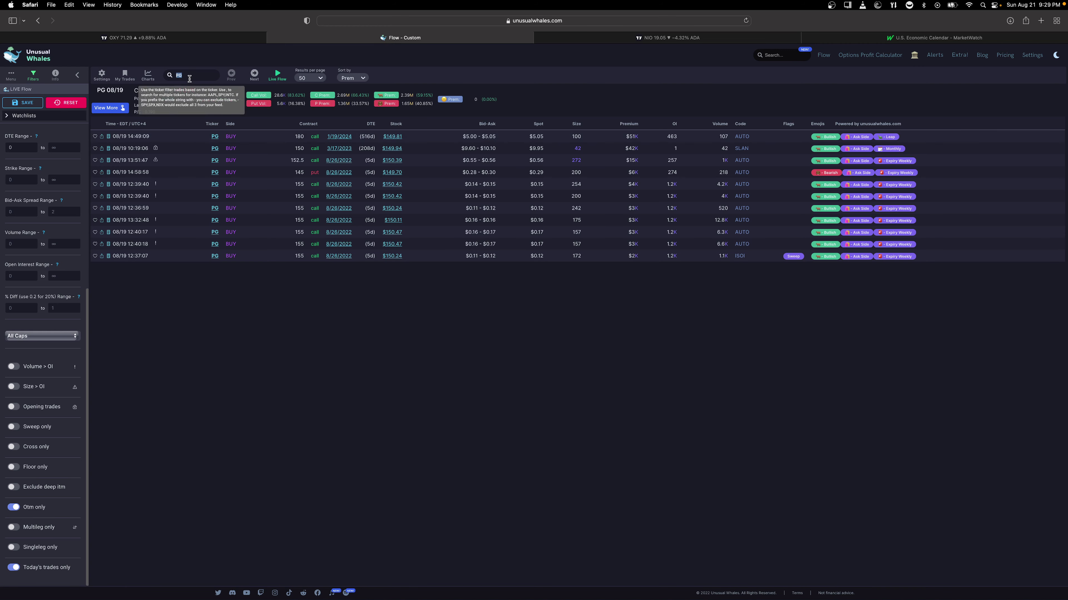
pyautogui.press('Return')
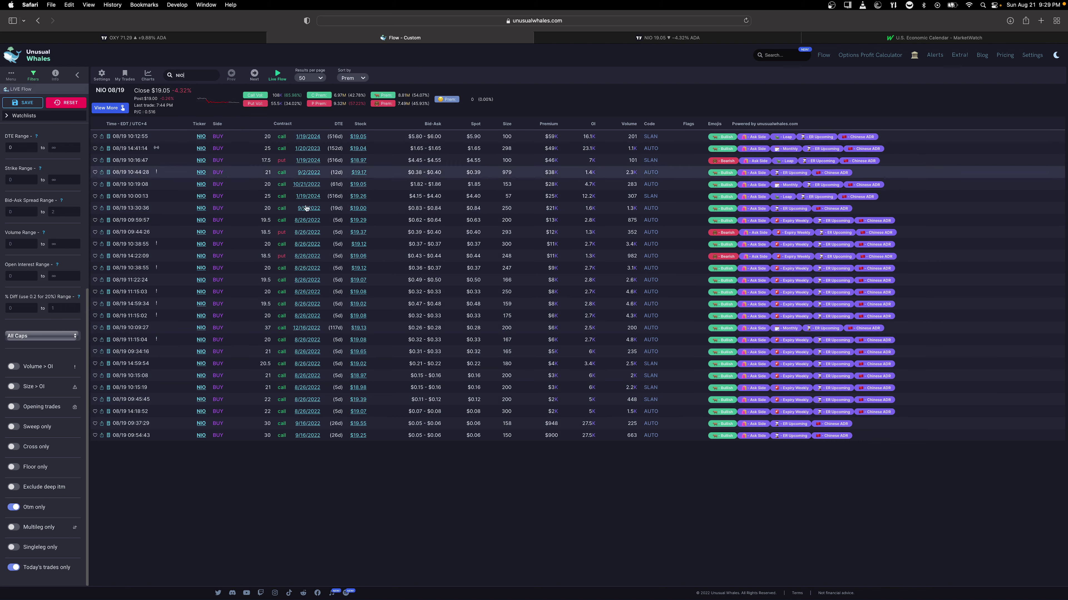
pyautogui.click(16, 507)
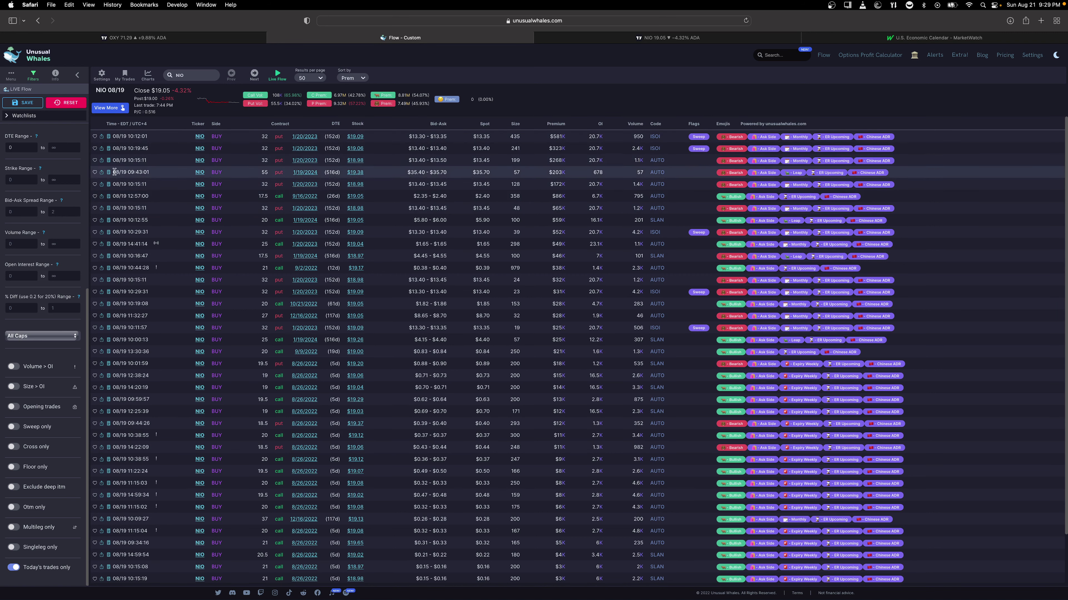
# Step: Return to the OXY chart and pan the weekly view toward recent bars
pyautogui.click(133, 40)
pyautogui.hscroll(5, 624, 186)
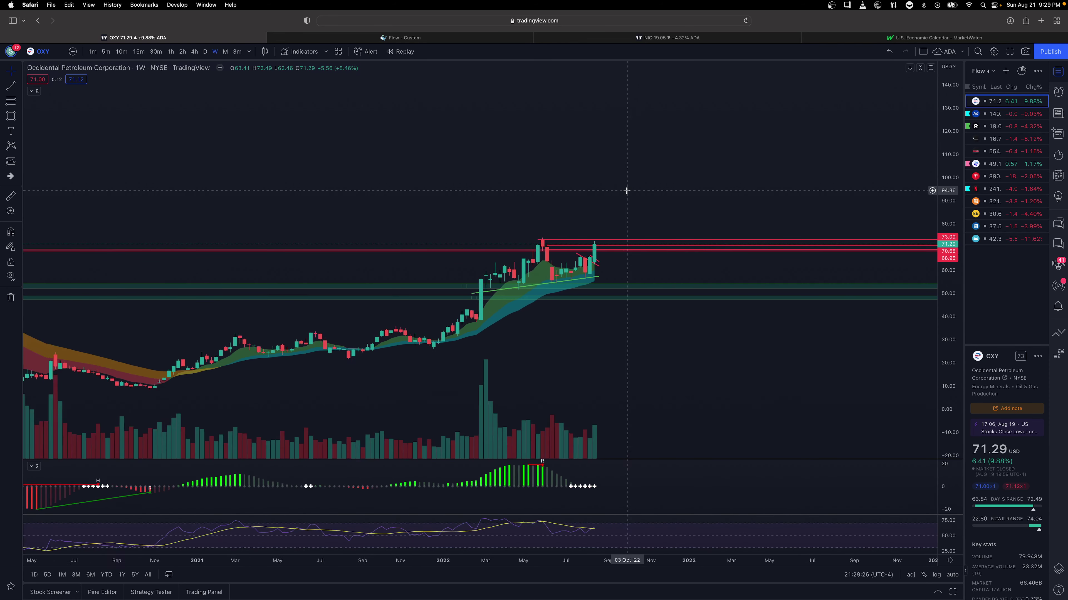
pyautogui.moveTo(600, 168); pyautogui.dragTo(553, 173)
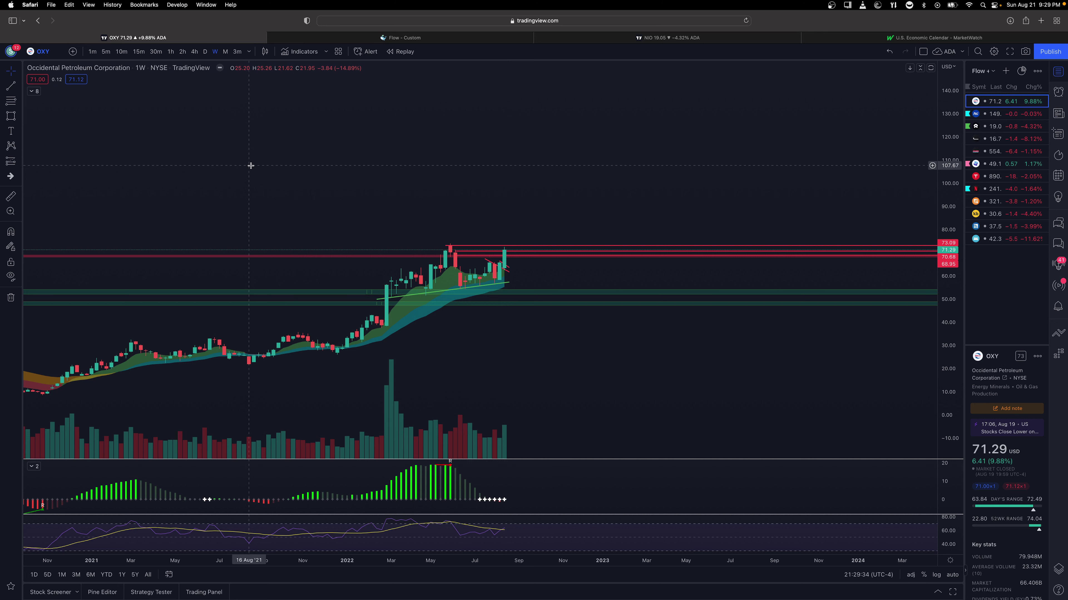
pyautogui.hscroll(-3, 328, 169)
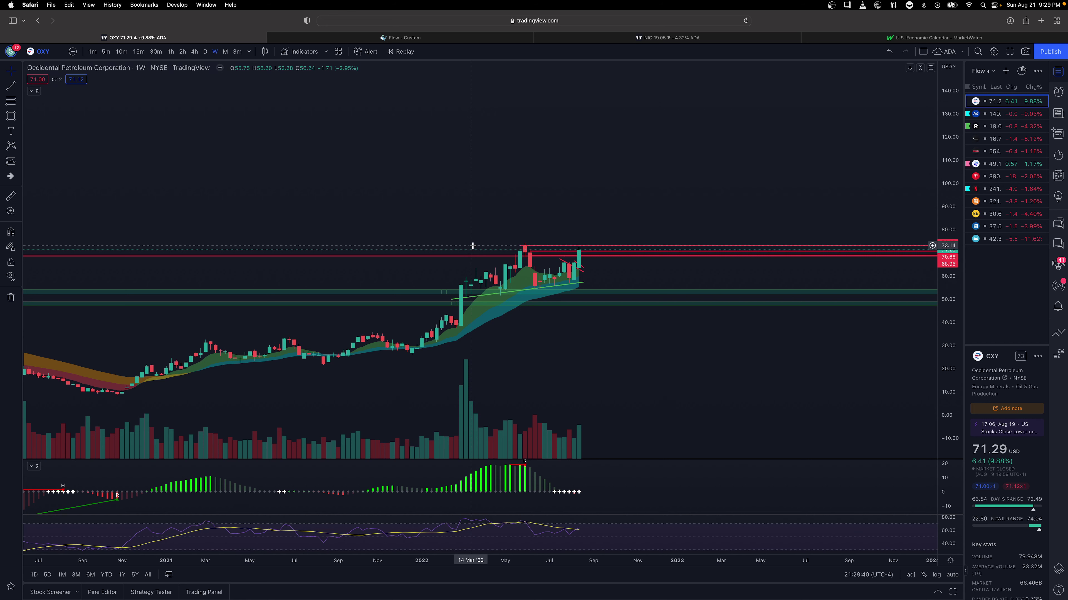
# Step: View OXY on 15-minute bars with reset view and wider price scale, then on 4-hour bars
pyautogui.click(139, 51)
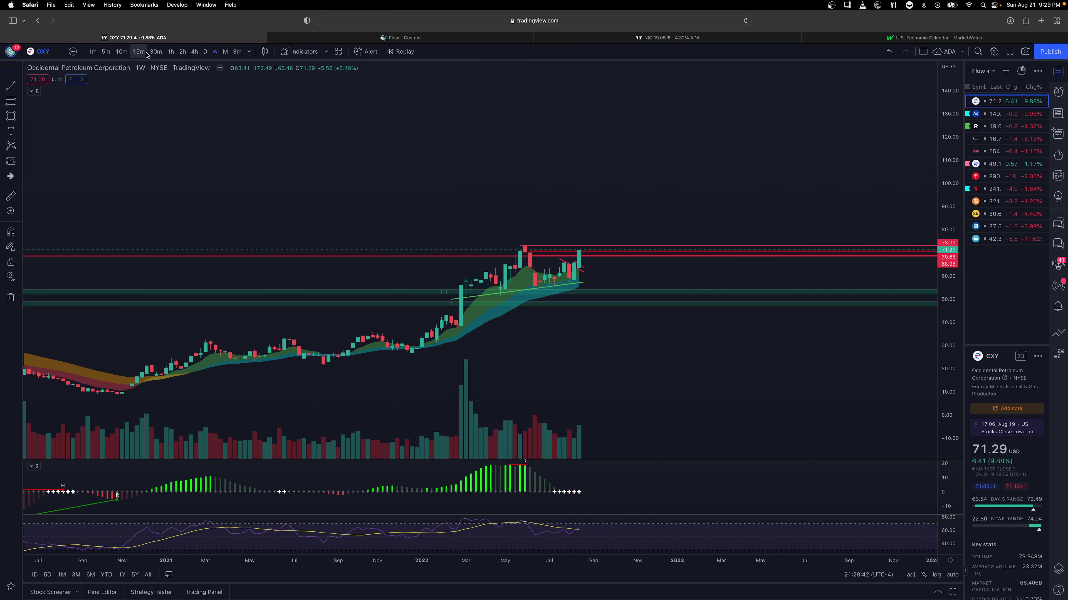
pyautogui.rightClick(236, 123)
pyautogui.click(270, 133)
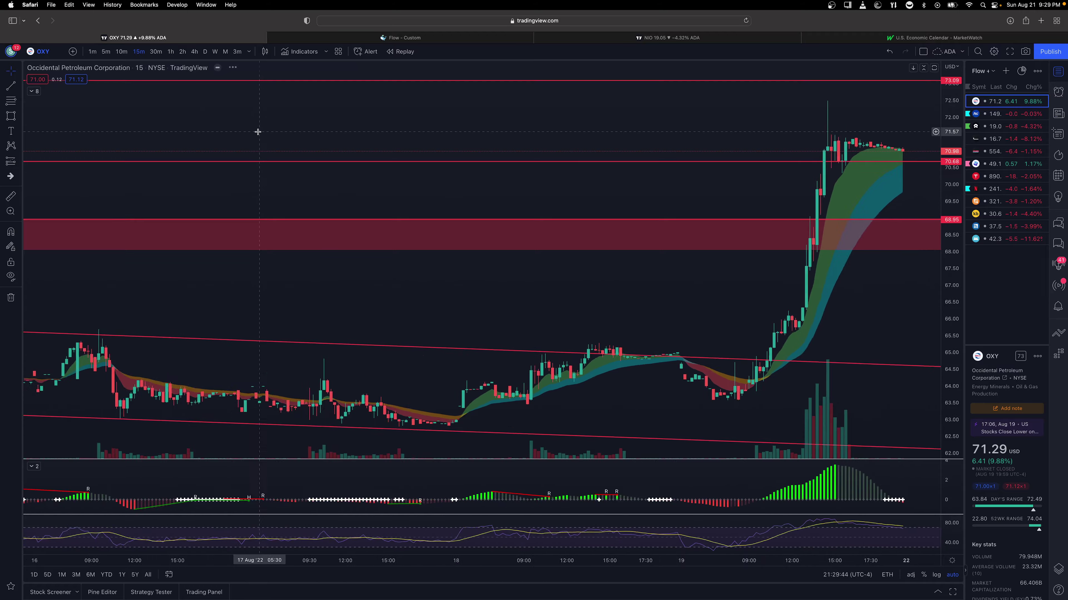
pyautogui.moveTo(948, 143); pyautogui.dragTo(948, 176)
pyautogui.scroll(-5, 584, 136)
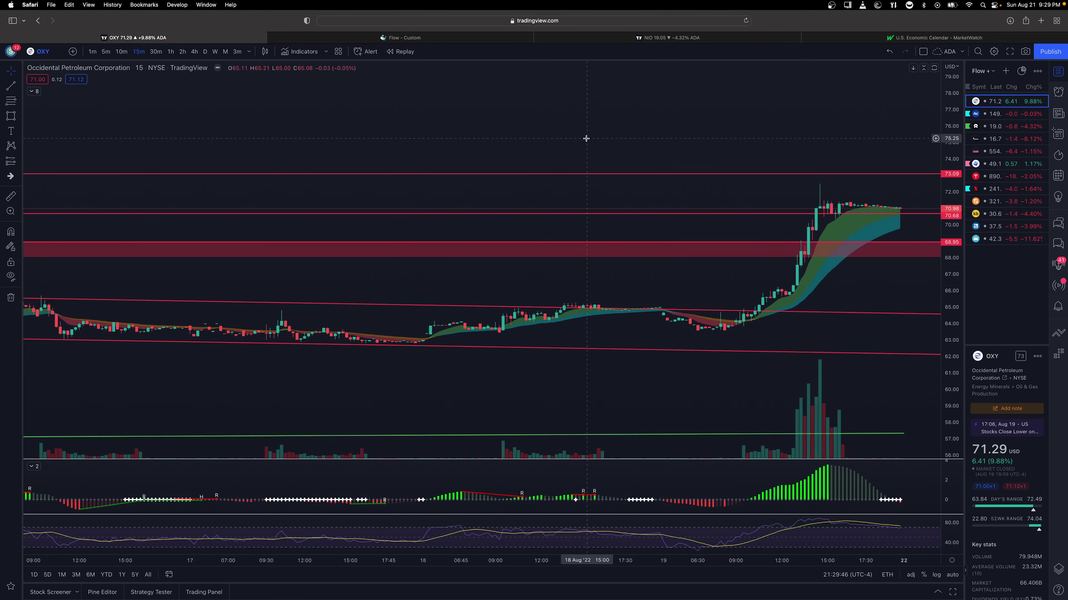
pyautogui.click(195, 51)
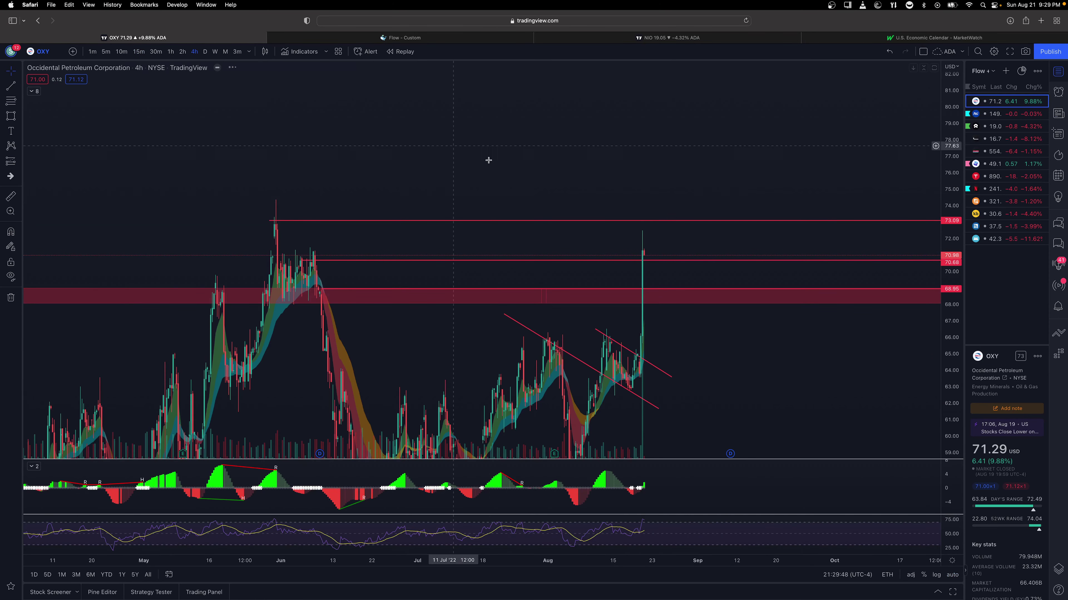
pyautogui.scroll(-3, 539, 181)
pyautogui.moveTo(609, 160); pyautogui.dragTo(576, 162)
# Step: Load UAL on the 4-hour chart and scroll across its bars
pyautogui.write('ual')
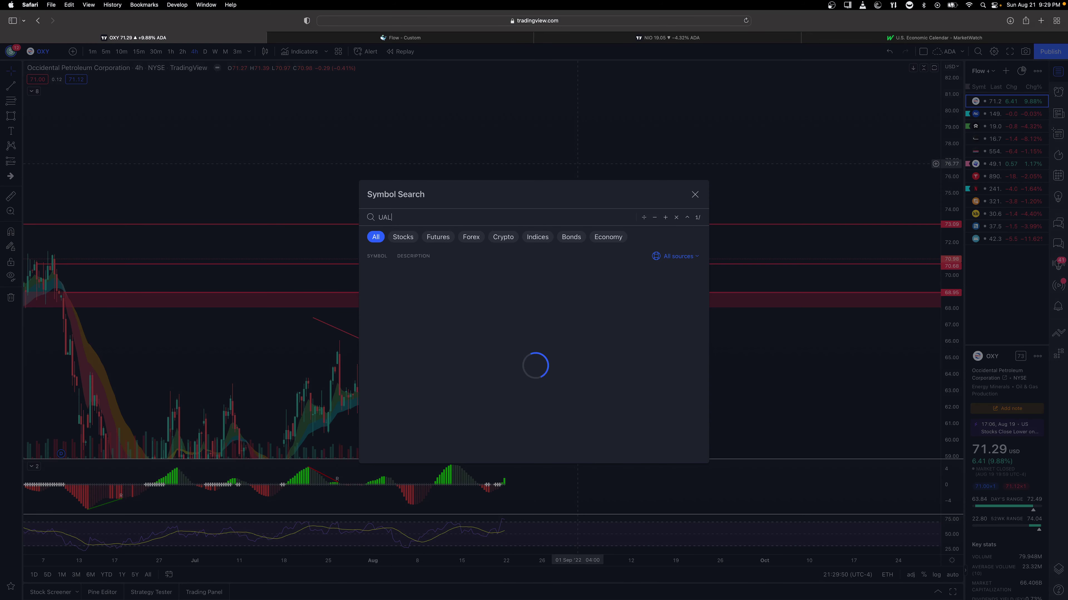
pyautogui.press('Return')
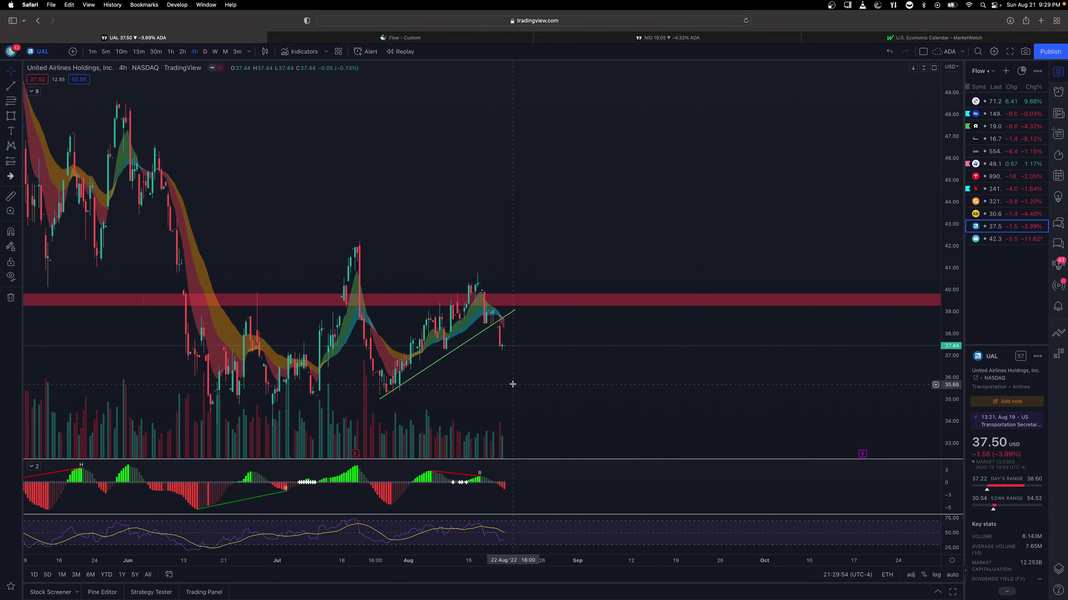
pyautogui.hscroll(-3, 547, 354)
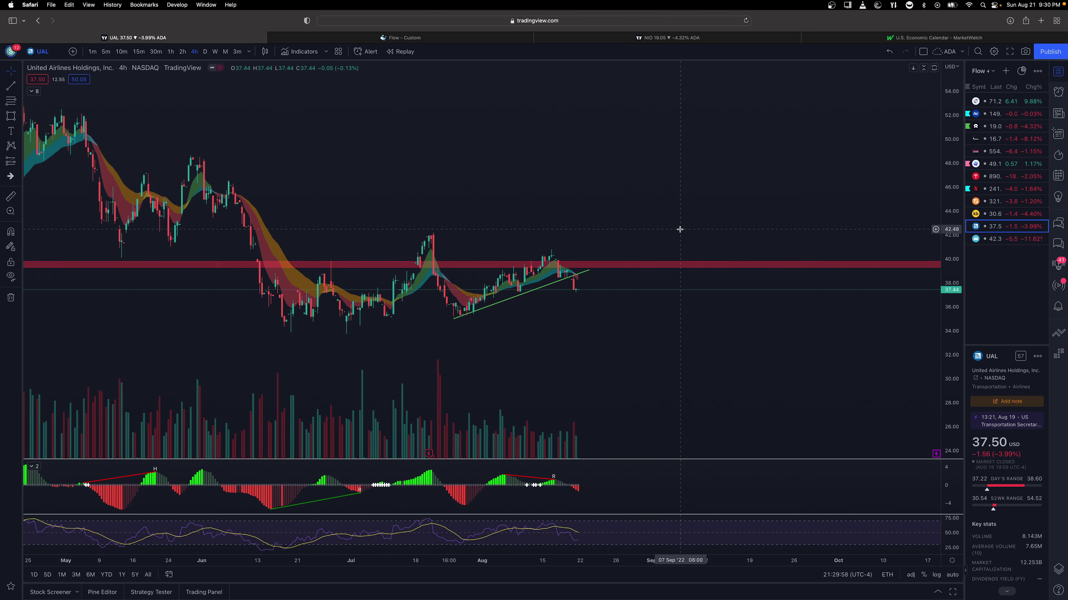
pyautogui.hscroll(1, 655, 246)
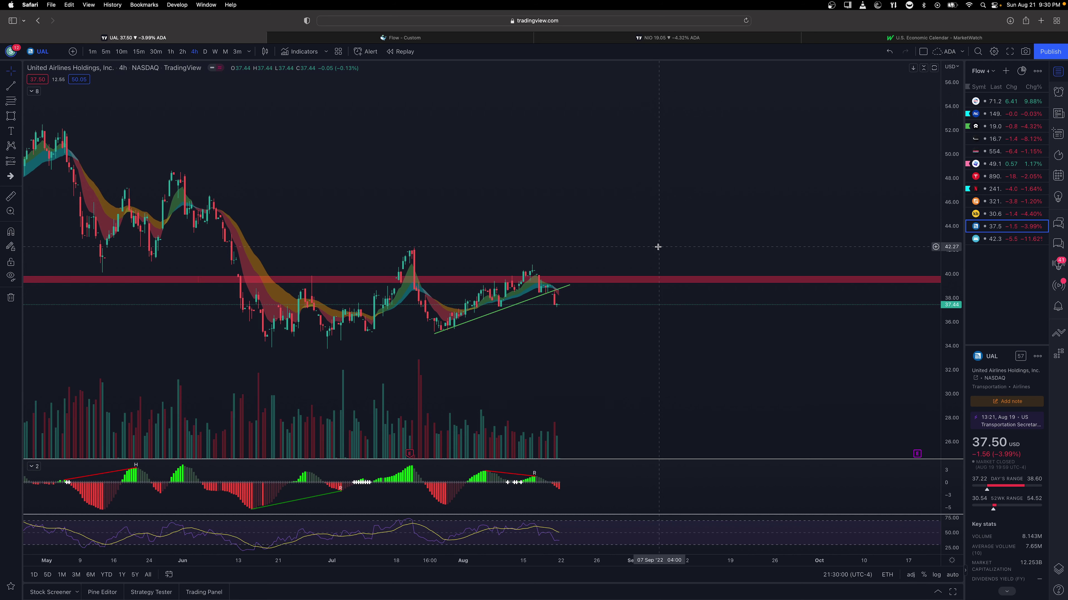
# Step: Cycle the 4-hour chart through LCID, NIO and PG, ending on OXY
pyautogui.write('LCID')
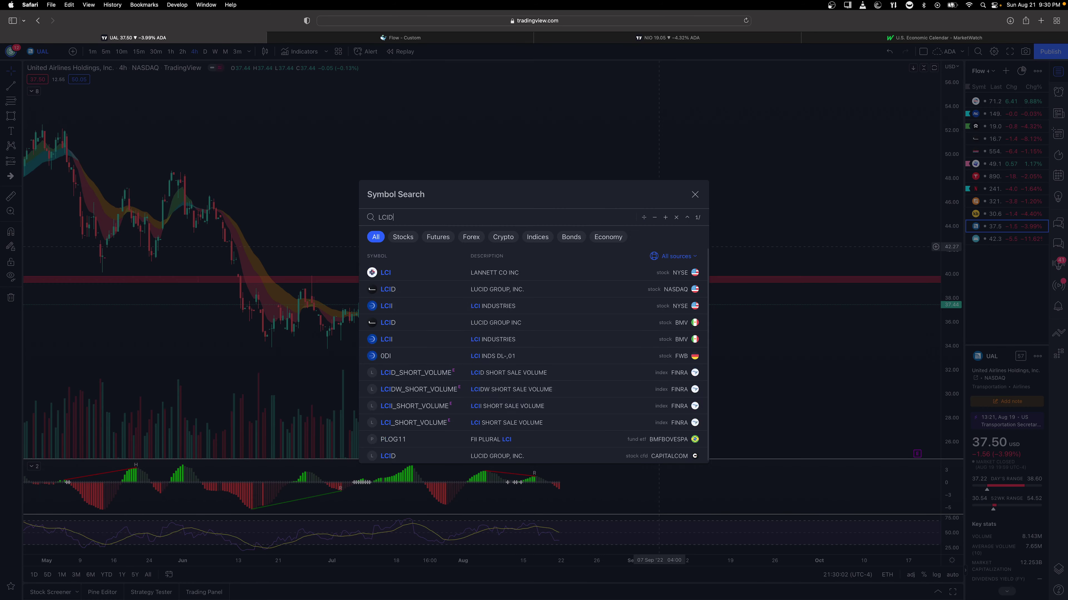
pyautogui.press('Return')
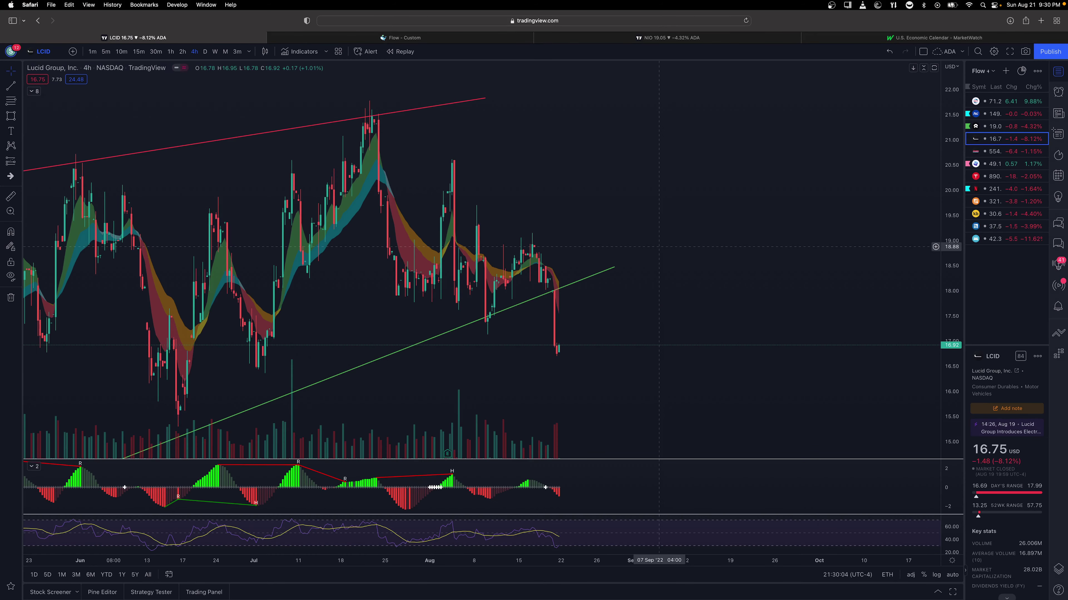
pyautogui.write('NIO')
pyautogui.press('Return')
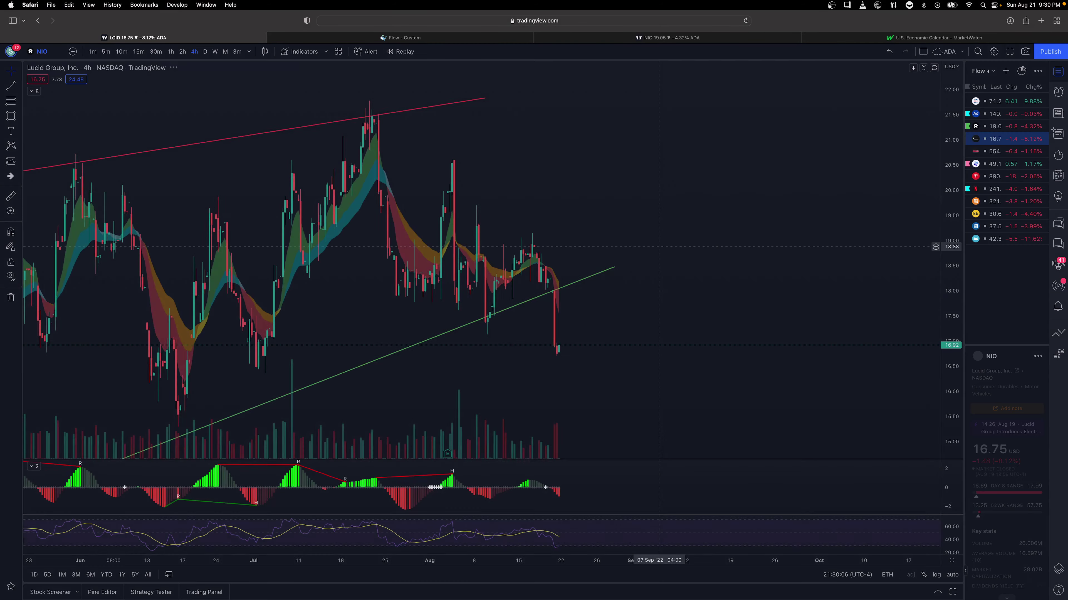
pyautogui.write('PG')
pyautogui.press('Return')
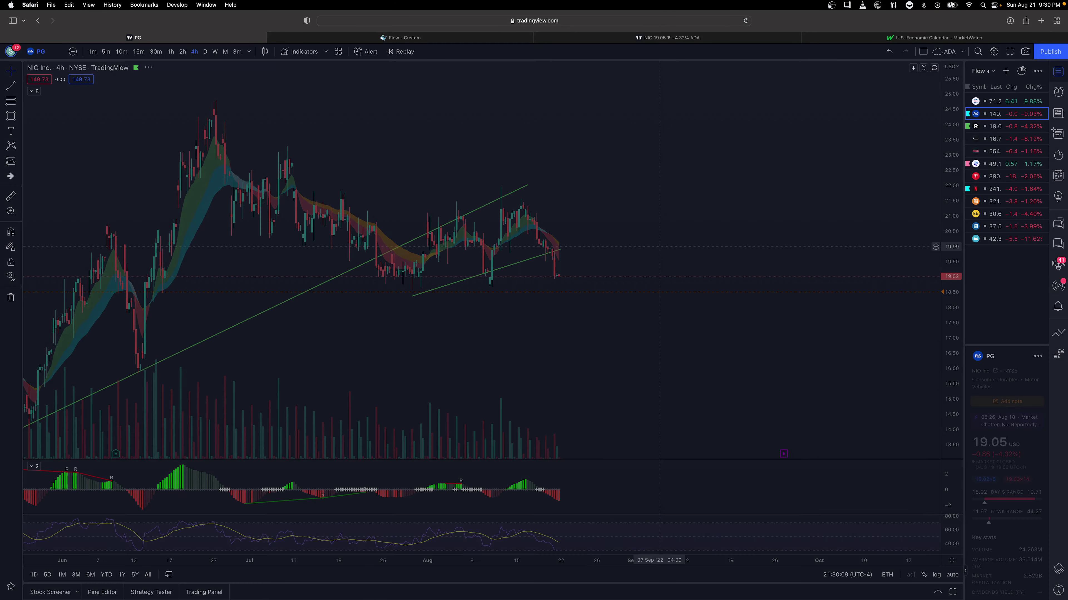
pyautogui.write('oxy')
pyautogui.press('Return')
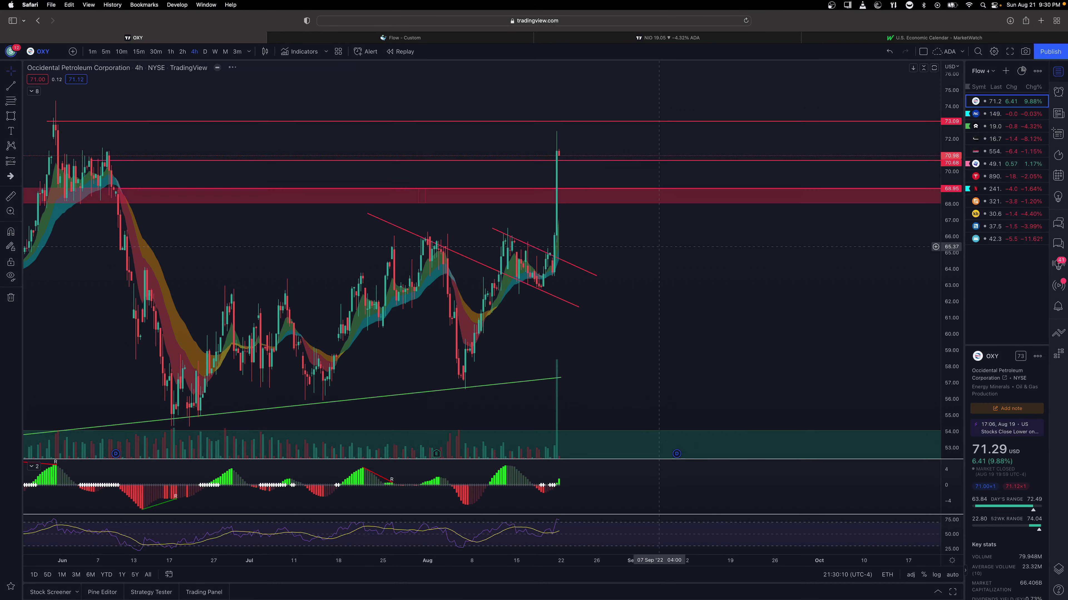